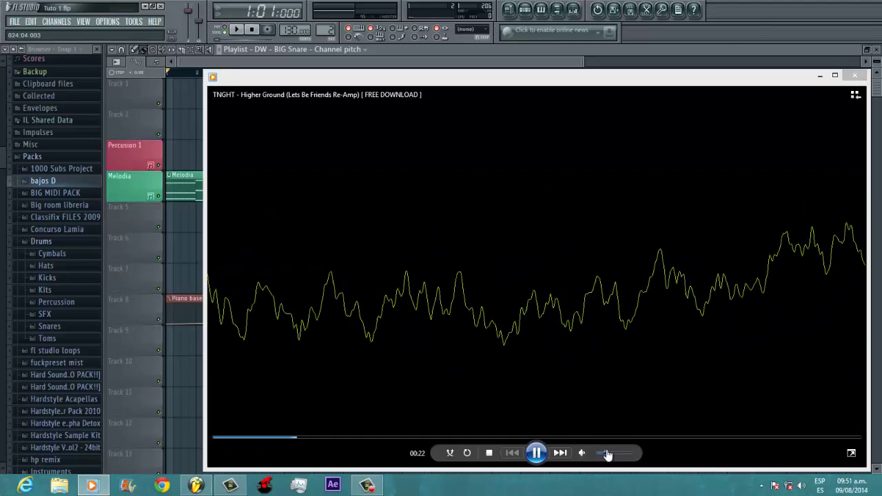
# Close the media player and examine the current project's editing history in the browser
pyautogui.click(855, 75)
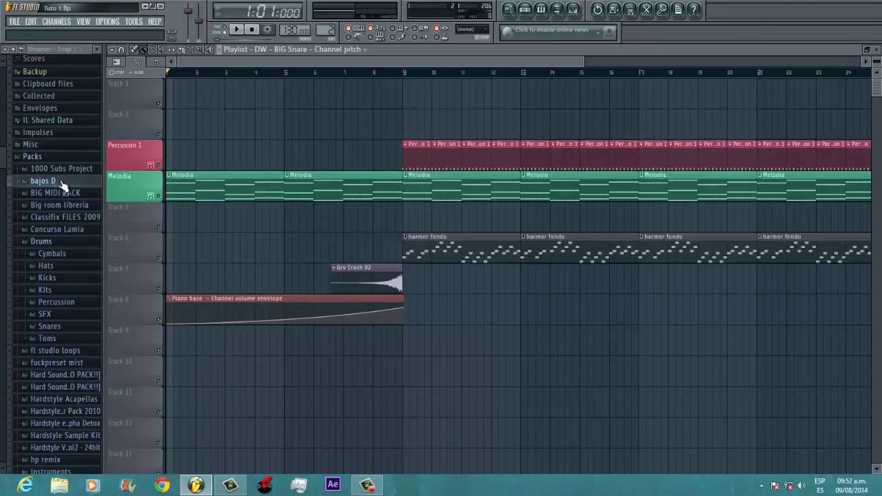
pyautogui.moveTo(3, 153); pyautogui.dragTo(5, 40)
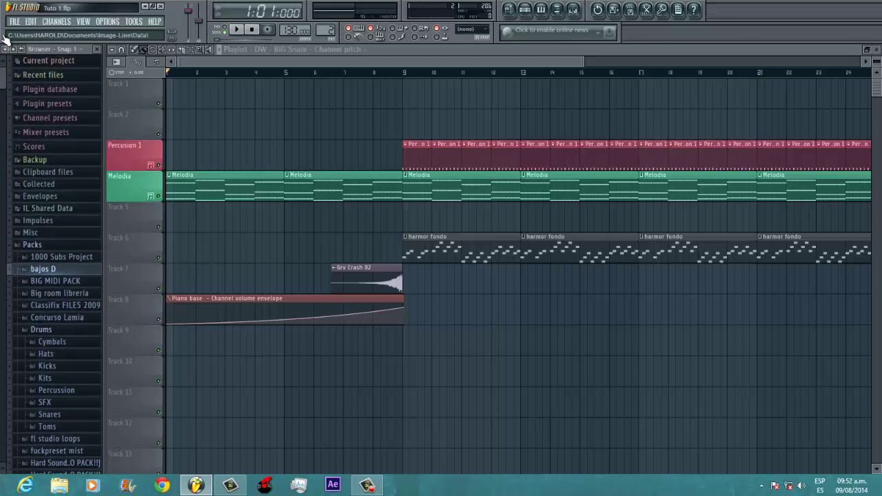
pyautogui.click(62, 68)
pyautogui.click(62, 68)
pyautogui.click(62, 68)
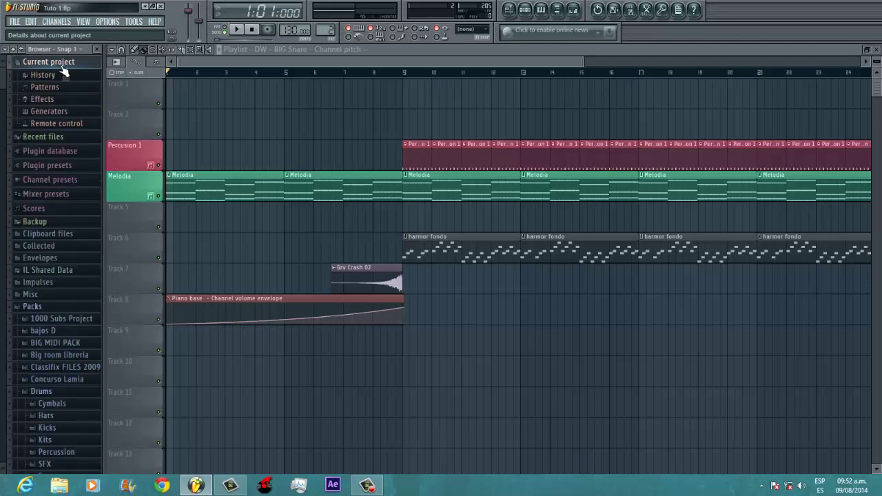
pyautogui.click(60, 77)
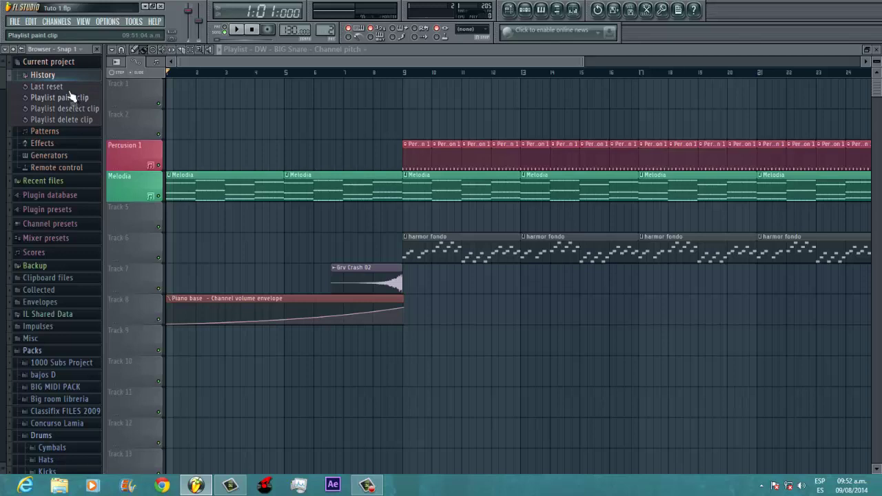
pyautogui.click(69, 74)
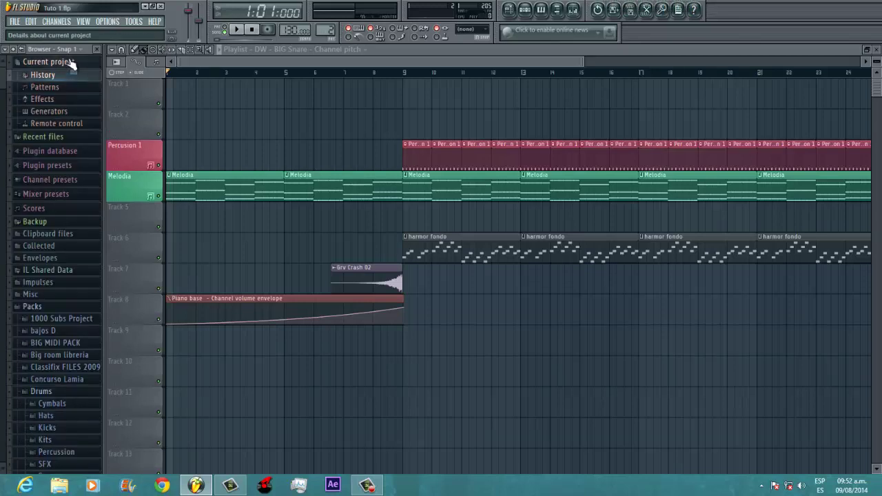
pyautogui.click(71, 63)
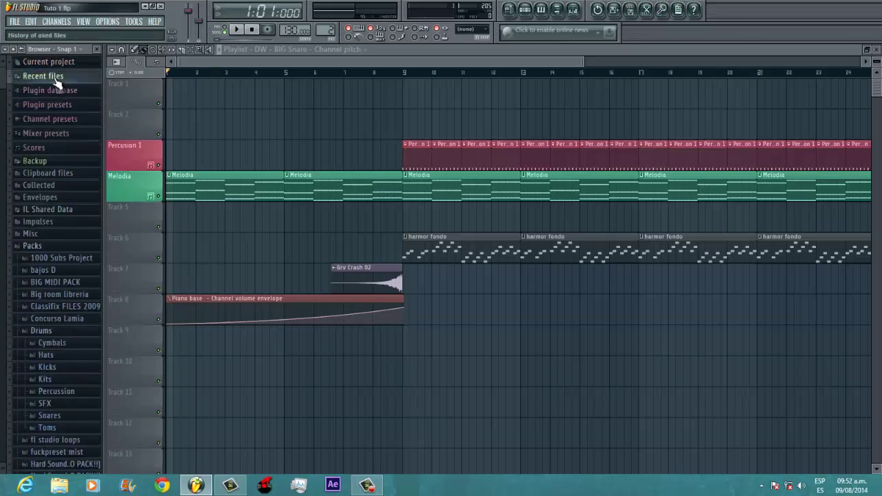
# Browse the recent files list, previewing samples such as FPC Wood Hit 2 and Kick 02, and collapse it
pyautogui.click(57, 77)
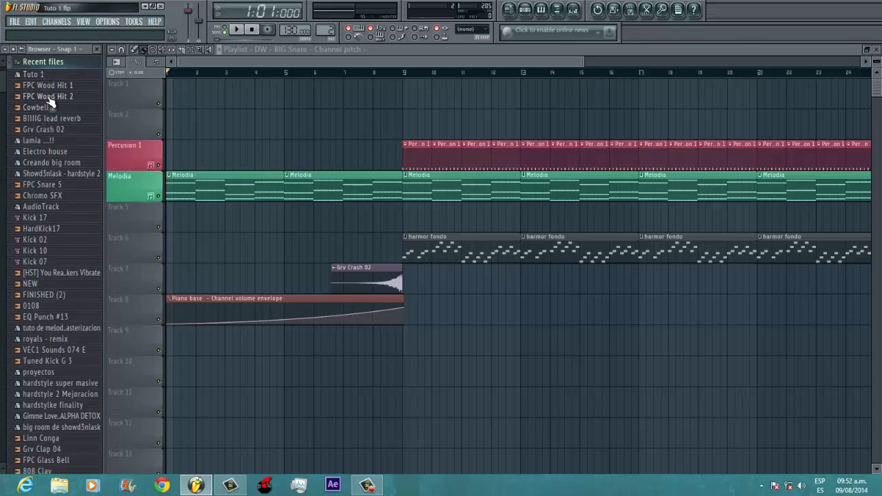
pyautogui.click(44, 86)
pyautogui.click(48, 96)
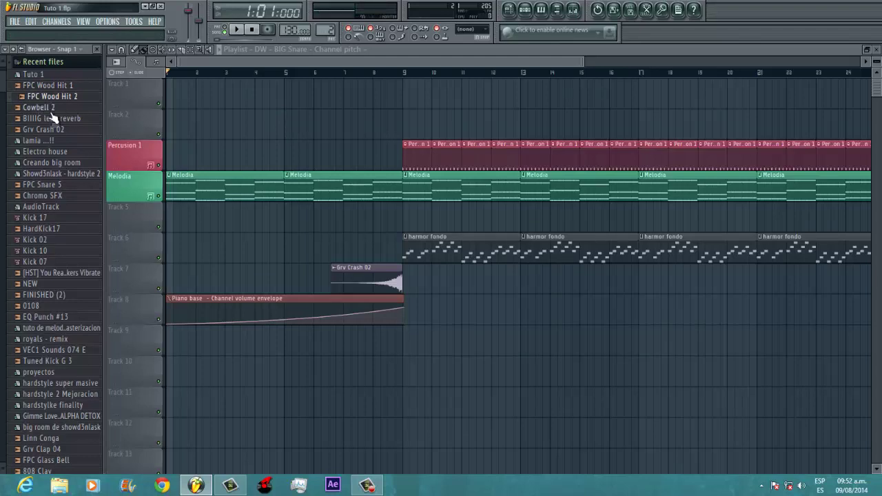
pyautogui.scroll(-10, 364, 164)
pyautogui.scroll(2, 345, 164)
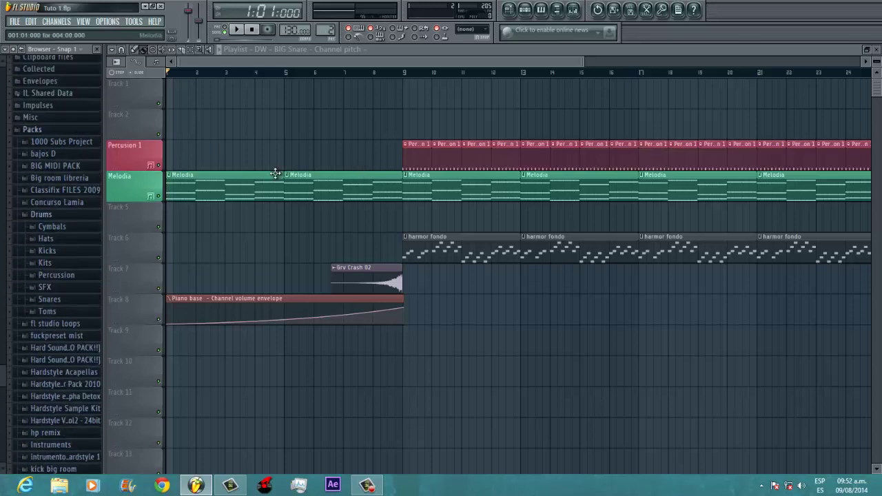
pyautogui.scroll(15, 275, 173)
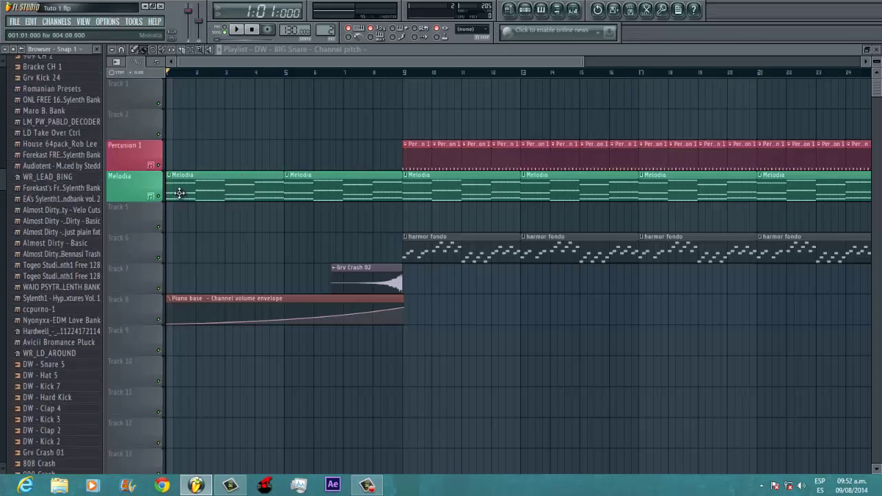
pyautogui.scroll(10, 51, 114)
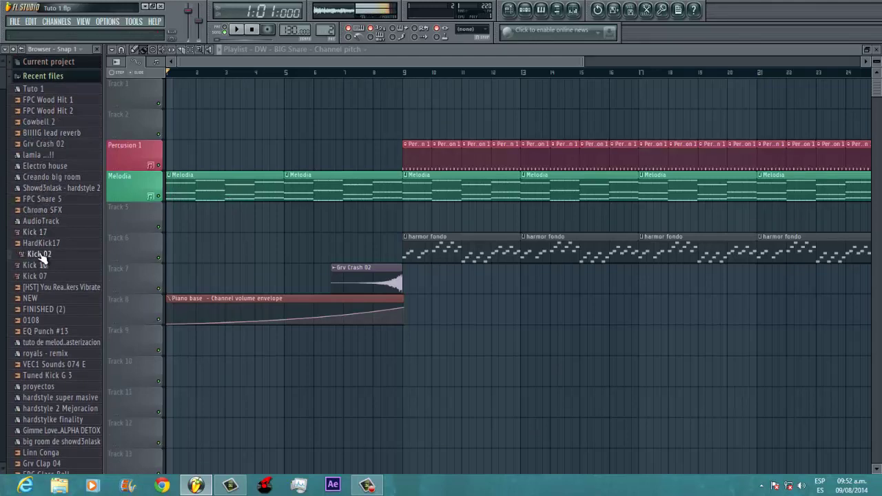
pyautogui.scroll(-3, 85, 286)
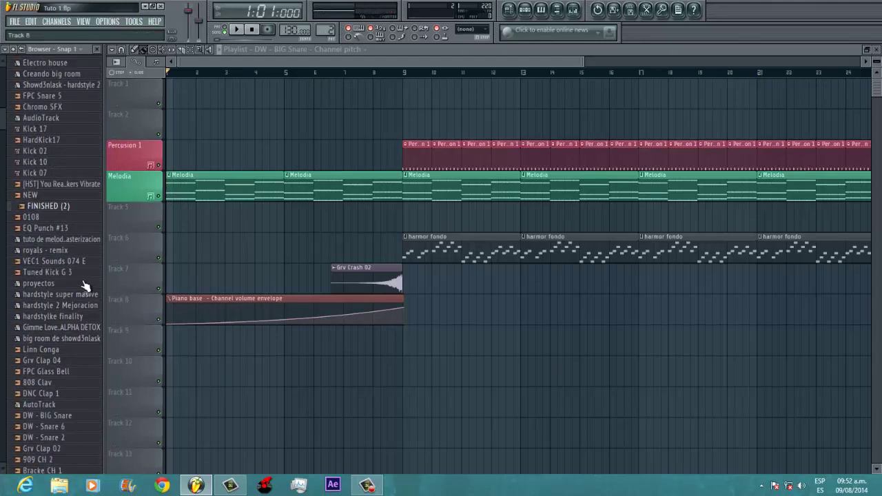
pyautogui.scroll(-2, 79, 289)
pyautogui.scroll(4, 31, 365)
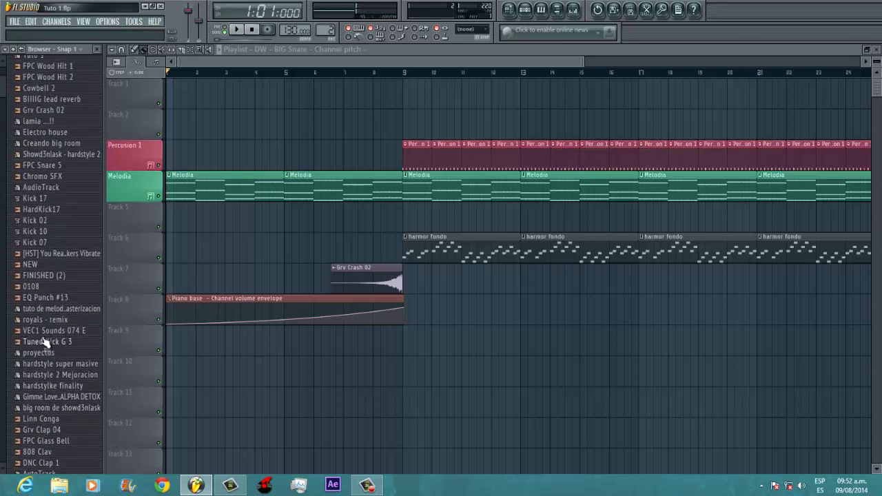
pyautogui.scroll(3, 42, 342)
pyautogui.click(58, 75)
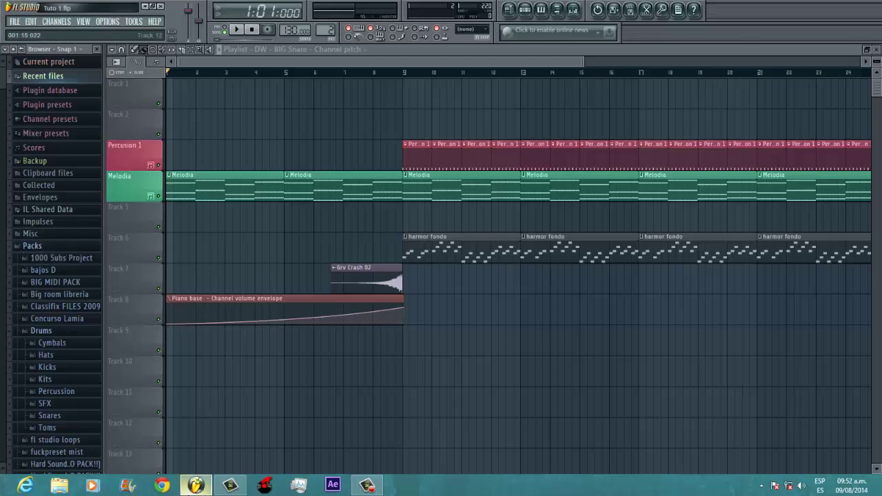
# Open the Data\Patches\Packs folder of the FL Studio 11 installation, starting from the desktop shortcut's file location
pyautogui.click(195, 486)
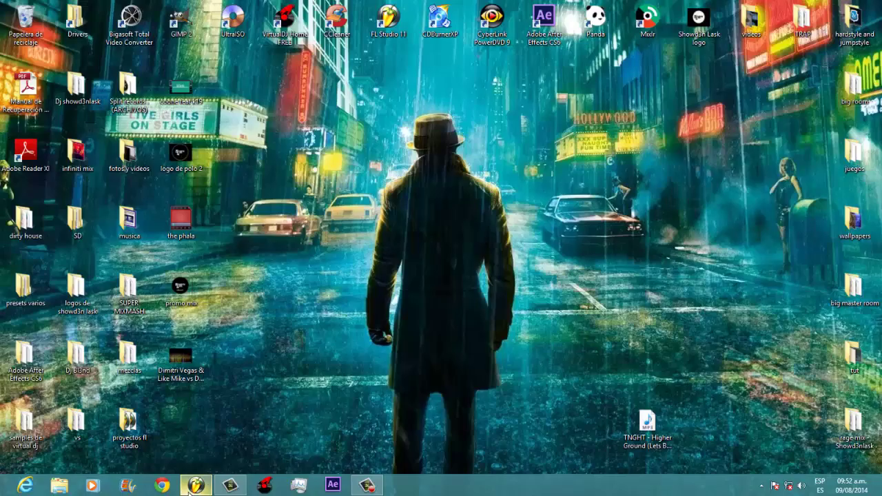
pyautogui.rightClick(381, 31)
pyautogui.click(424, 248)
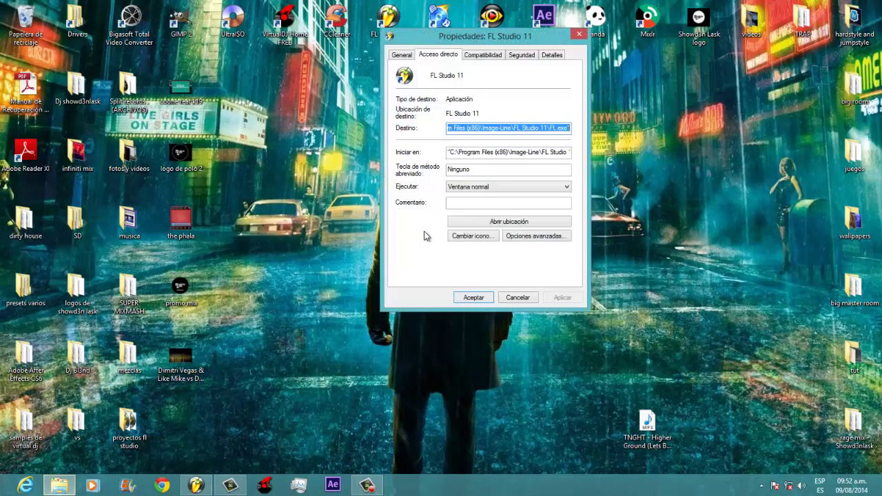
pyautogui.click(484, 224)
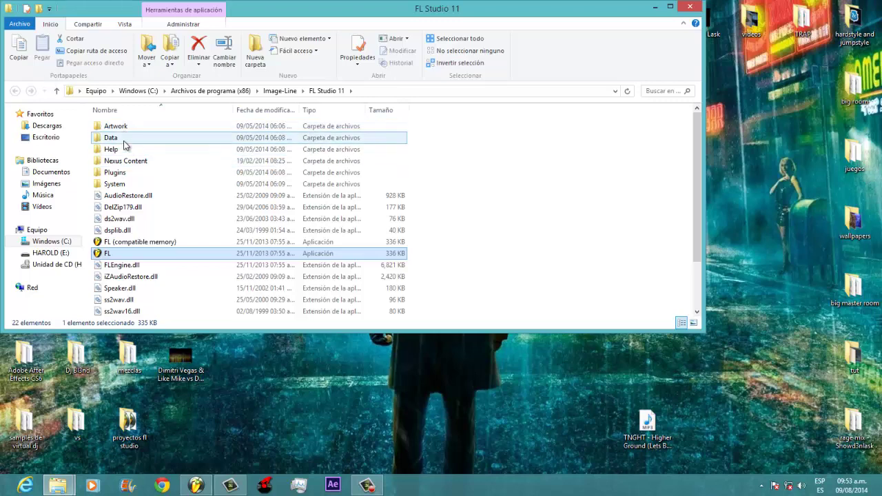
pyautogui.doubleClick(125, 140)
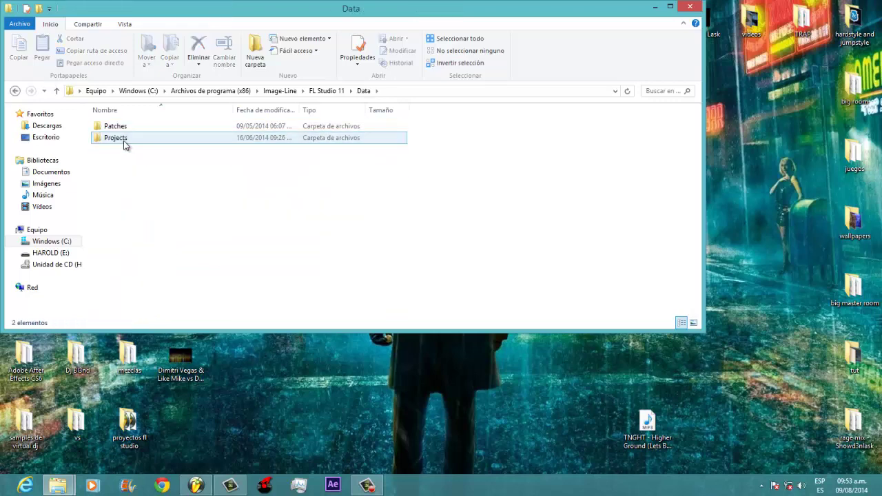
pyautogui.doubleClick(136, 133)
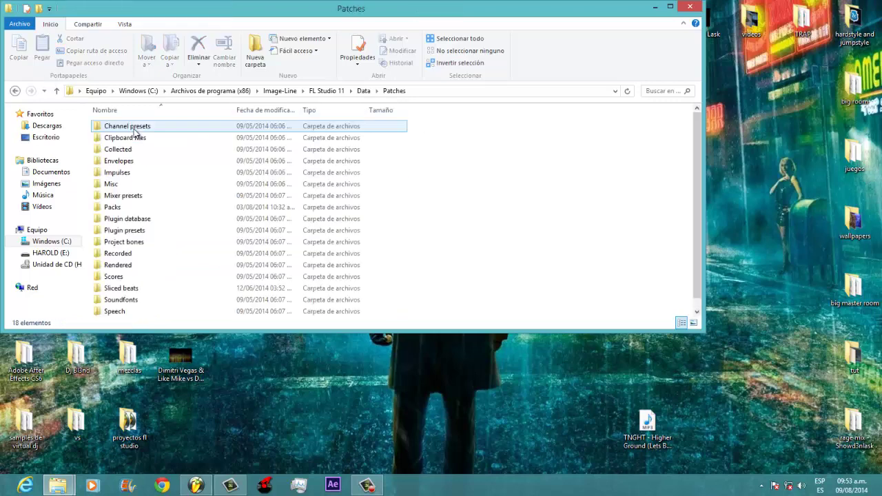
pyautogui.doubleClick(146, 207)
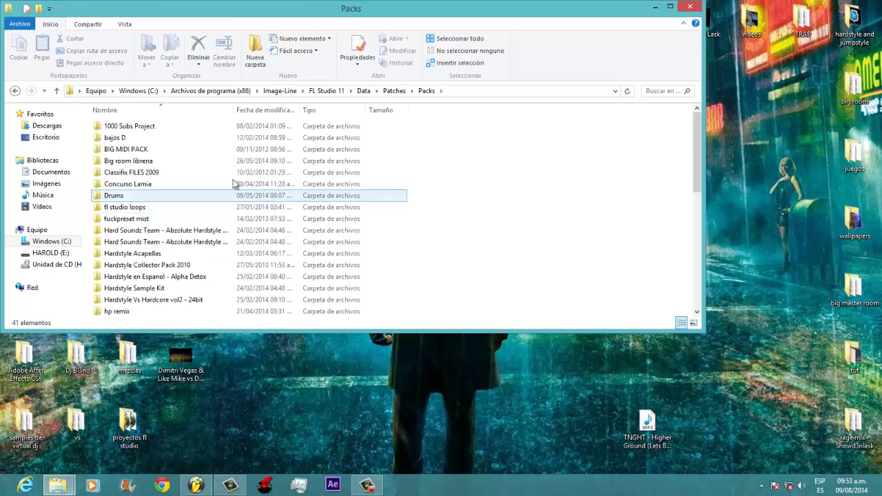
# Look through the sample pack folders, then close them and return to the FL Studio project
pyautogui.scroll(-7, 368, 186)
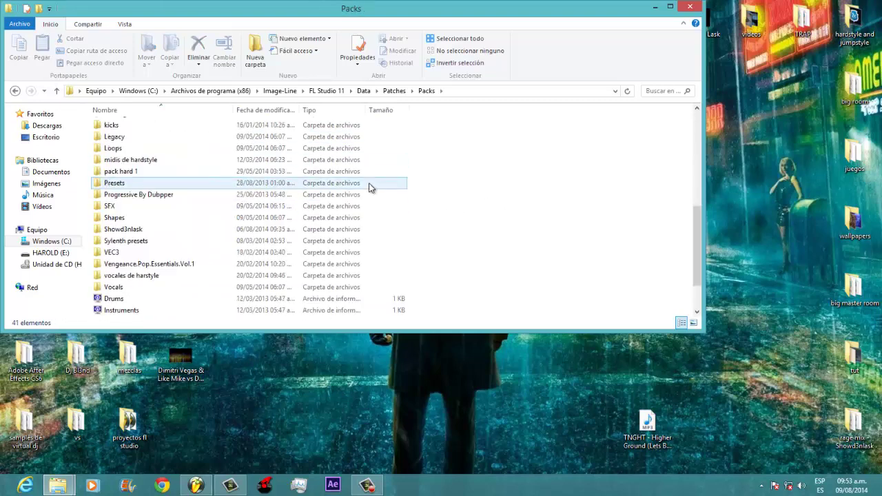
pyautogui.scroll(7, 271, 238)
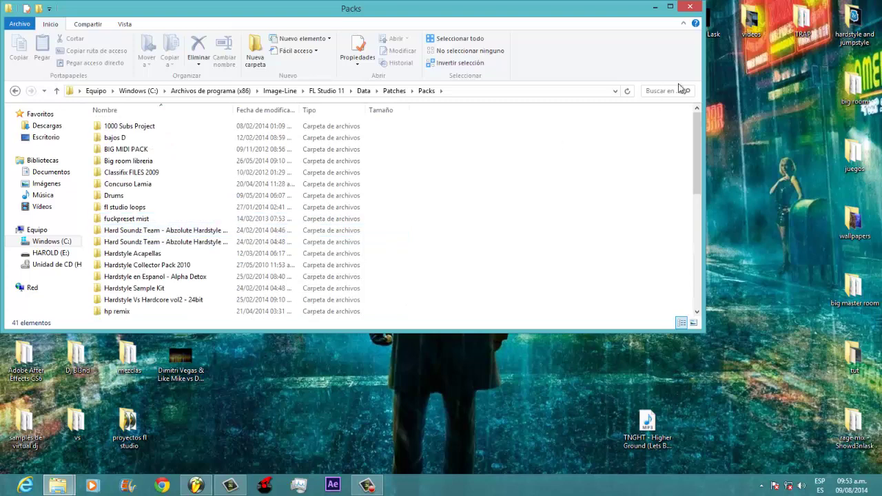
pyautogui.click(687, 8)
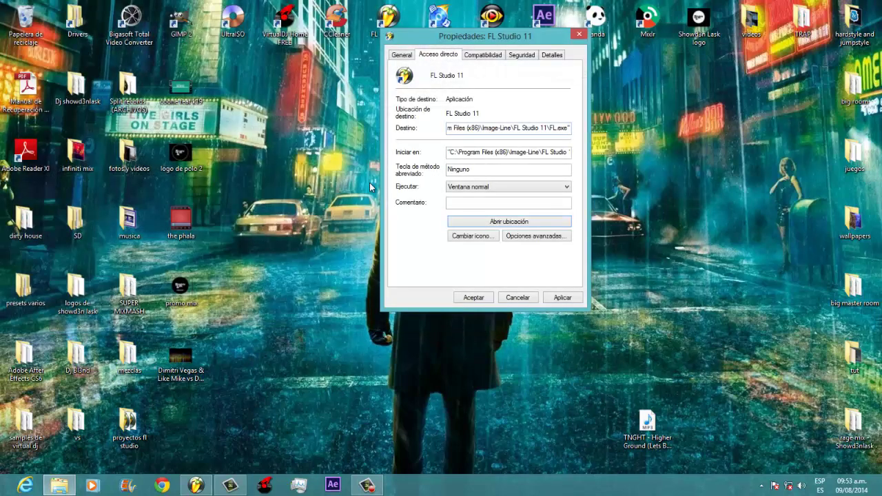
pyautogui.click(529, 300)
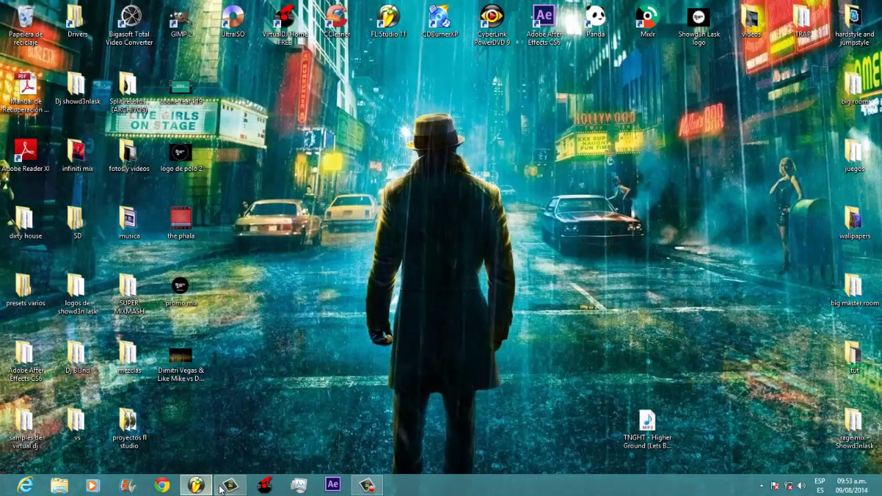
pyautogui.click(199, 486)
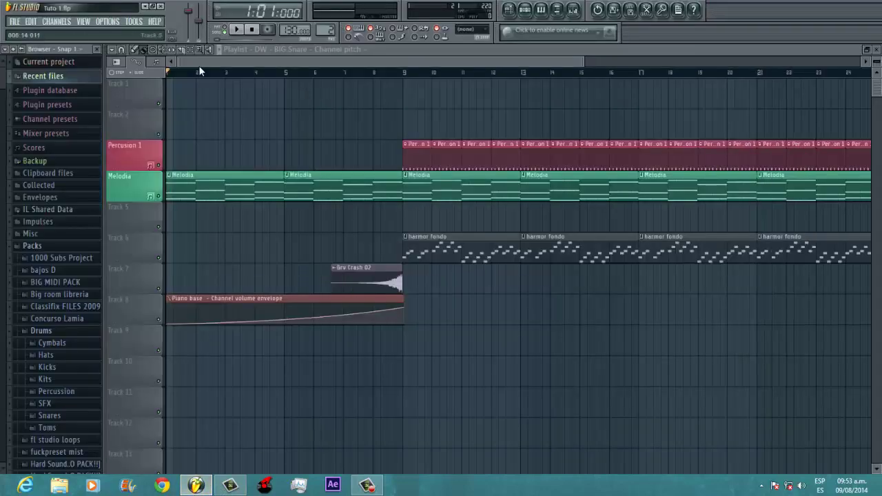
# Play the arrangement from the beginning through bar 24, stop it and return to the start of the playlist
pyautogui.moveTo(581, 58); pyautogui.dragTo(582, 54)
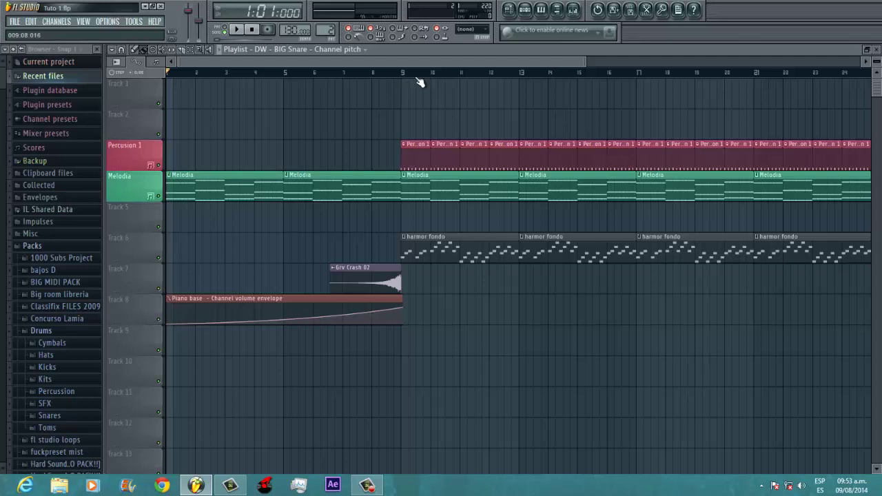
pyautogui.press('space')
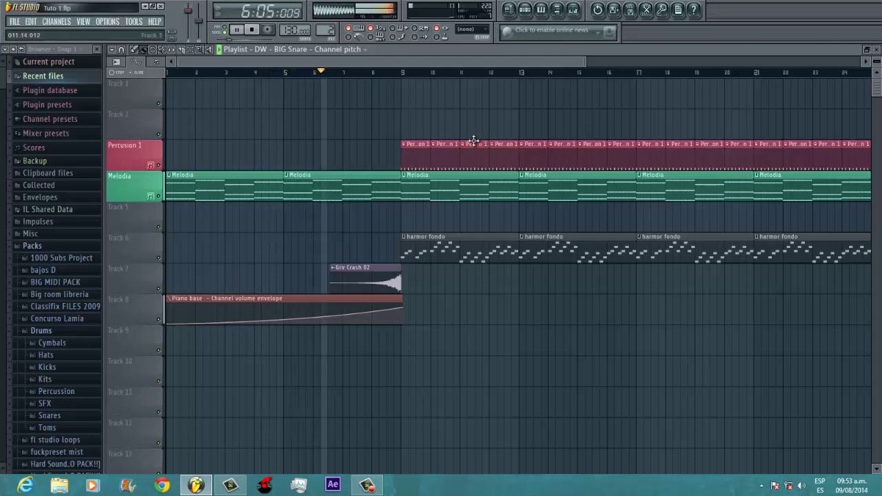
pyautogui.scroll(-2, 530, 301)
pyautogui.scroll(3, 530, 299)
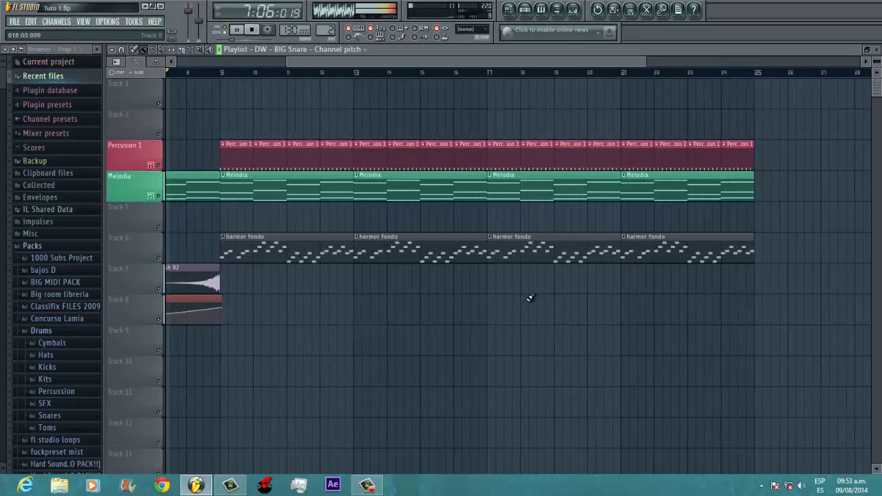
pyautogui.scroll(-3, 530, 298)
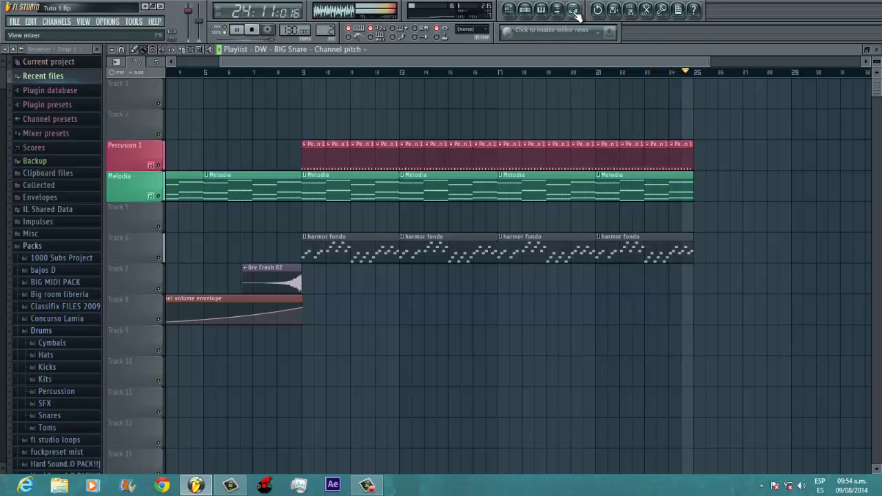
pyautogui.press('space')
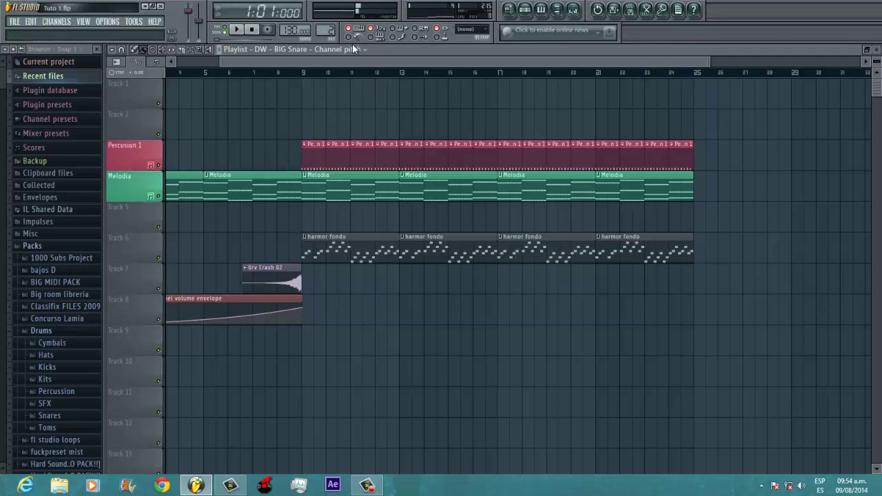
pyautogui.moveTo(277, 63); pyautogui.dragTo(181, 73)
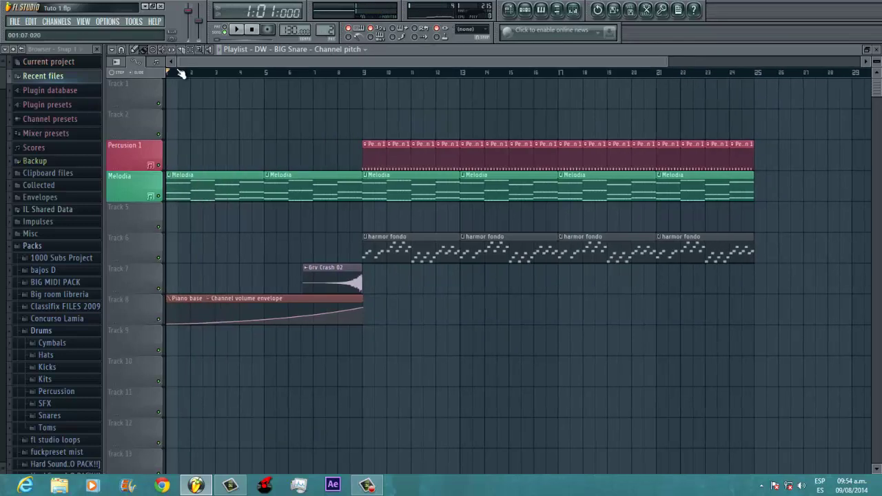
# Create a new empty project without saving the changes to Tuto 1.flp
pyautogui.click(14, 21)
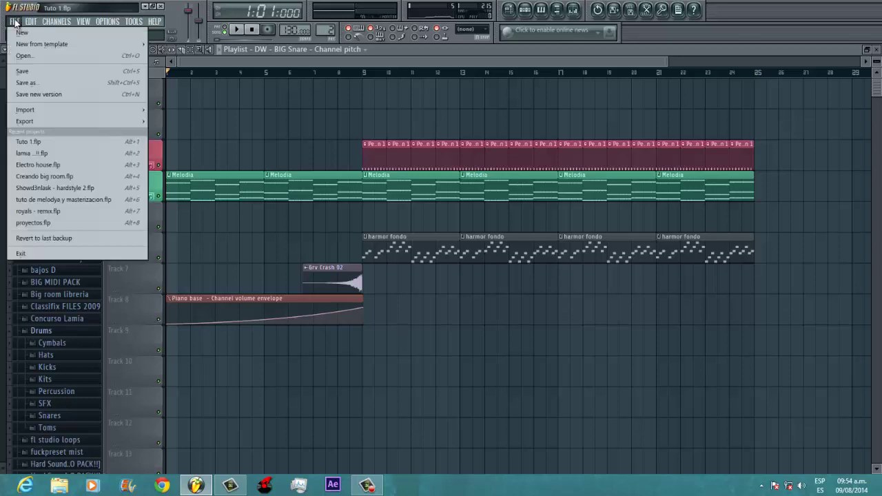
pyautogui.click(48, 35)
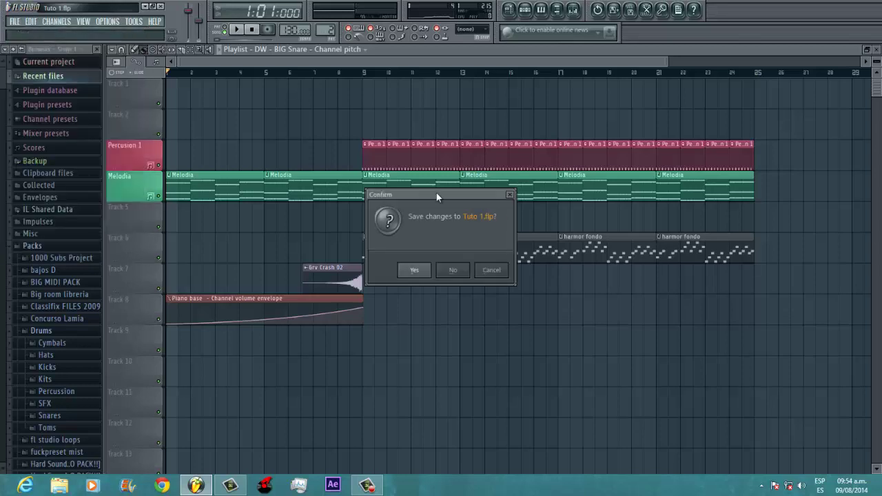
pyautogui.click(453, 270)
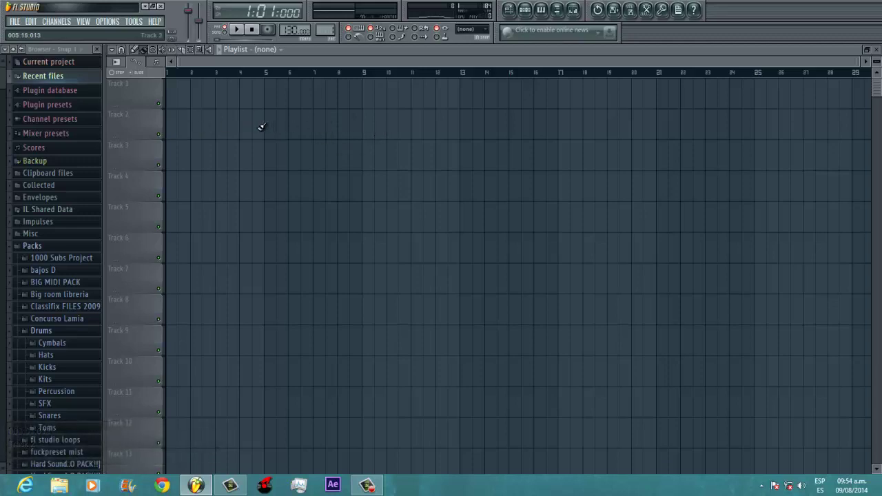
# Open the full generator plugin list and rescan the installed plugins with the recommended fast scan
pyautogui.click(68, 22)
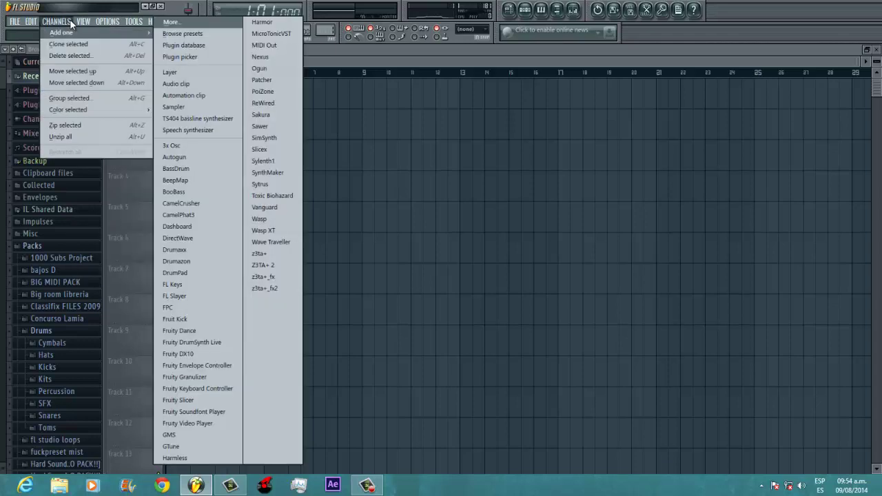
pyautogui.click(199, 25)
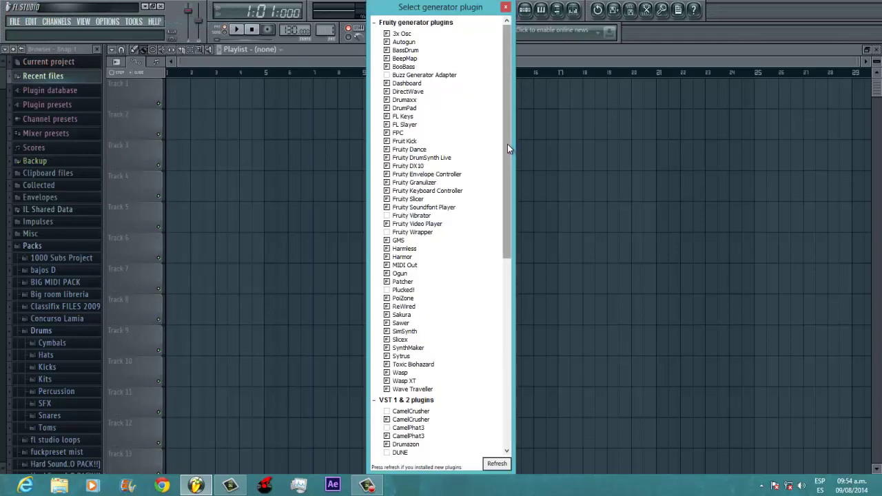
pyautogui.moveTo(507, 149); pyautogui.dragTo(516, 358)
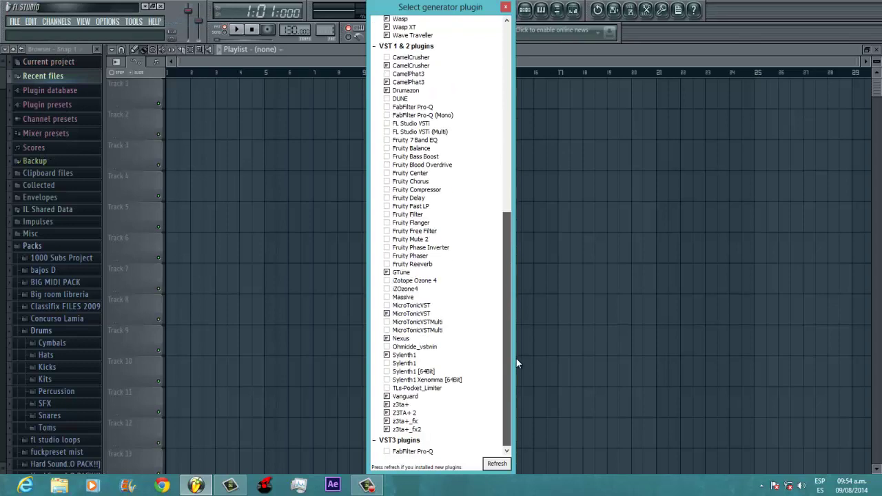
pyautogui.click(499, 464)
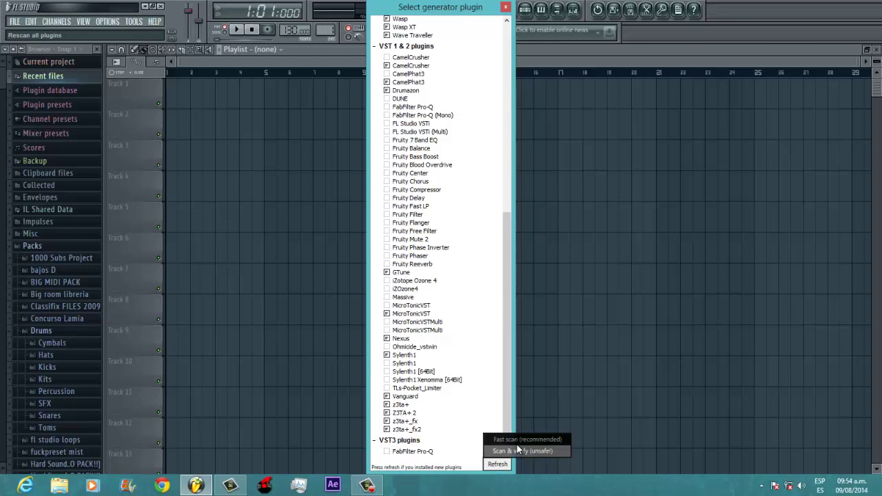
pyautogui.click(519, 450)
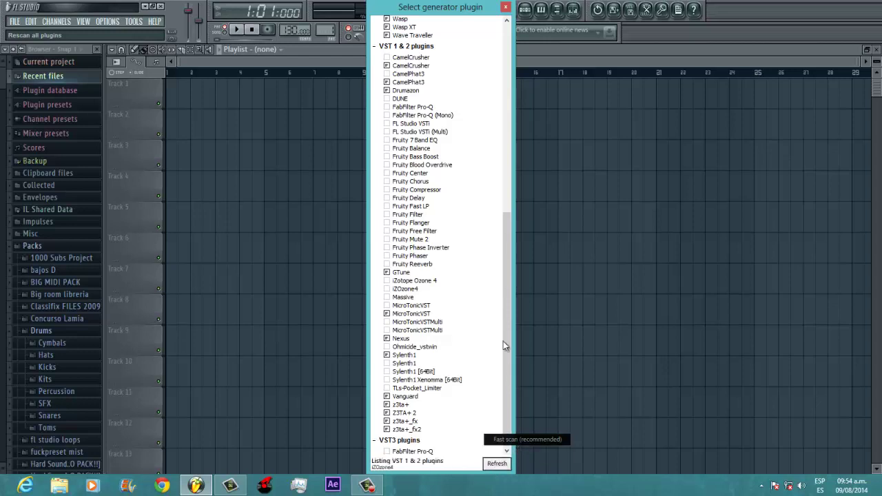
# Look through the refreshed list for the installed VST plugins such as Nexus, Sylenth1 and Vanguard, and close it
pyautogui.moveTo(511, 396); pyautogui.dragTo(510, 375)
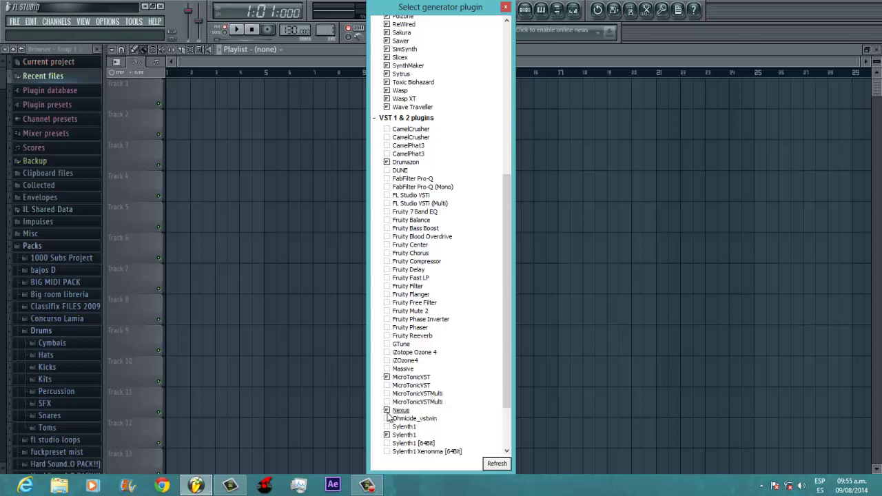
pyautogui.scroll(-2, 417, 424)
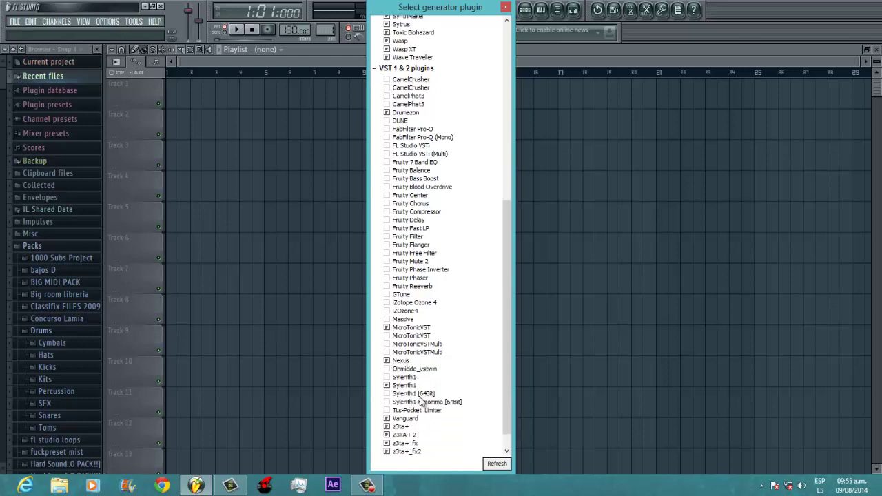
pyautogui.scroll(-1, 438, 405)
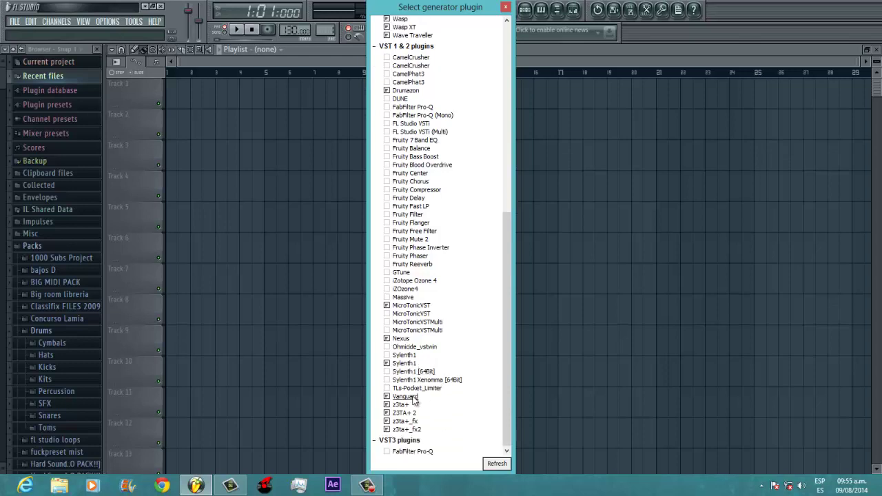
pyautogui.moveTo(508, 431); pyautogui.dragTo(506, 264)
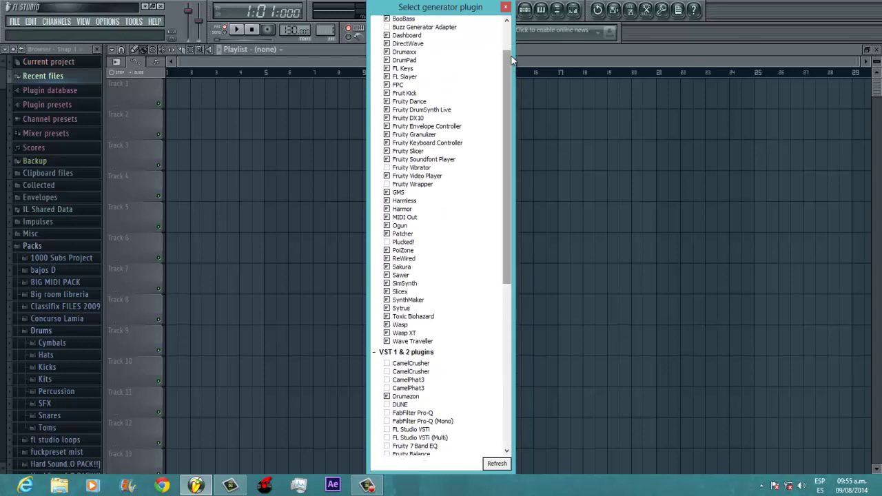
pyautogui.moveTo(510, 57); pyautogui.dragTo(509, 20)
pyautogui.click(507, 7)
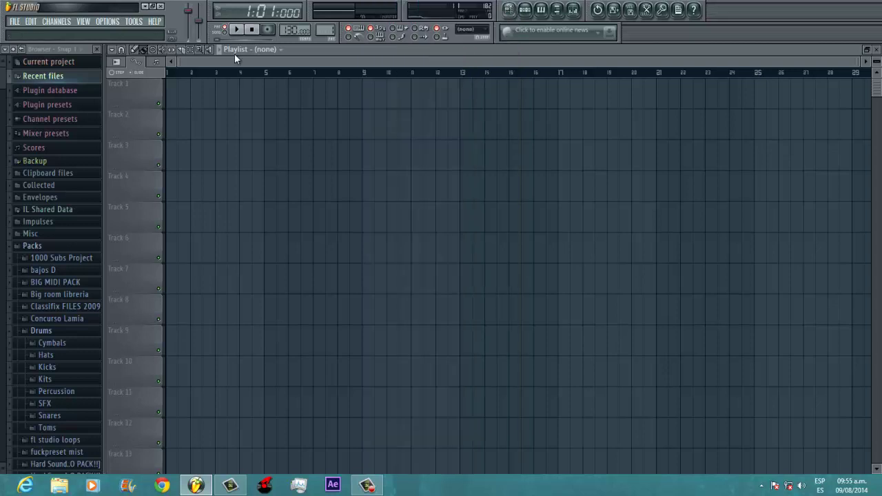
# Add a Harmor channel and test its default sound with a few notes on its keyboard
pyautogui.click(58, 21)
pyautogui.moveTo(62, 32)
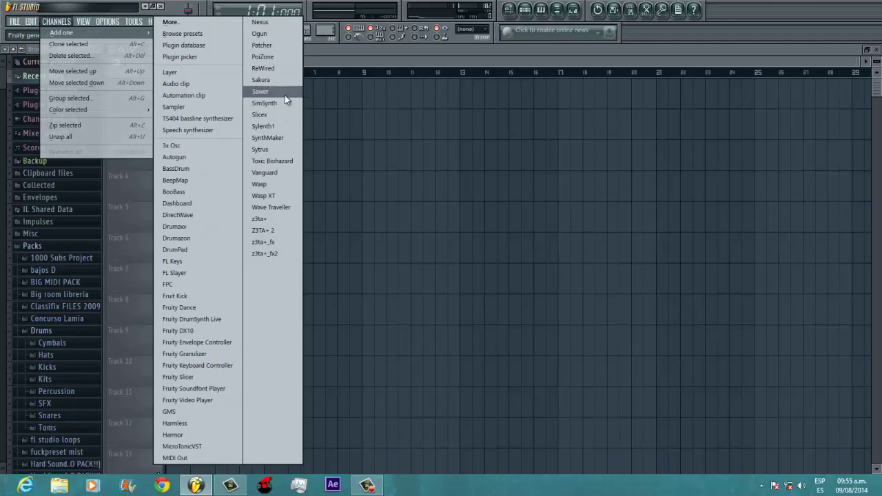
pyautogui.click(193, 437)
pyautogui.moveTo(487, 232); pyautogui.dragTo(460, 68)
pyautogui.click(755, 233)
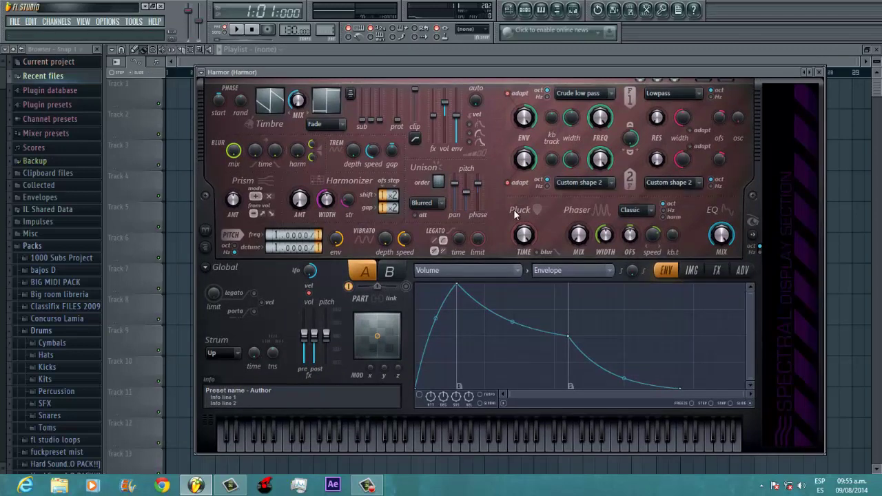
pyautogui.click(447, 442)
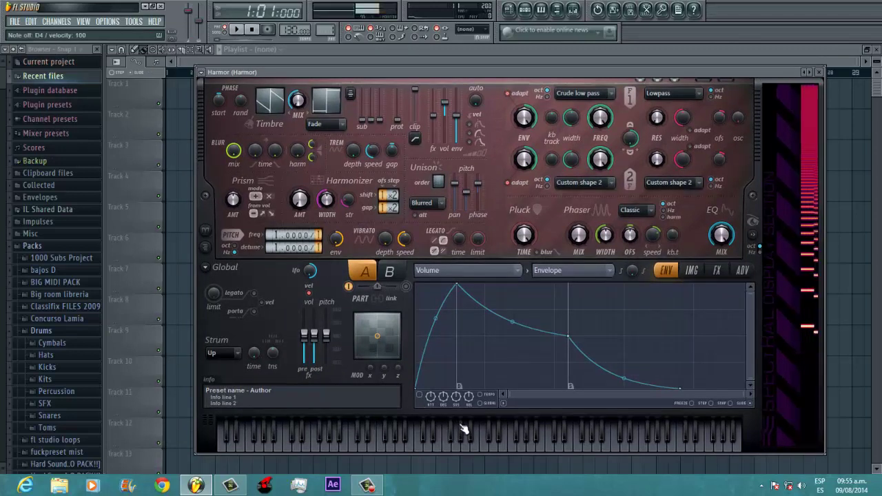
pyautogui.click(377, 444)
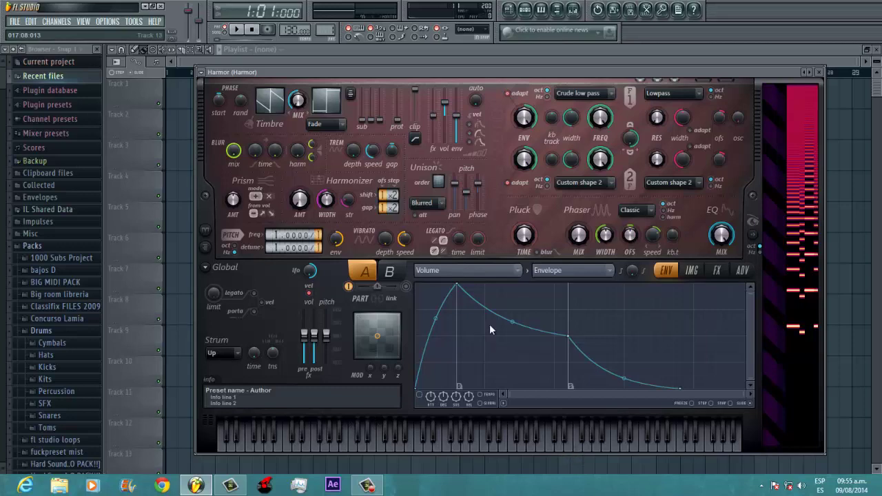
# Load the Piano 3 preset into Harmor
pyautogui.click(201, 72)
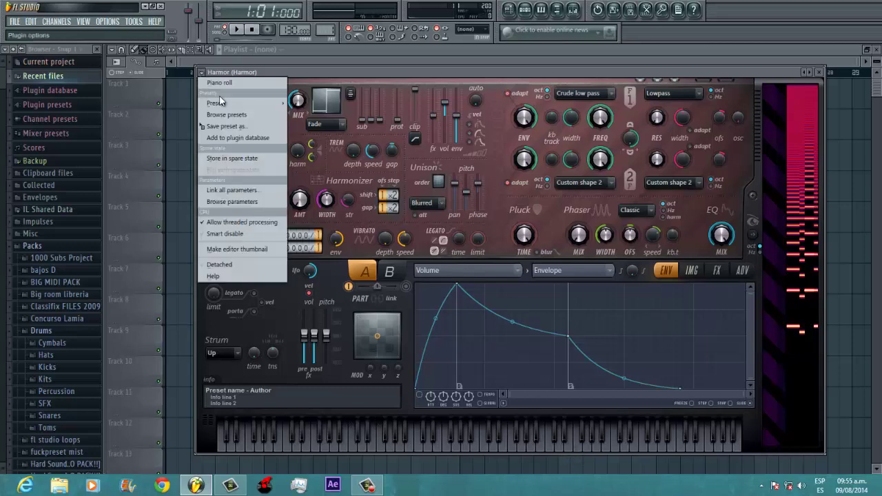
pyautogui.moveTo(219, 102)
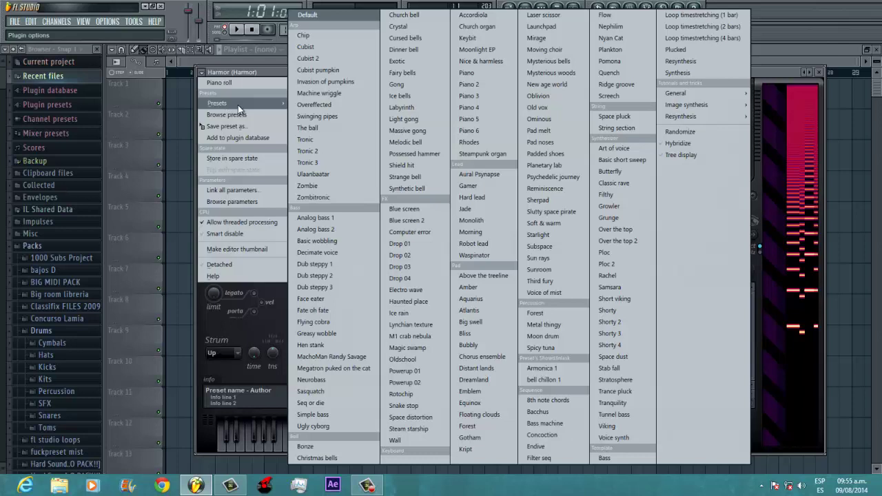
pyautogui.click(481, 99)
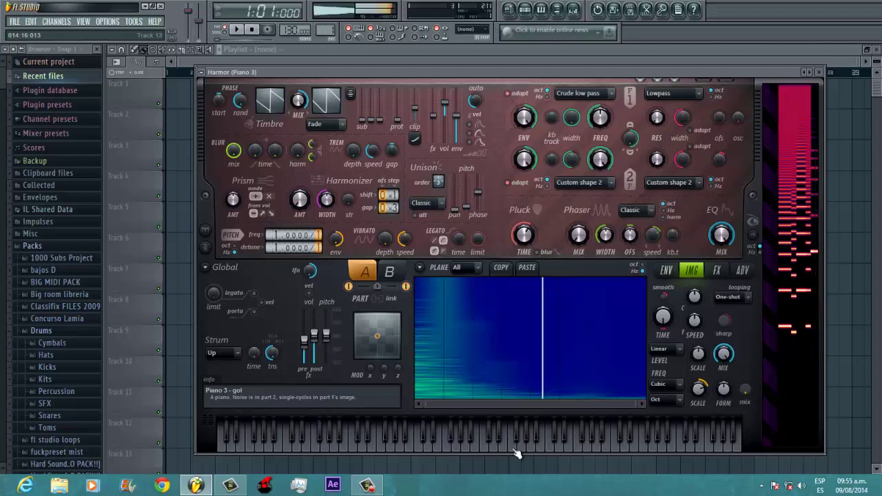
# Audition the Piano 3 sound by playing a short run of low and high notes
pyautogui.press('m')
pyautogui.press('j')
pyautogui.press('h')
pyautogui.press('g')
pyautogui.press('v')
pyautogui.press('g')
pyautogui.press('h')
pyautogui.press('j')
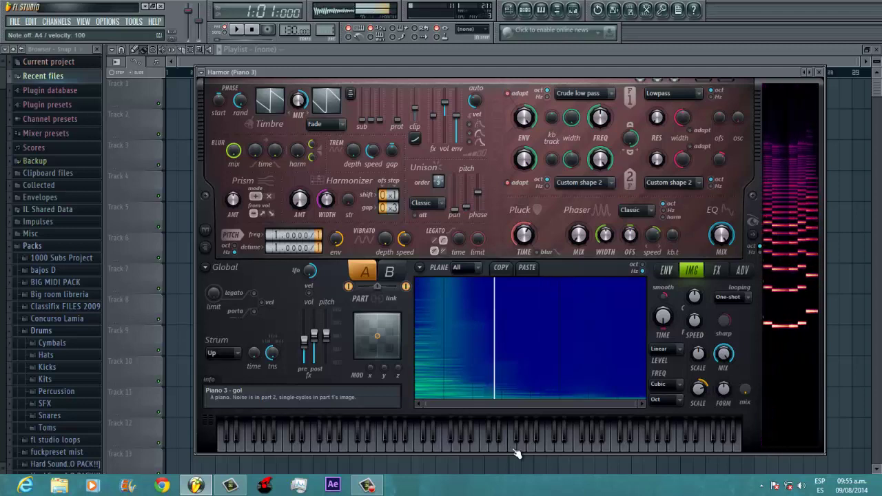
pyautogui.press('7')
pyautogui.press('6')
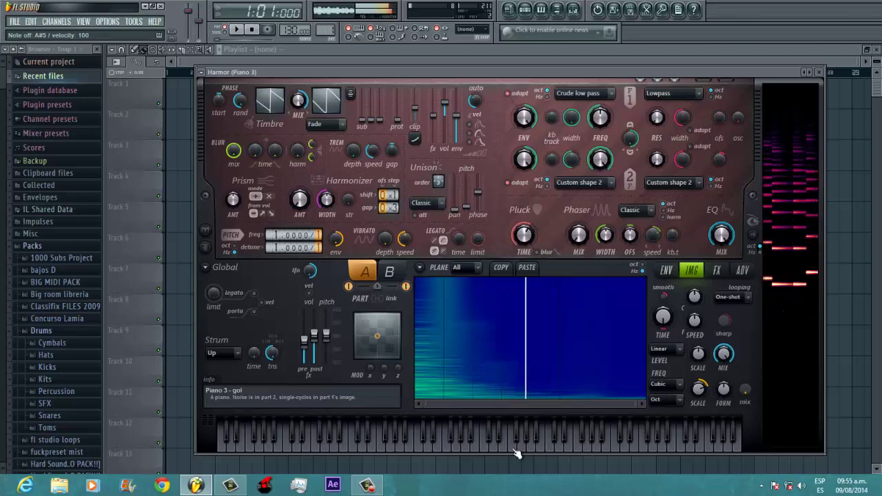
# Open the Harmor channel's piano roll and place two-step notes on C6, C5 and C4 at the start of bar 1
pyautogui.click(201, 72)
pyautogui.click(267, 147)
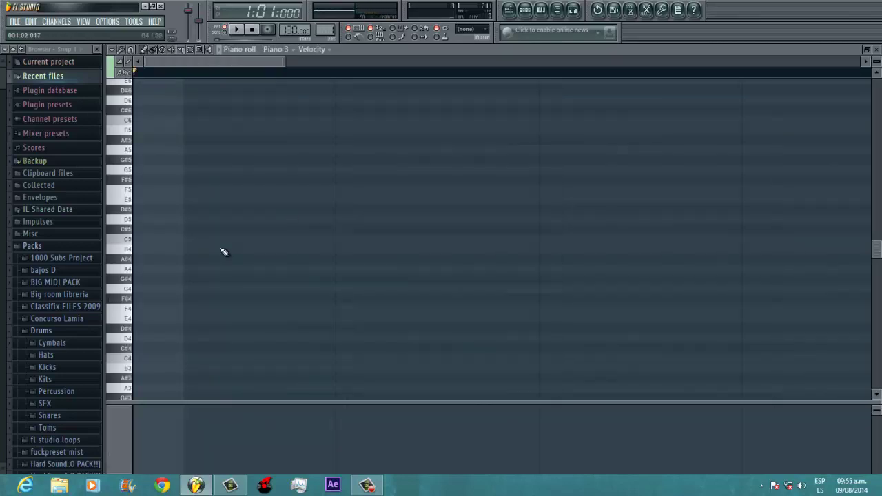
pyautogui.click(144, 160)
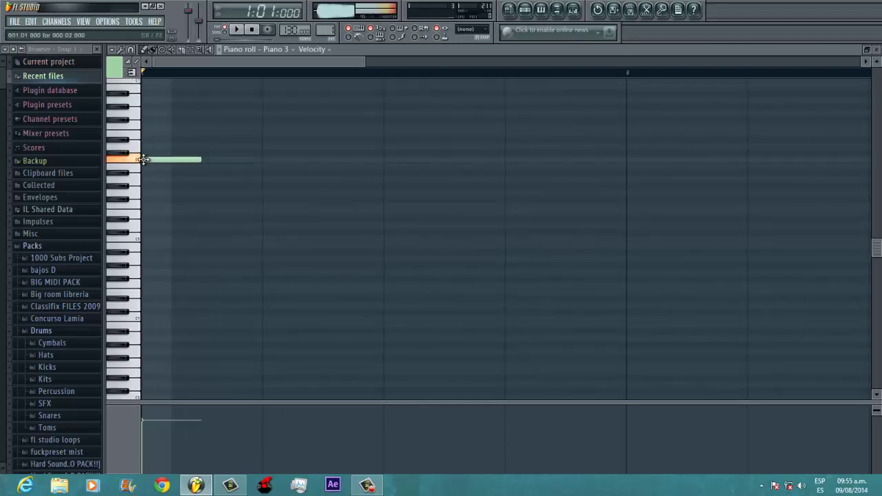
pyautogui.click(208, 168)
pyautogui.rightClick(241, 169)
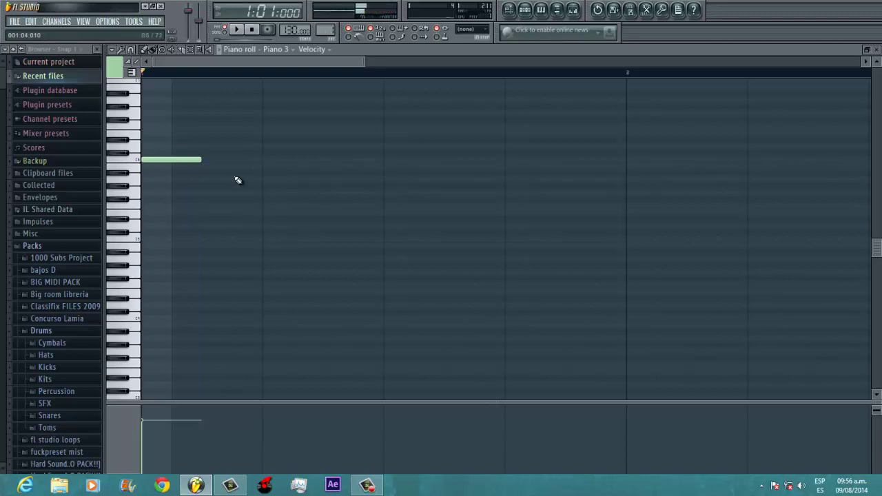
pyautogui.click(145, 240)
pyautogui.click(144, 318)
pyautogui.scroll(-2, 203, 322)
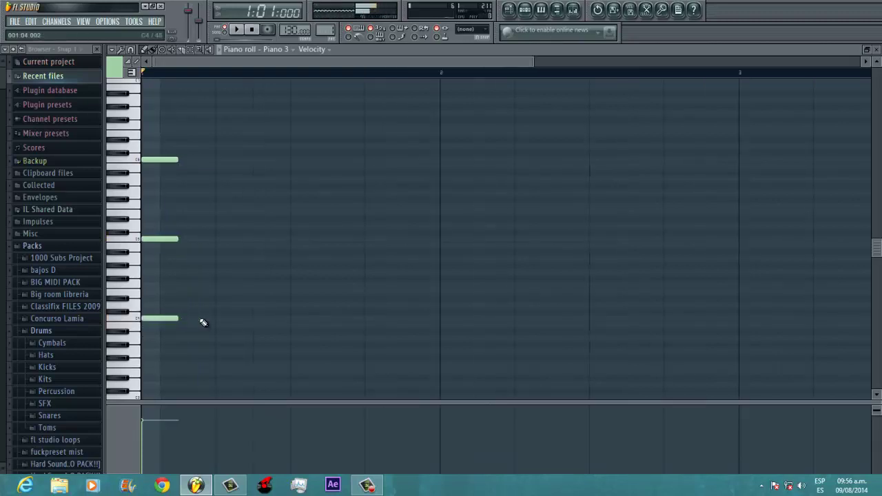
# Fill bar 1 on C6 with eight consecutive two-step notes, and delete the single C5 and C4 notes
pyautogui.moveTo(182, 163); pyautogui.dragTo(379, 161)
pyautogui.click(381, 161)
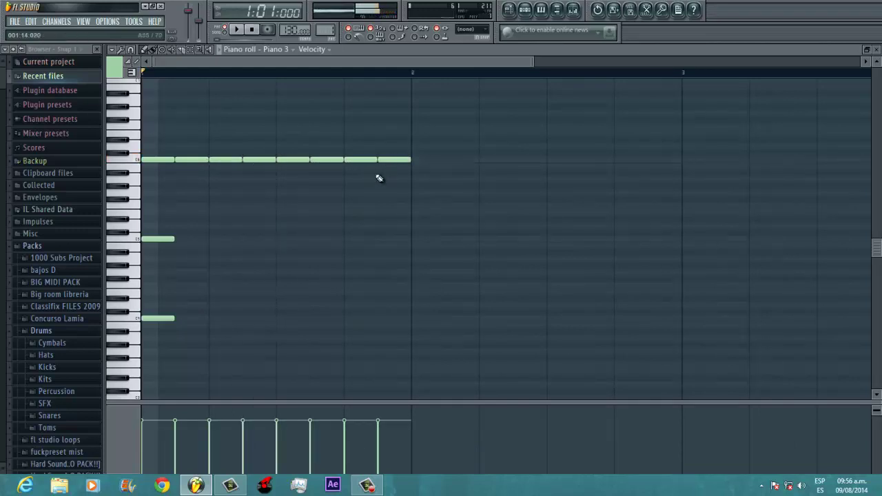
pyautogui.press('space')
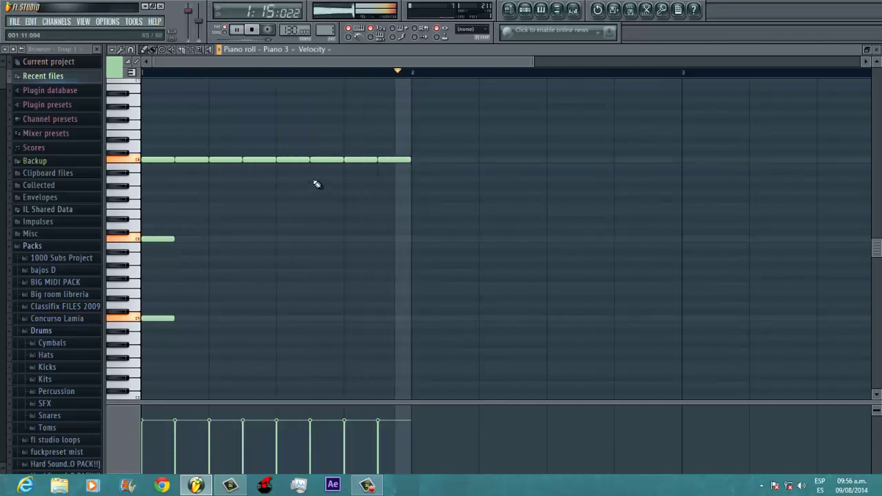
pyautogui.press('space')
pyautogui.rightClick(166, 239)
pyautogui.rightClick(164, 318)
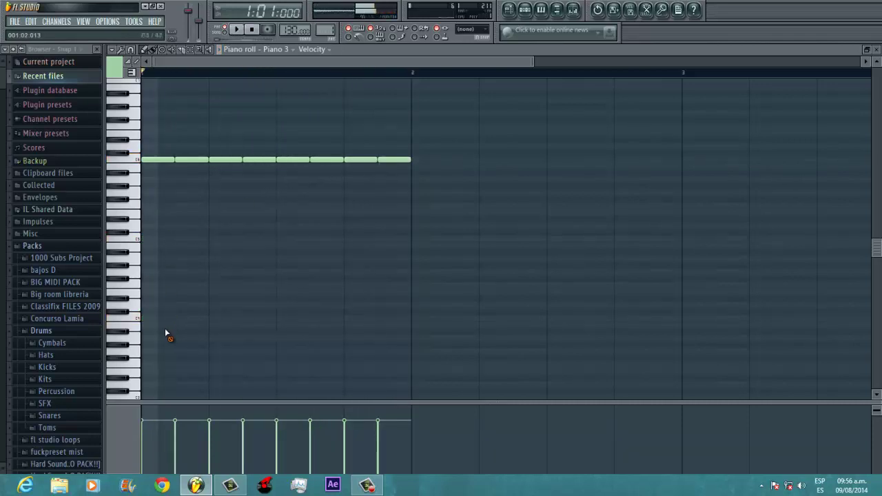
# Paint eight consecutive light-blue notes on C5 across bar 1 and play the pattern back
pyautogui.click(116, 62)
pyautogui.click(120, 100)
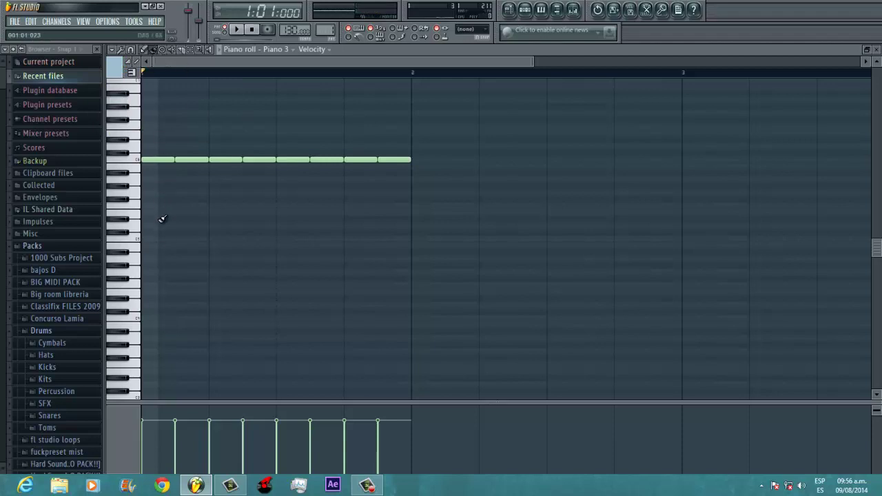
pyautogui.moveTo(146, 238)
pyautogui.mouseDown()
pyautogui.moveTo(338, 250)
pyautogui.moveTo(352, 238)
pyautogui.moveTo(167, 238)
pyautogui.mouseUp()
pyautogui.press('space')
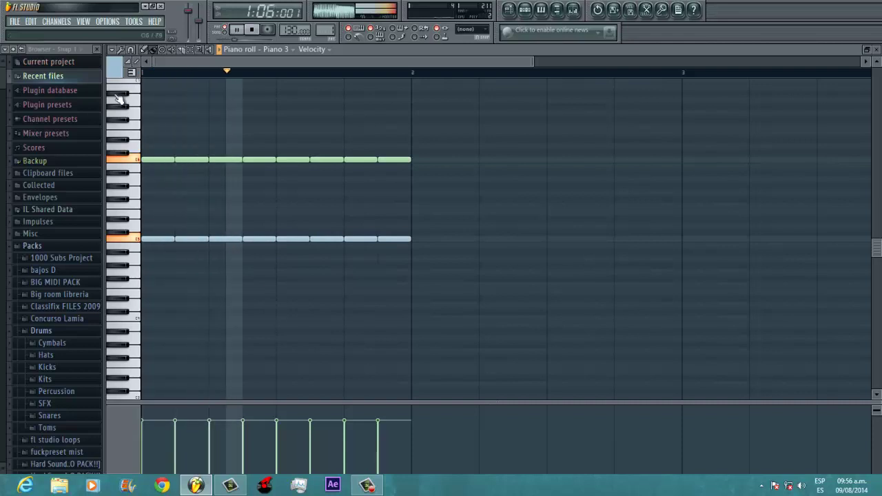
pyautogui.press('space')
# Paint eight consecutive pink notes on C4 across bar 1 and play the pattern back
pyautogui.click(121, 66)
pyautogui.click(116, 121)
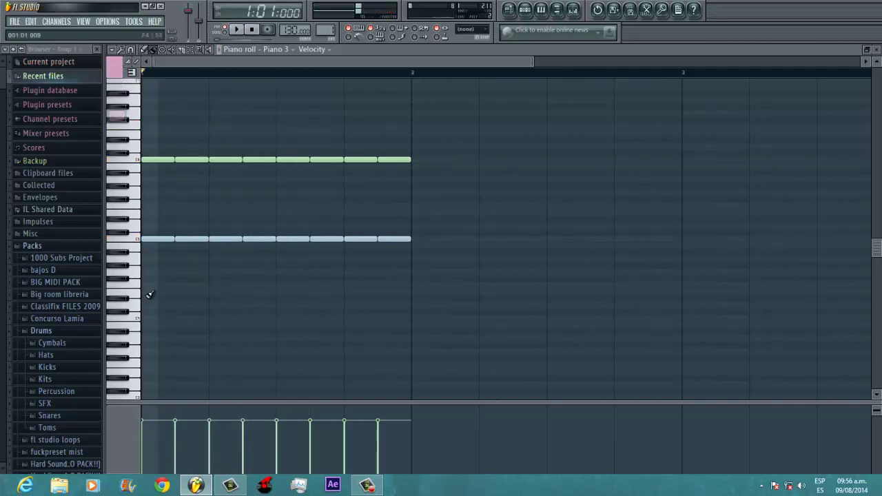
pyautogui.moveTo(147, 319); pyautogui.dragTo(328, 325)
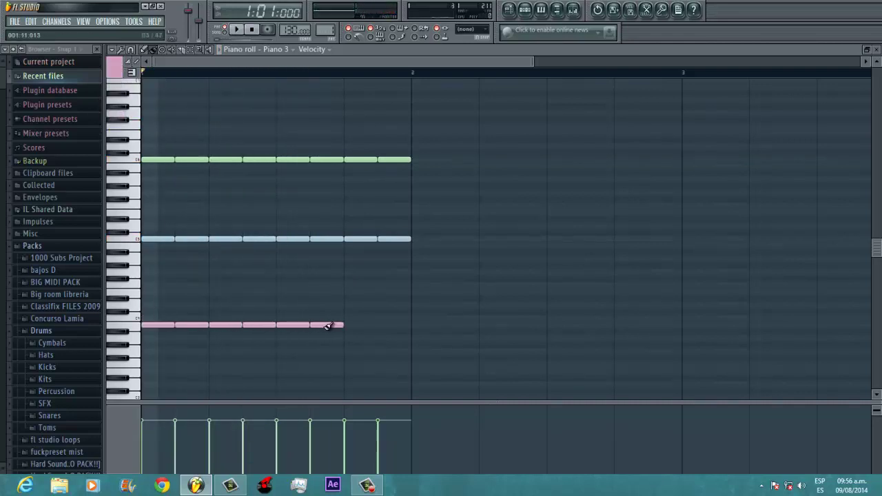
pyautogui.moveTo(402, 317); pyautogui.dragTo(147, 319)
pyautogui.press('space')
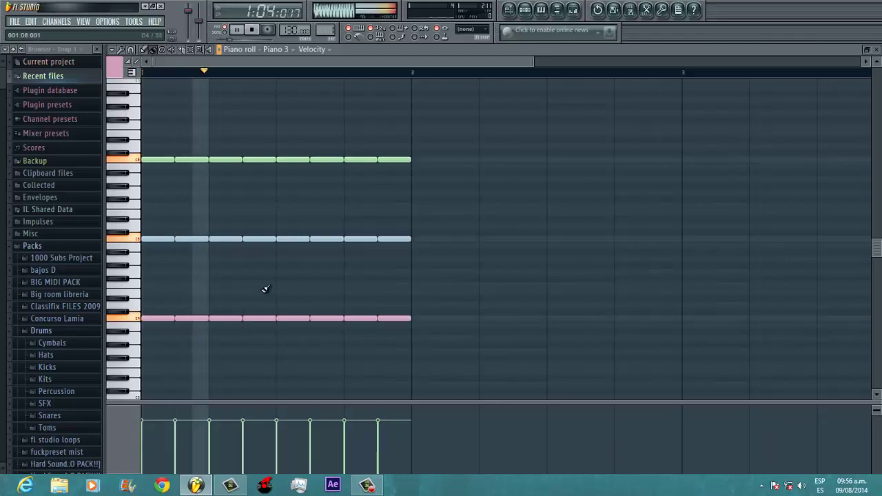
pyautogui.press('space')
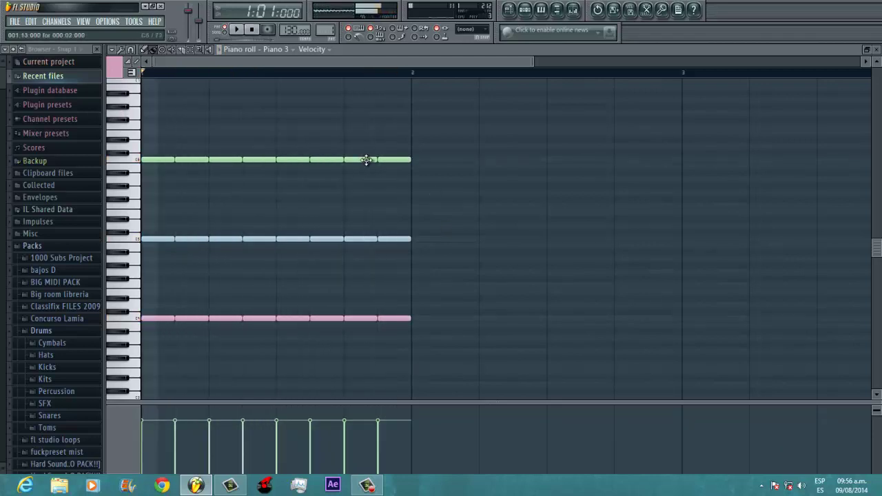
# Paint eight consecutive green notes on D#6 across bar 2, matching the C6 notes of bar 1
pyautogui.click(215, 161)
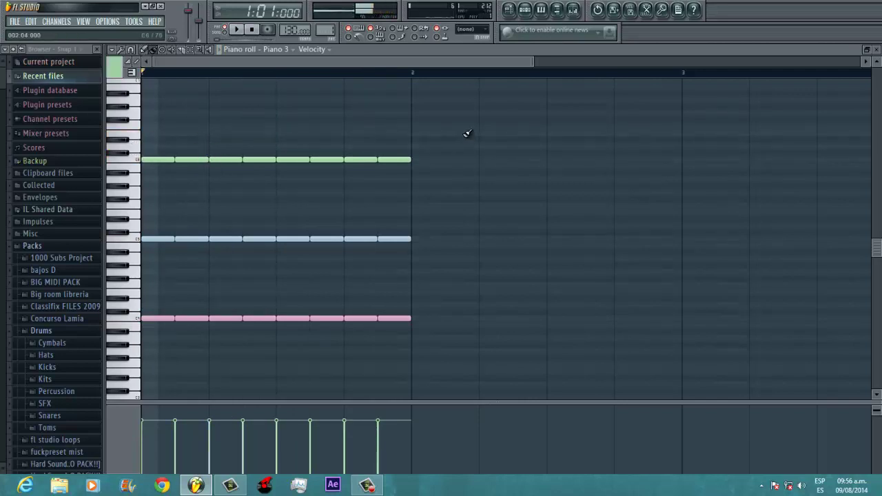
pyautogui.click(418, 139)
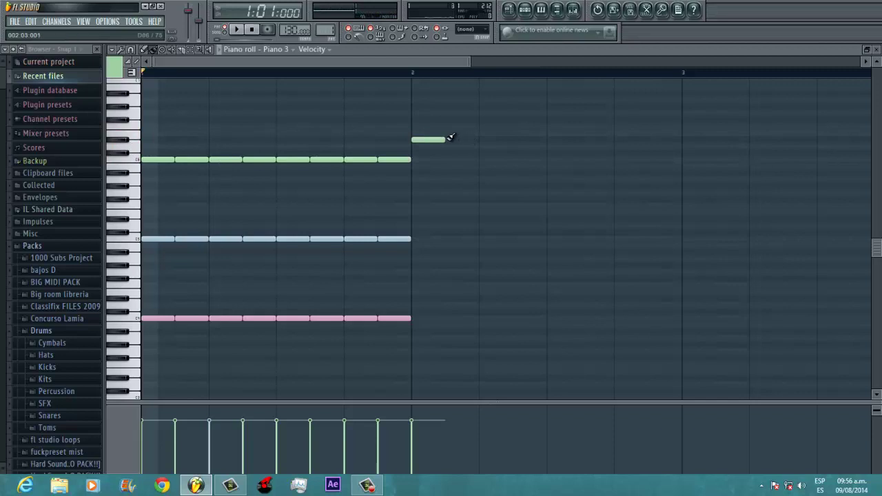
pyautogui.moveTo(450, 137); pyautogui.dragTo(662, 140)
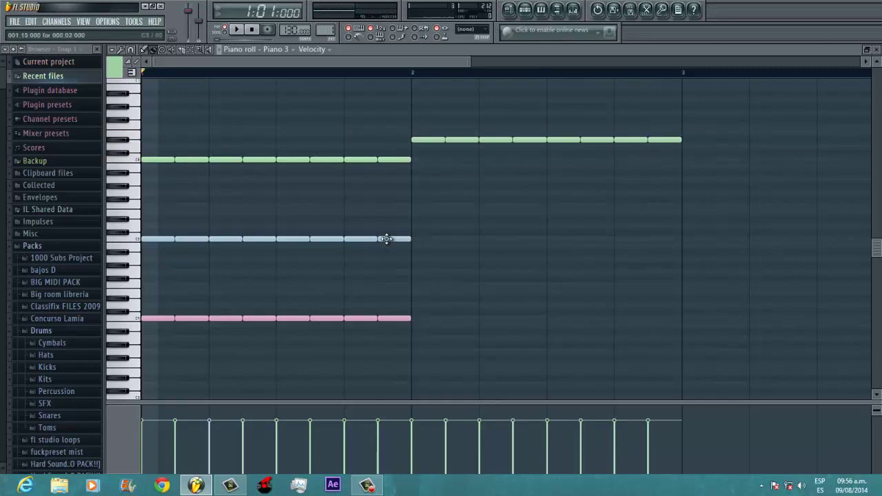
# Play the pattern back and paint eight consecutive light-blue notes on D5 across bar 2
pyautogui.press('space')
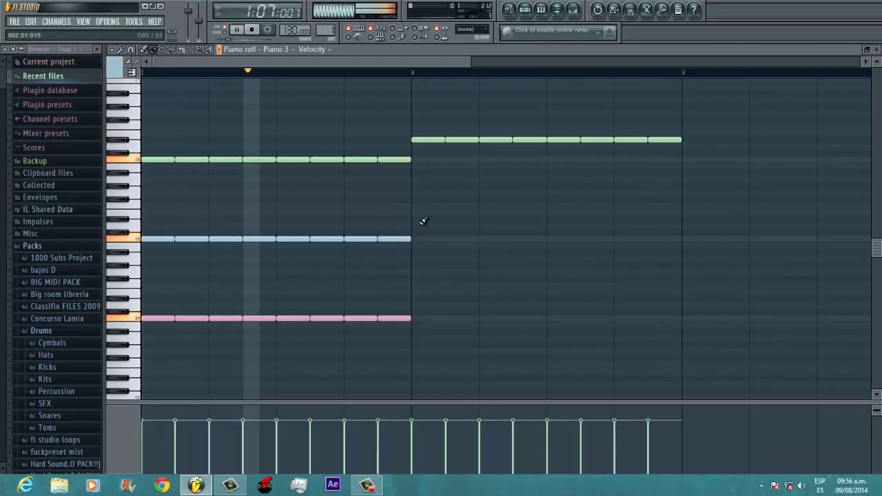
pyautogui.press('space')
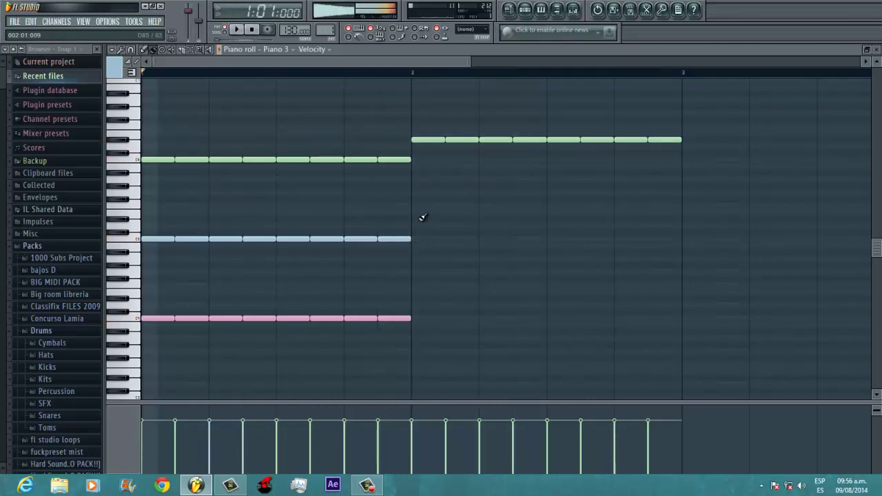
pyautogui.moveTo(419, 224)
pyautogui.mouseDown()
pyautogui.moveTo(656, 226)
pyautogui.moveTo(505, 227)
pyautogui.moveTo(635, 222)
pyautogui.moveTo(617, 227)
pyautogui.mouseUp()
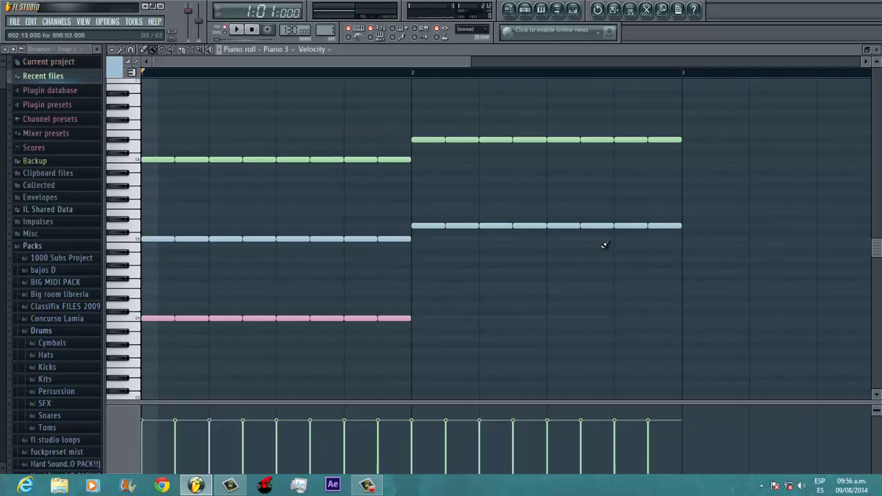
# Paint eight consecutive pink notes on D4 across bar 2 and play the pattern back
pyautogui.click(405, 316)
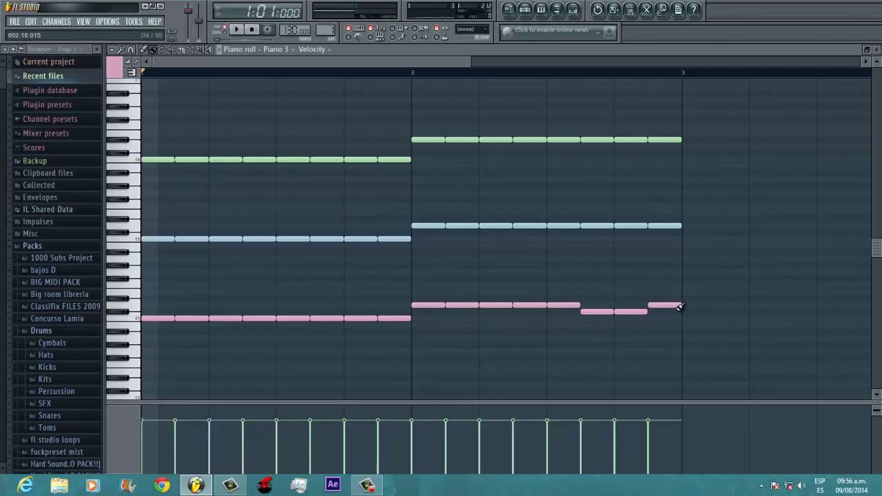
pyautogui.moveTo(680, 307); pyautogui.dragTo(602, 305)
pyautogui.press('space')
pyautogui.scroll(-1, 586, 310)
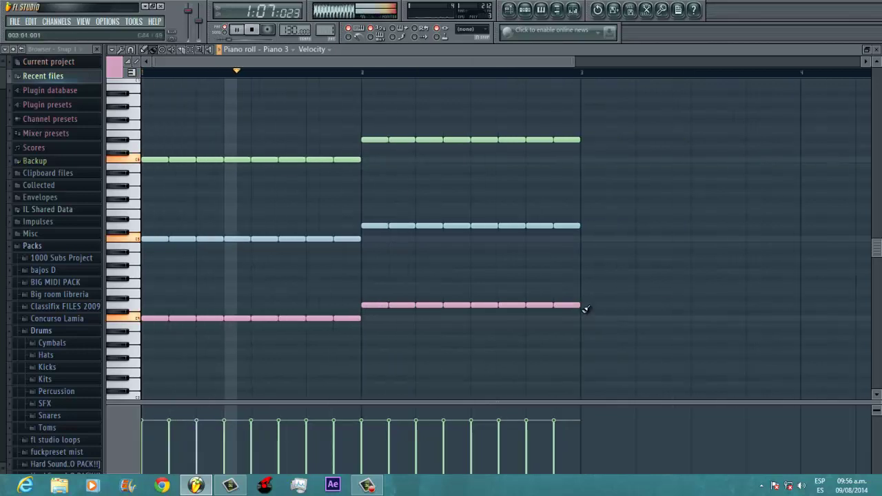
pyautogui.scroll(-1, 585, 310)
pyautogui.press('space')
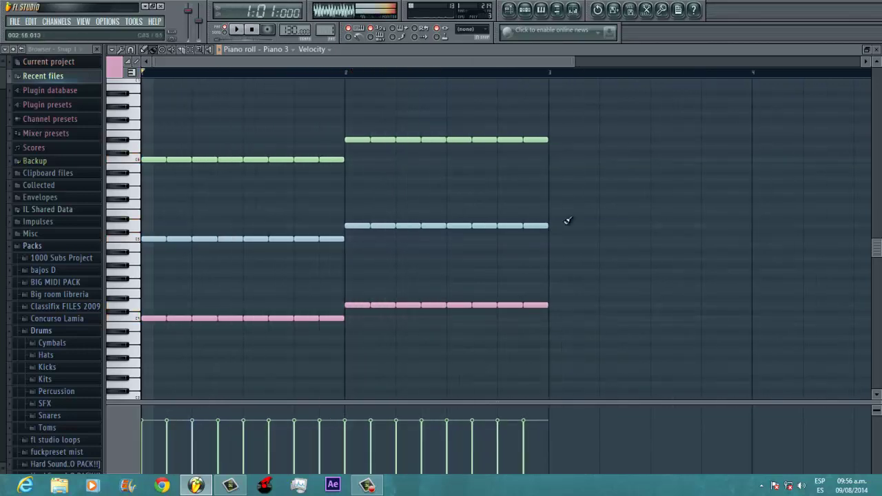
# Move the eight green notes of bar 2 to D6, trying them on C#6 first, and play the pattern back each time
pyautogui.moveTo(561, 151); pyautogui.dragTo(349, 156)
pyautogui.press('space')
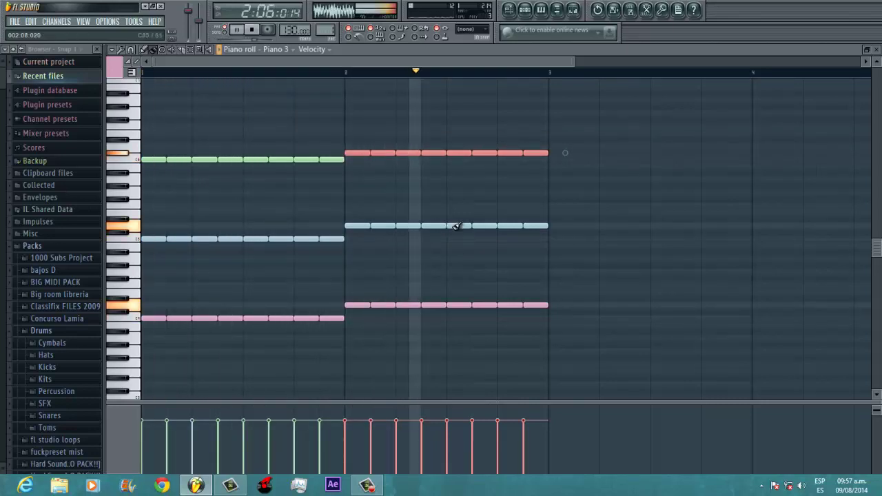
pyautogui.press('space')
pyautogui.moveTo(349, 153); pyautogui.dragTo(349, 145)
pyautogui.press('space')
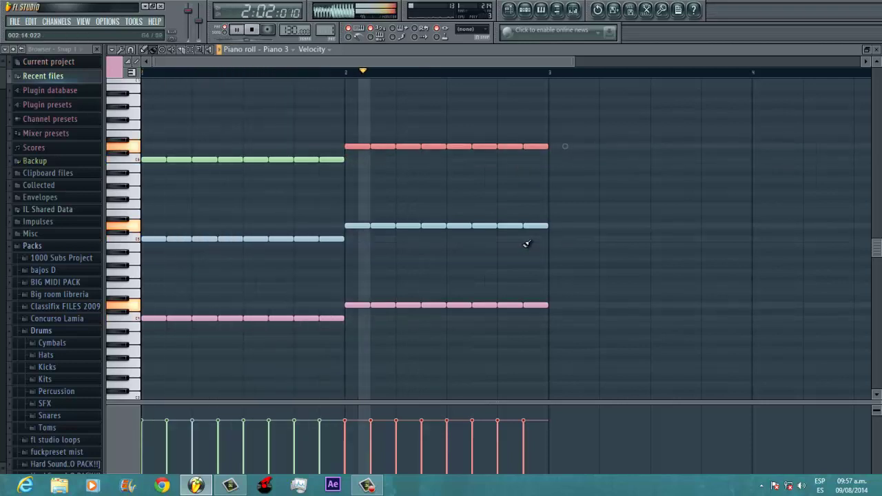
pyautogui.press('space')
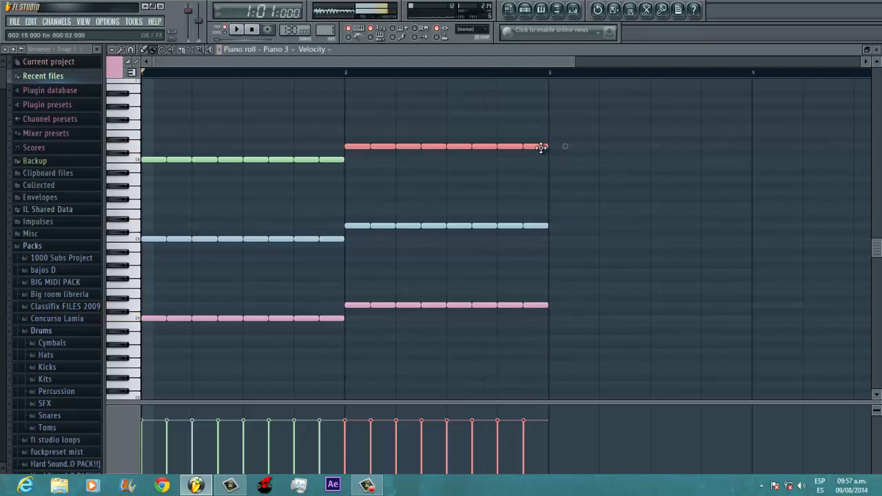
# Paint eight consecutive green notes on B5 across bar 3, matching the note length of the bar 2 green notes
pyautogui.click(554, 167)
pyautogui.rightClick(562, 167)
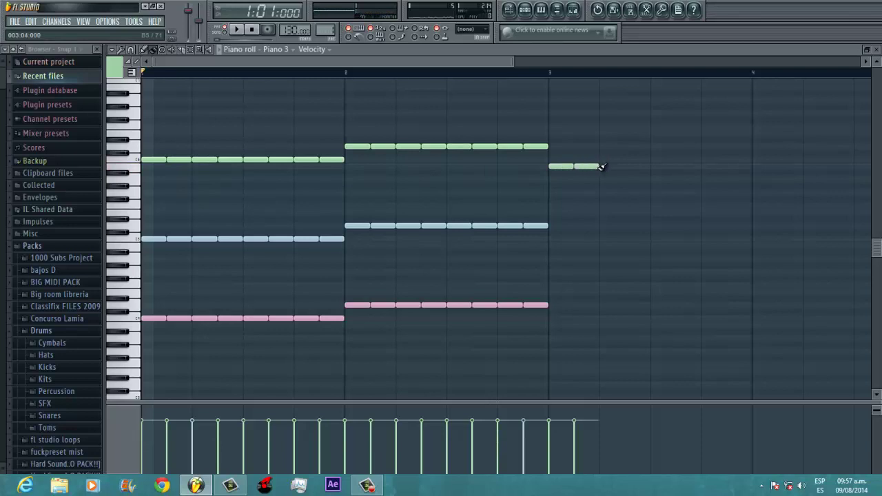
pyautogui.moveTo(602, 167); pyautogui.dragTo(747, 168)
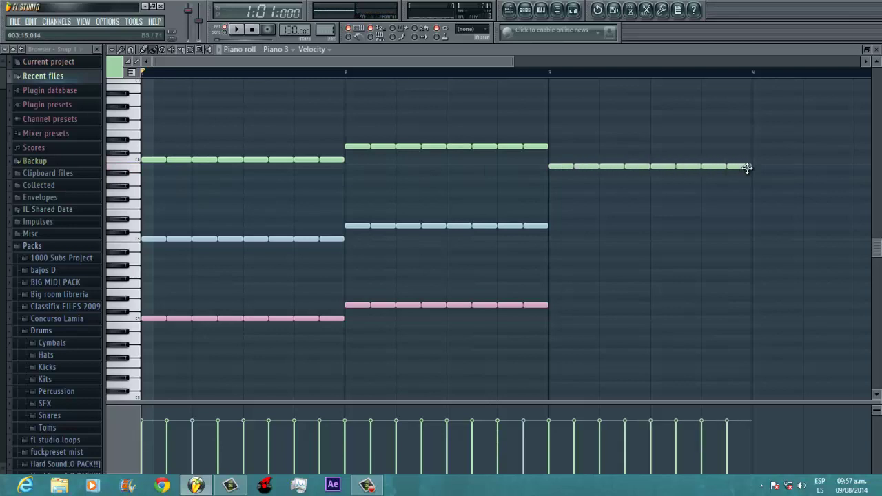
# Paint eight consecutive light-blue notes on B4 across bar 3, deleting the stray note on C5
pyautogui.click(538, 231)
pyautogui.rightClick(537, 232)
pyautogui.click(528, 227)
pyautogui.click(555, 240)
pyautogui.moveTo(556, 240); pyautogui.dragTo(558, 243)
pyautogui.rightClick(558, 242)
pyautogui.click(551, 246)
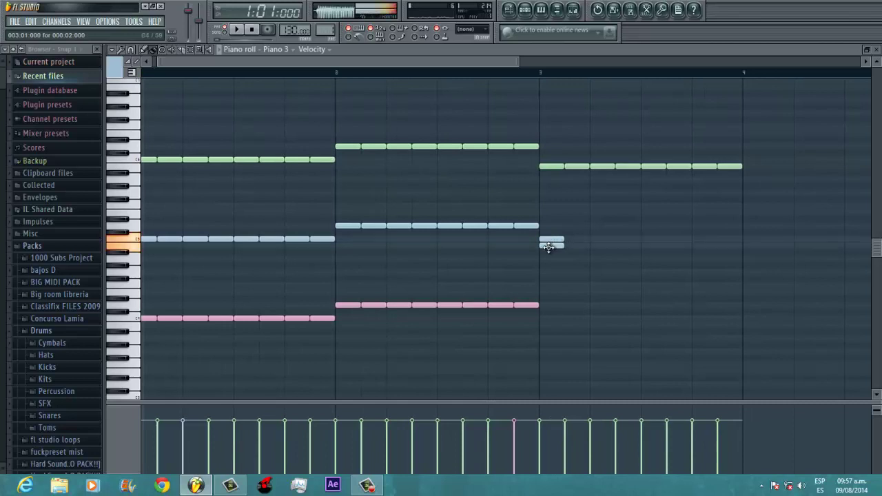
pyautogui.rightClick(556, 241)
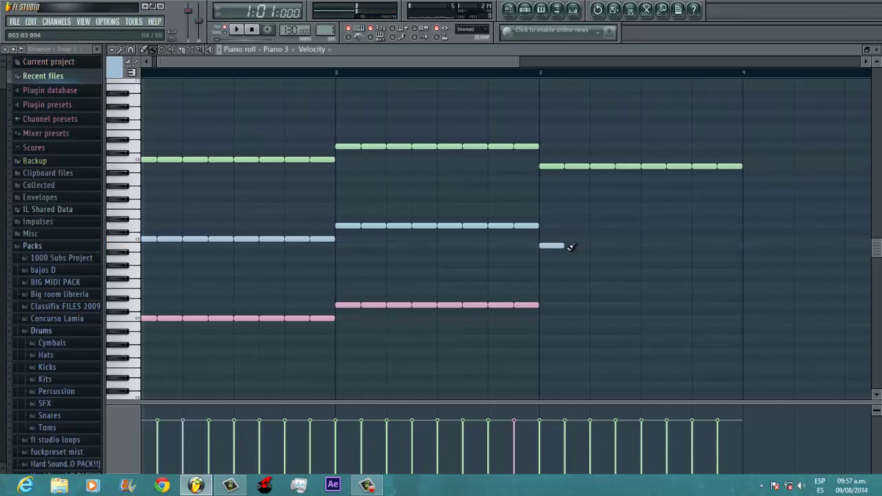
pyautogui.moveTo(609, 249)
pyautogui.mouseDown()
pyautogui.moveTo(701, 244)
pyautogui.moveTo(591, 246)
pyautogui.mouseUp()
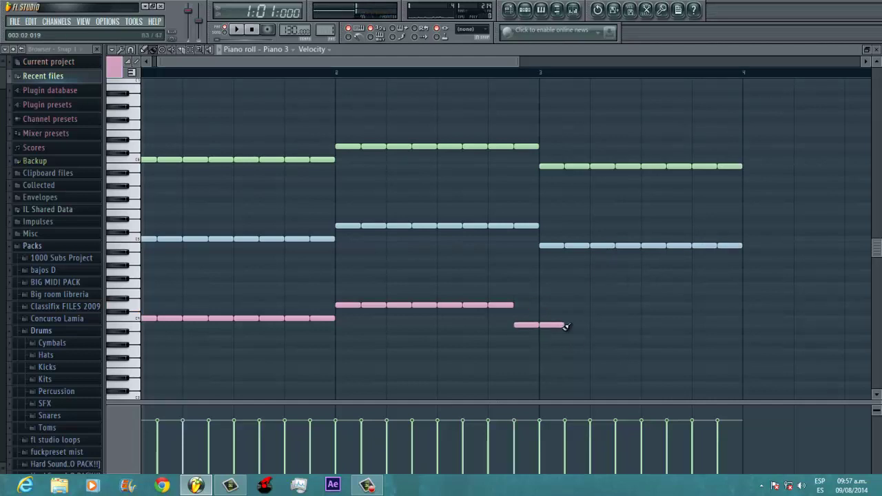
# Paint eight pink notes on B3 across bar 3, and play the pattern with that bar's light-blue notes lowered to A#4
pyautogui.moveTo(530, 304)
pyautogui.mouseDown()
pyautogui.moveTo(548, 313)
pyautogui.moveTo(700, 326)
pyautogui.mouseUp()
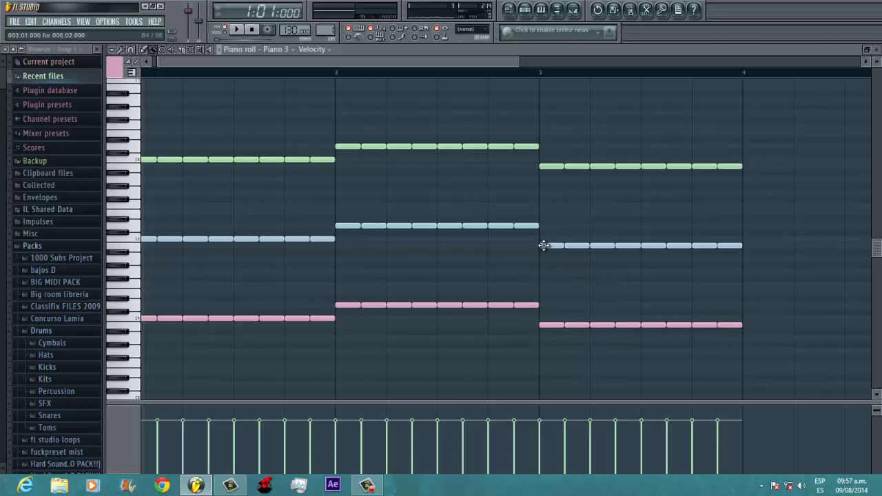
pyautogui.moveTo(544, 245)
pyautogui.mouseDown()
pyautogui.moveTo(742, 254)
pyautogui.moveTo(518, 251)
pyautogui.moveTo(522, 226)
pyautogui.mouseUp()
pyautogui.press('space')
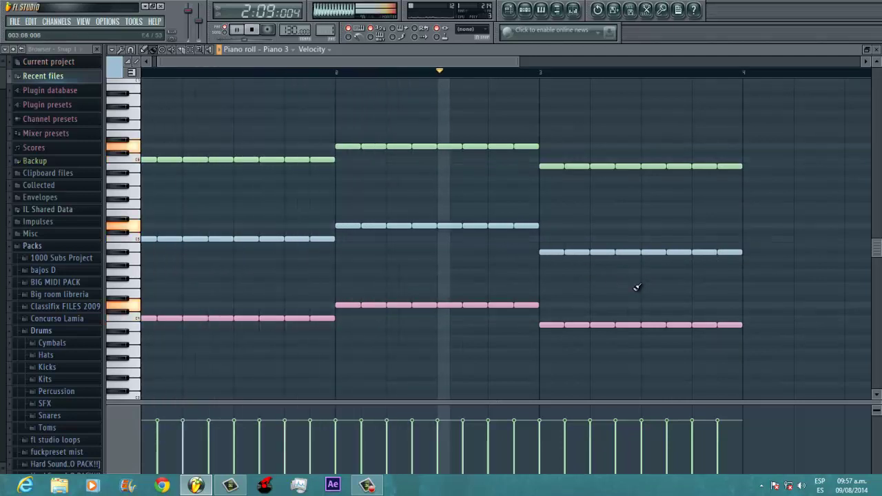
pyautogui.press('space')
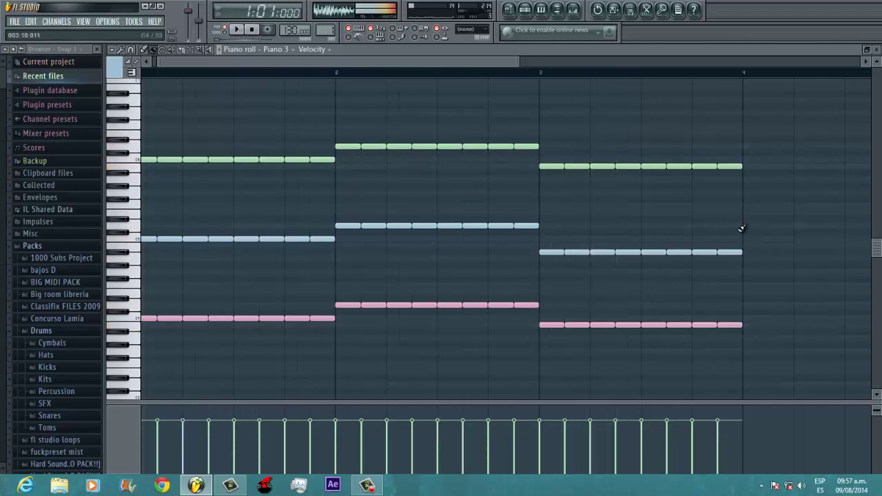
# Shift the bar 3 chord to light-blue notes on B4, pink notes on C4 and green notes on C6, and play it back
pyautogui.moveTo(759, 251); pyautogui.dragTo(548, 245)
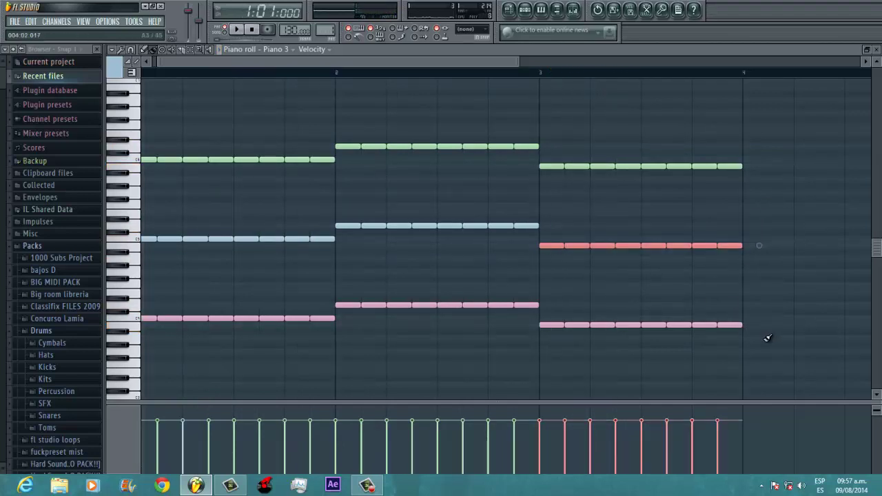
pyautogui.moveTo(752, 338); pyautogui.dragTo(545, 313)
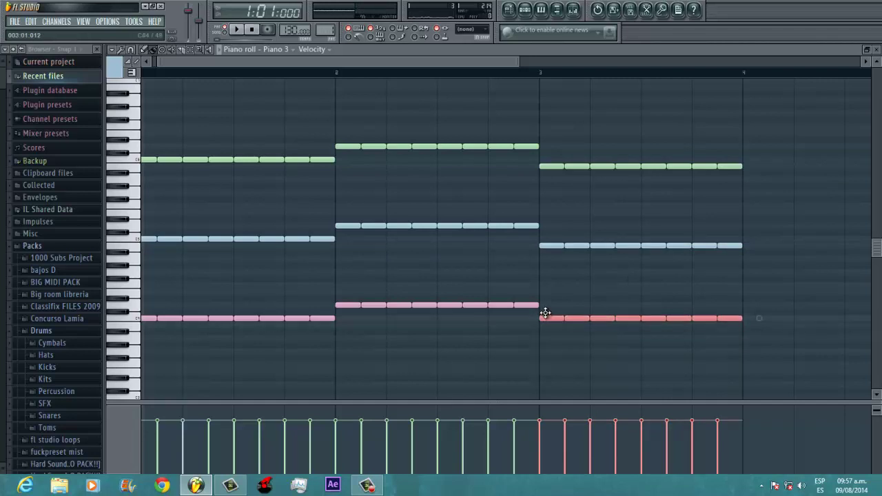
pyautogui.press('space')
pyautogui.moveTo(765, 173); pyautogui.dragTo(543, 158)
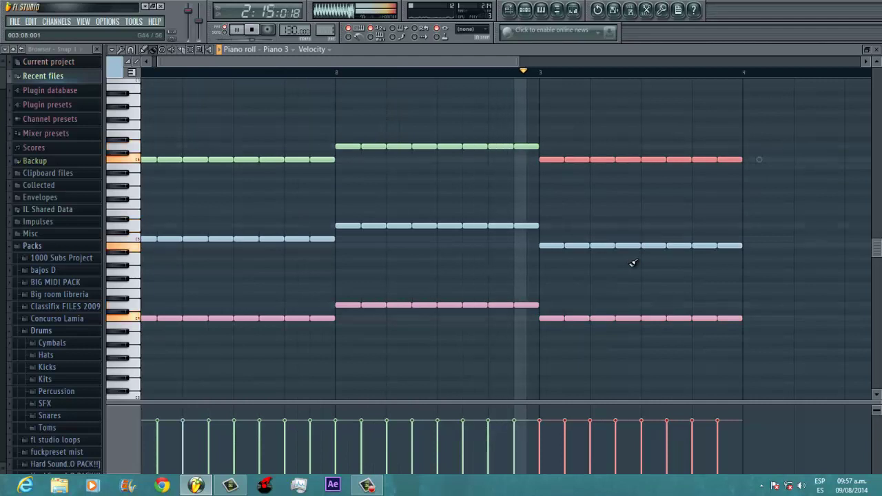
pyautogui.press('space')
# Try the light-blue notes of bar 3 on C5 and play all three bars back
pyautogui.moveTo(758, 244); pyautogui.dragTo(548, 235)
pyautogui.press('space')
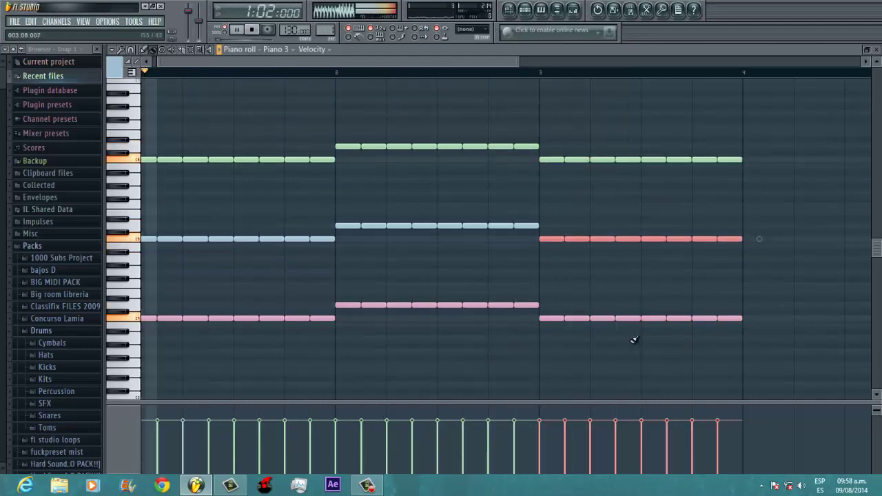
pyautogui.scroll(-3, 666, 332)
pyautogui.scroll(-1, 666, 333)
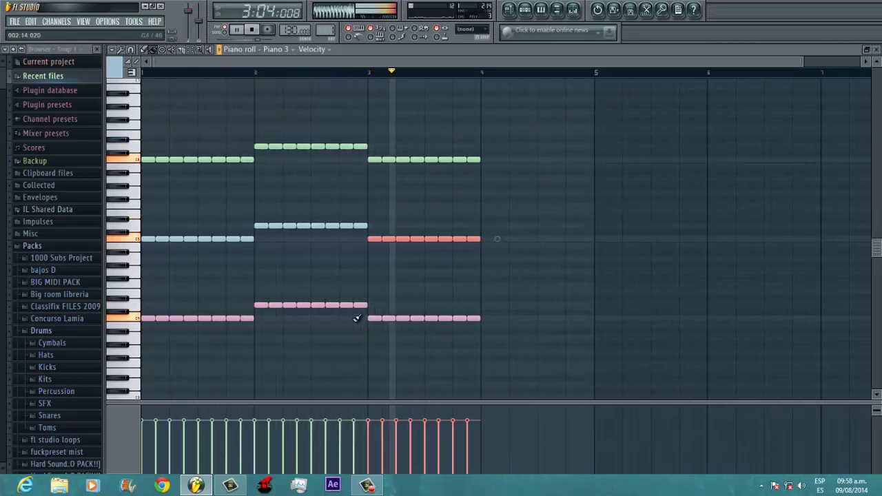
pyautogui.press('space')
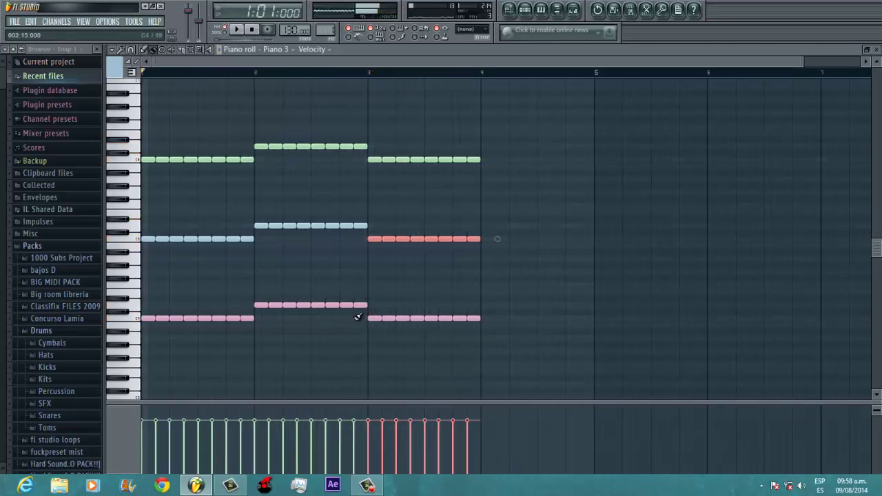
# Raise the light-blue notes of bar 3 to E5 and play the transition from the second half of bar 2
pyautogui.scroll(3, 472, 239)
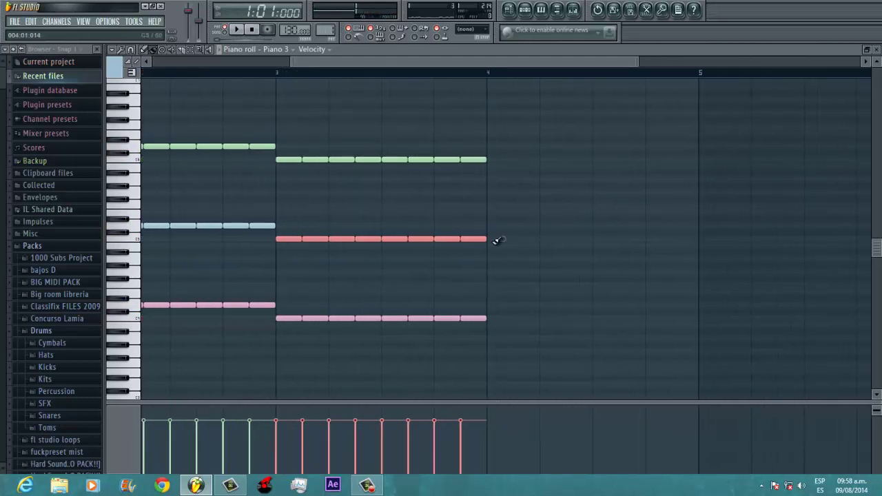
pyautogui.moveTo(283, 239); pyautogui.dragTo(282, 253)
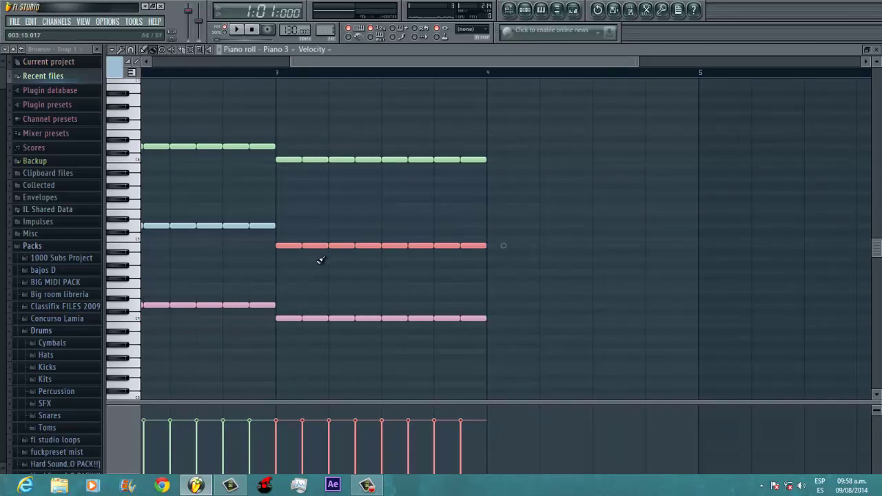
pyautogui.moveTo(283, 248); pyautogui.dragTo(281, 211)
pyautogui.moveTo(524, 151); pyautogui.dragTo(265, 163)
pyautogui.press('space')
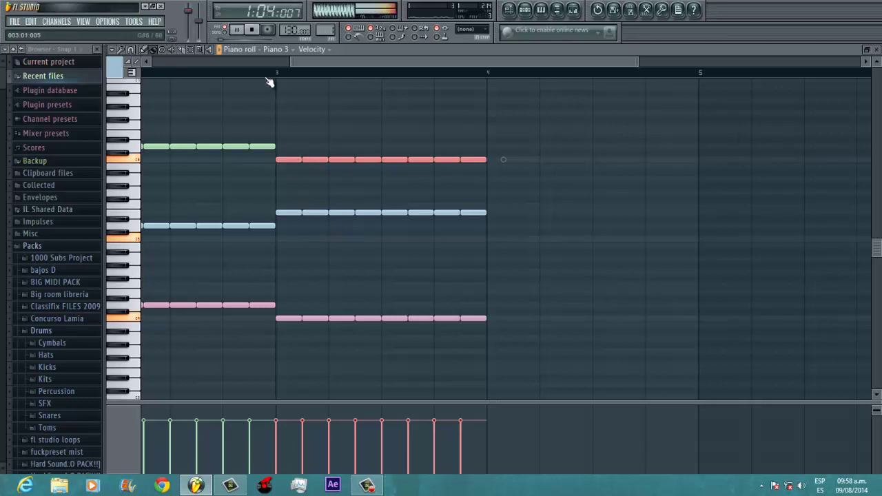
pyautogui.click(227, 73)
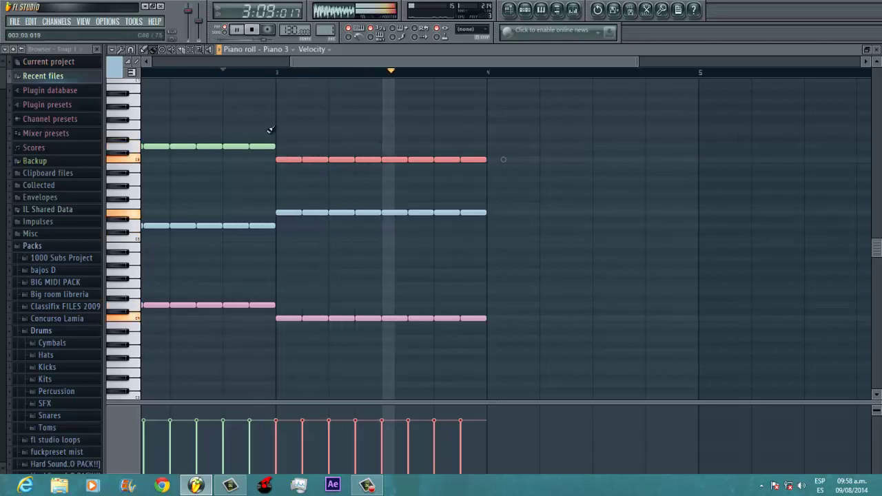
pyautogui.press('space')
pyautogui.click(183, 73)
pyautogui.press('space')
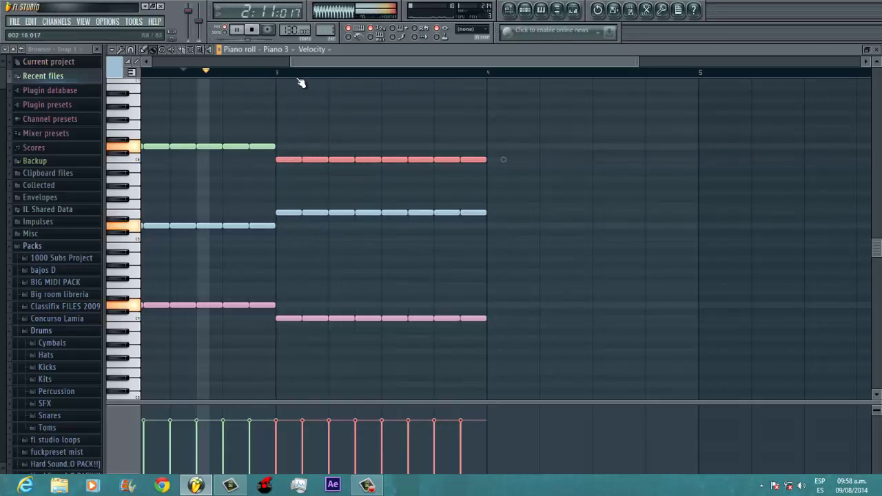
pyautogui.press('space')
# Try a one-step green note at the end of bar 2 on D#6, C#6 and D6, playing the variations back
pyautogui.click(271, 146)
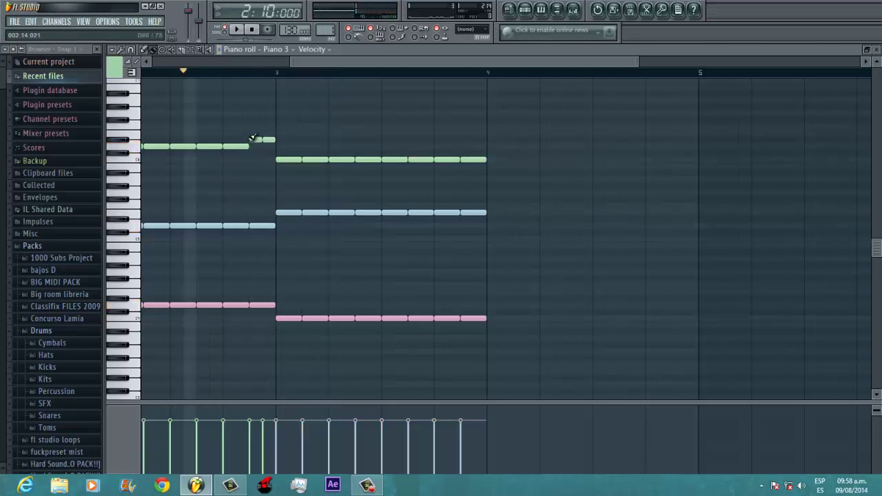
pyautogui.click(252, 147)
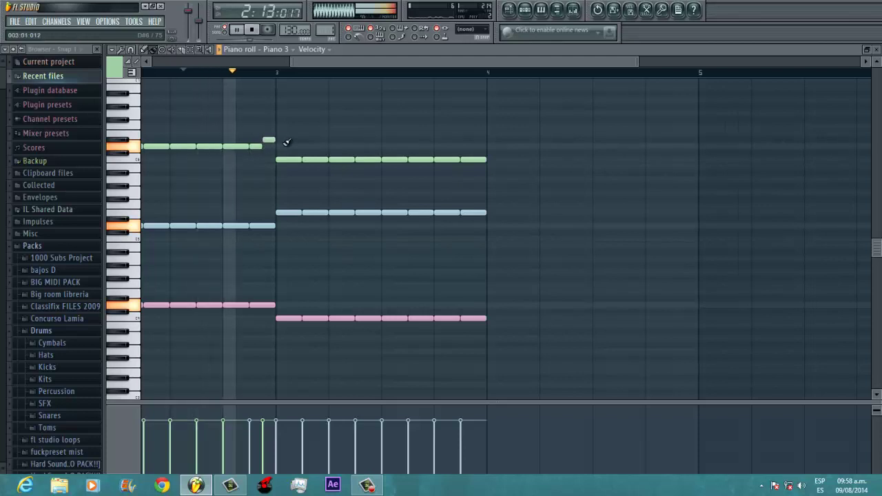
pyautogui.press('space')
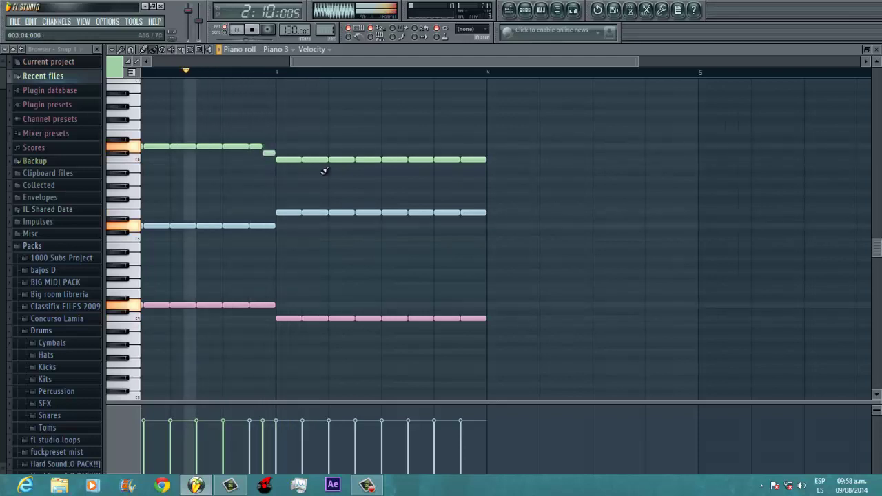
pyautogui.press('space')
pyautogui.rightClick(268, 152)
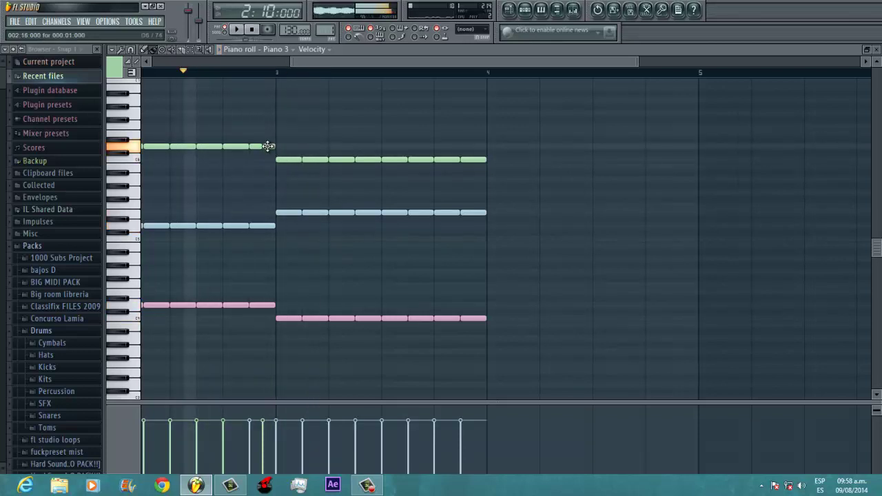
pyautogui.press('space')
# Try the last pink D4 note of bar 2 as two one-step notes and play the transition back
pyautogui.press('space')
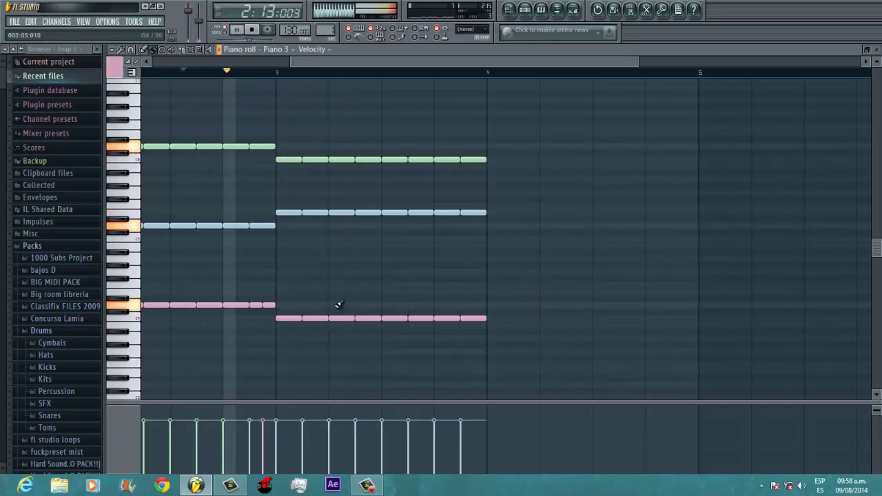
pyautogui.press('space')
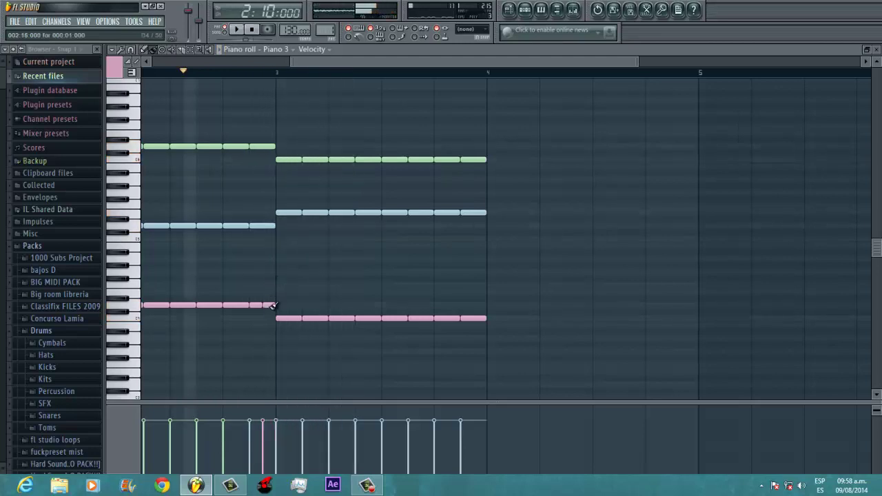
pyautogui.scroll(-3, 274, 304)
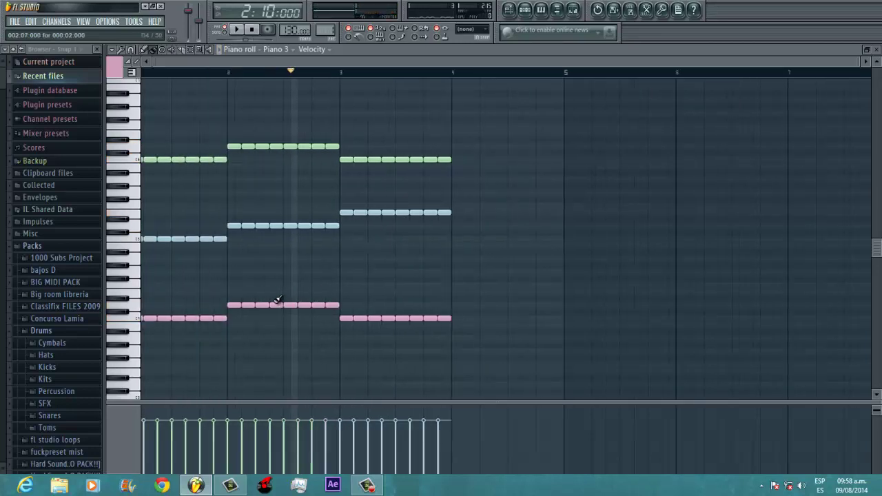
# Raise the light-blue notes of bar 1 to E5 and play the three bars back
pyautogui.press('space')
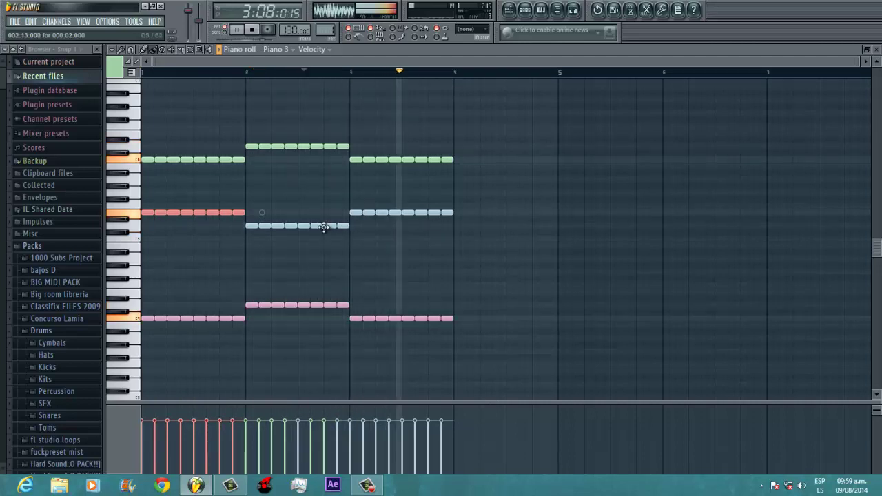
pyautogui.press('space')
# Copy the bar 3 notes into bar 4, with the green notes on F6, light-blue on E5 and pink on D4
pyautogui.moveTo(459, 222); pyautogui.dragTo(350, 152)
pyautogui.scroll(2, 528, 250)
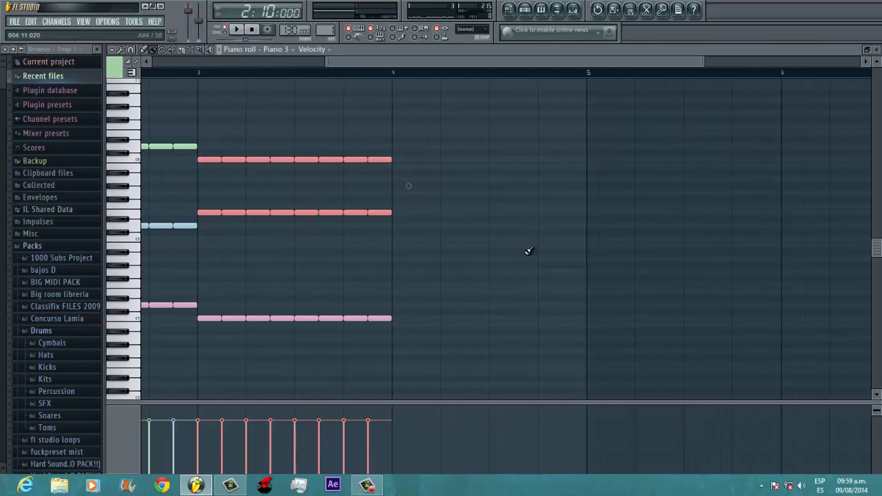
pyautogui.moveTo(290, 159); pyautogui.dragTo(495, 154)
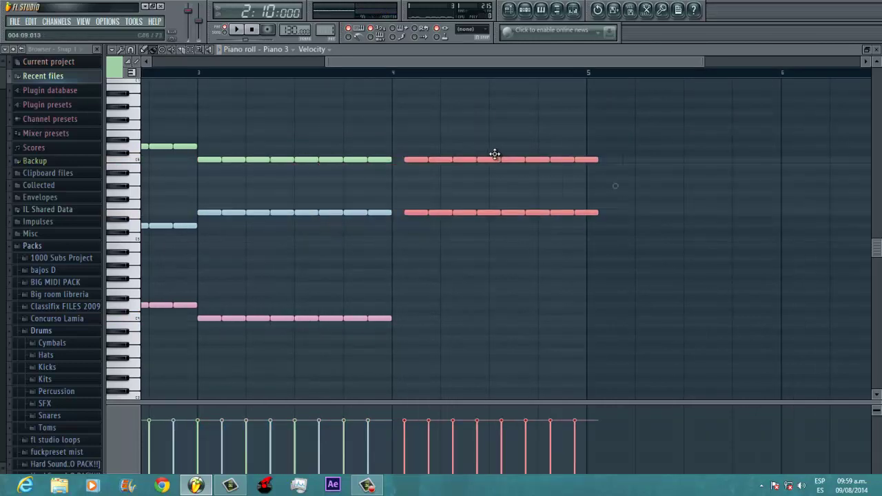
pyautogui.moveTo(609, 170); pyautogui.dragTo(399, 154)
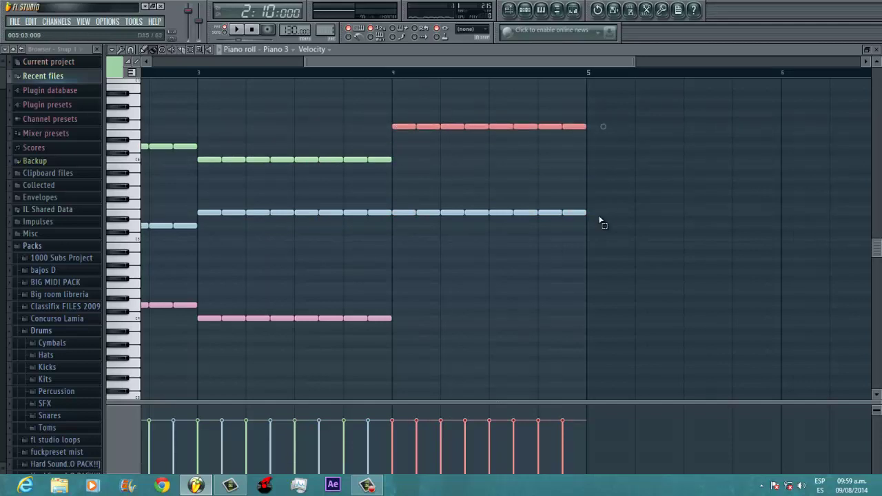
pyautogui.moveTo(407, 212); pyautogui.dragTo(394, 211)
pyautogui.moveTo(422, 310); pyautogui.dragTo(255, 323)
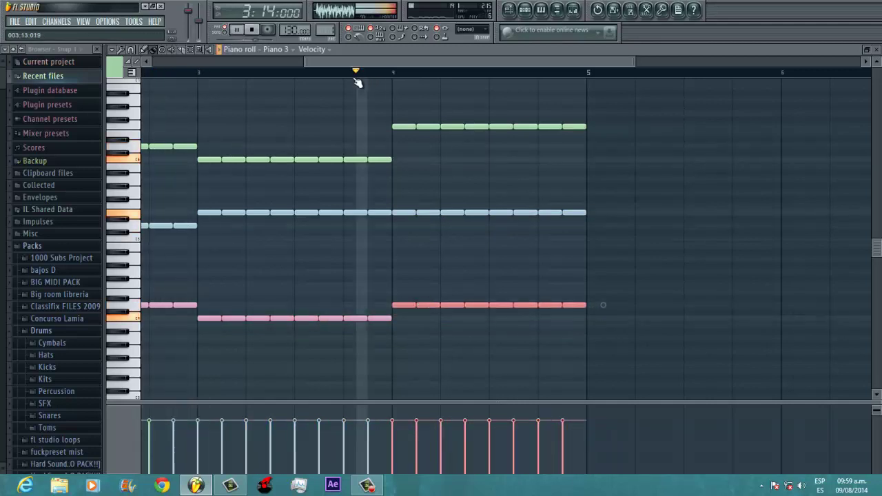
# Raise the bar 4 notes to F#6 for green, F#5 for light-blue and E4 for pink, playing the progression back
pyautogui.press('space')
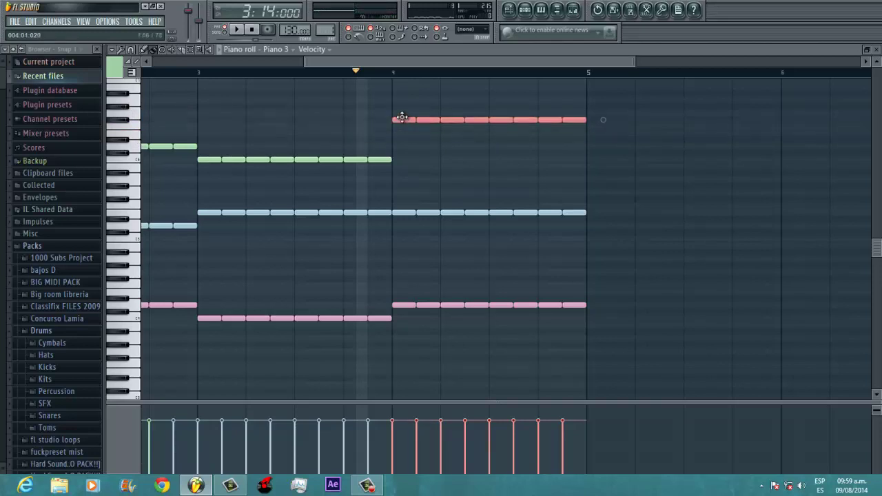
pyautogui.press('space')
pyautogui.press('space')
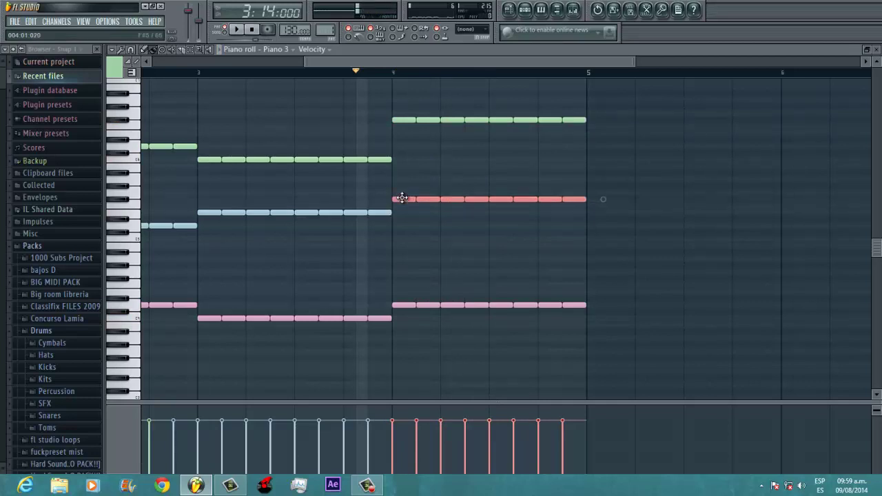
pyautogui.moveTo(435, 295); pyautogui.dragTo(406, 301)
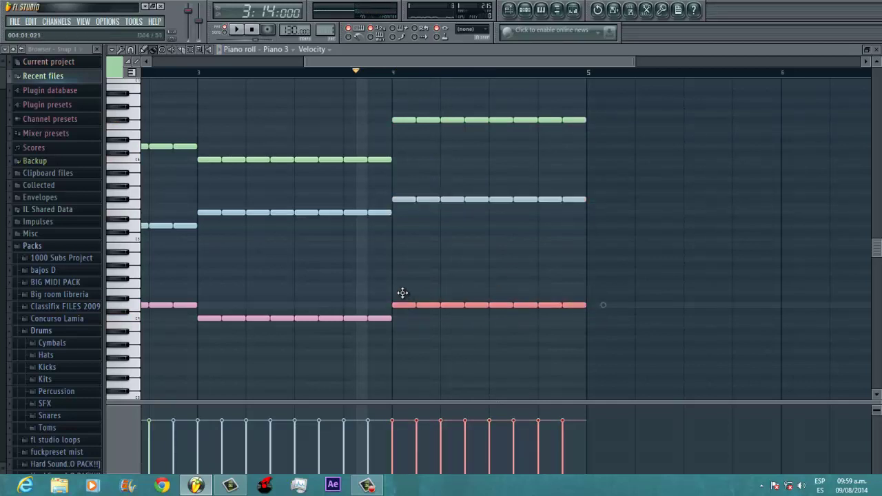
pyautogui.press('space')
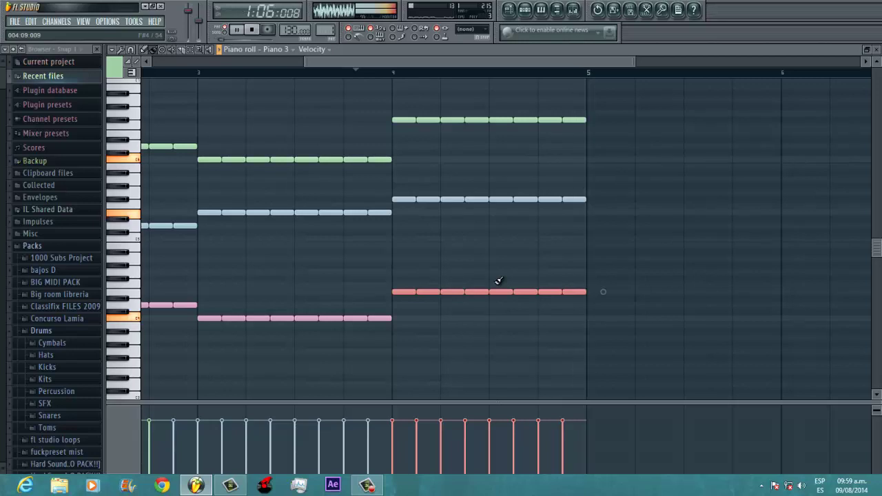
pyautogui.scroll(-2, 499, 281)
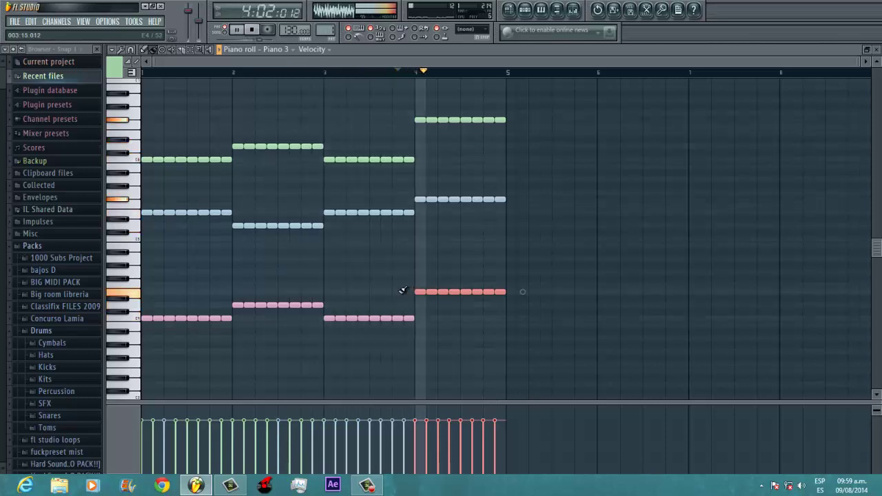
pyautogui.press('space')
# Transpose the whole bar 4 chord down four semitones to D6, D5 and C4 and play it back
pyautogui.moveTo(539, 334); pyautogui.dragTo(420, 119)
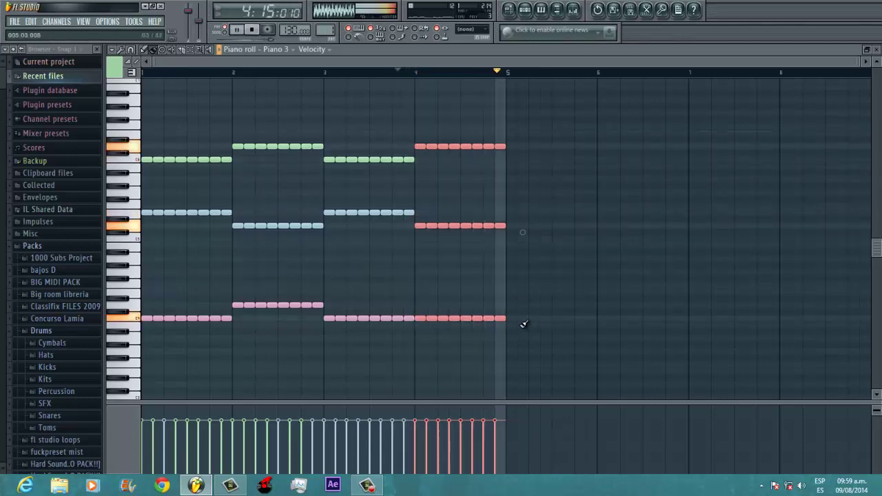
pyautogui.press('space')
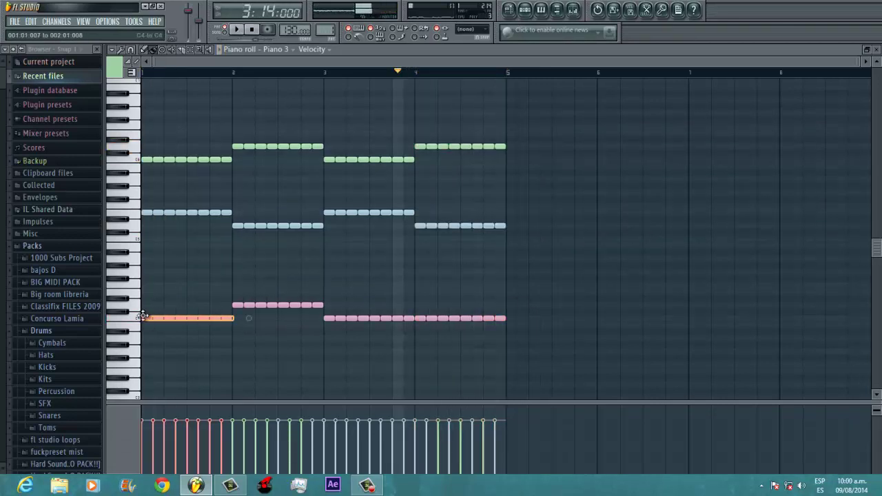
# Try the pink notes of bar 1 on F4 and E4, playing each variation back
pyautogui.press('space')
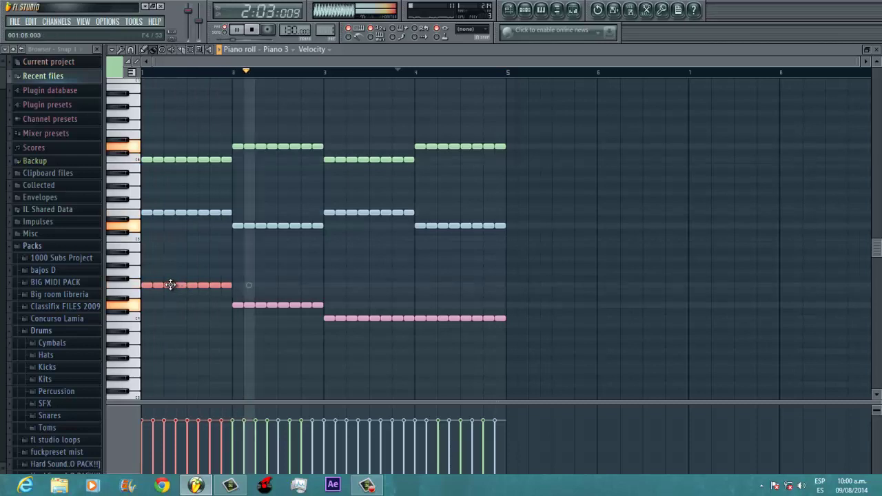
pyautogui.moveTo(175, 286); pyautogui.dragTo(173, 293)
pyautogui.press('space')
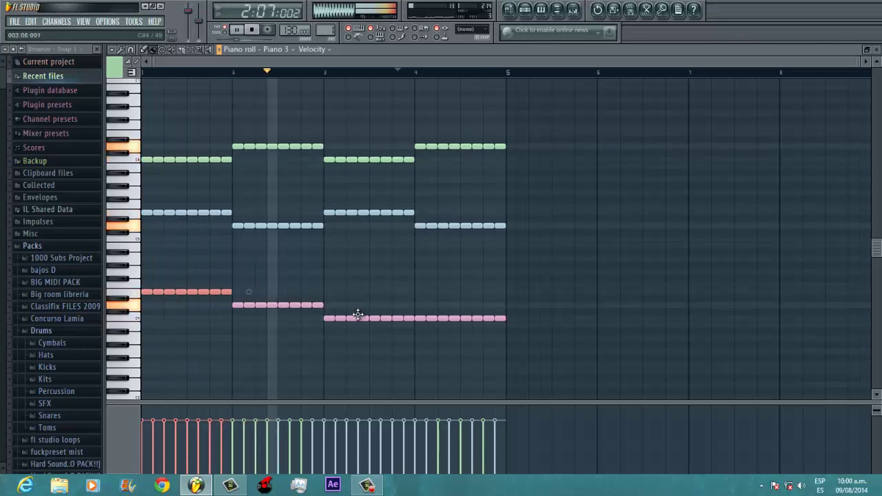
# Set the pink notes to E4 in bar 3 and C4 in bar 1, playing the progression back
pyautogui.press('space')
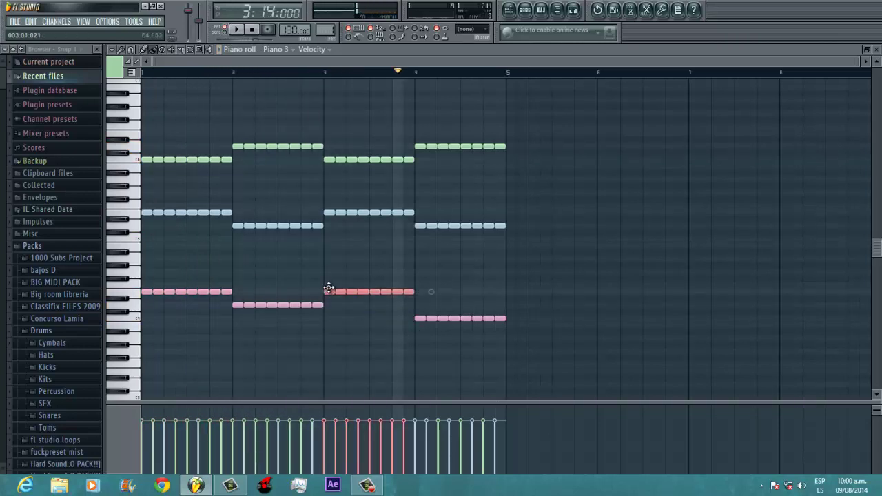
pyautogui.press('space')
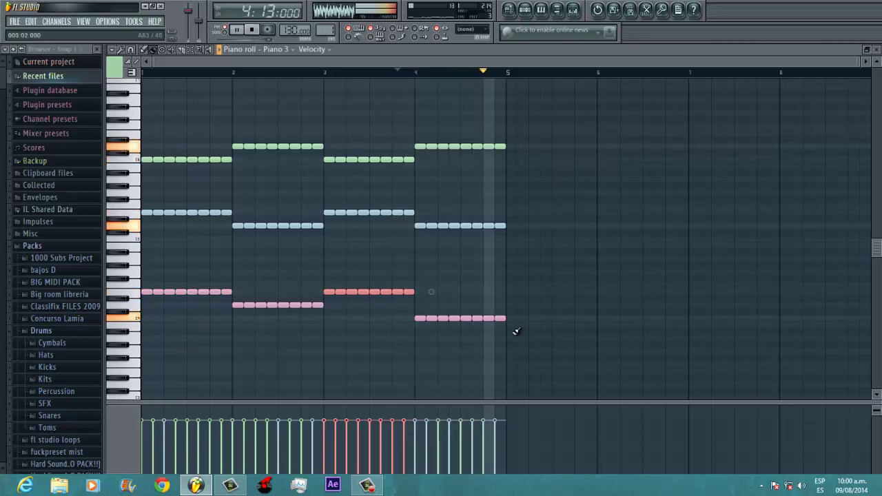
pyautogui.press('space')
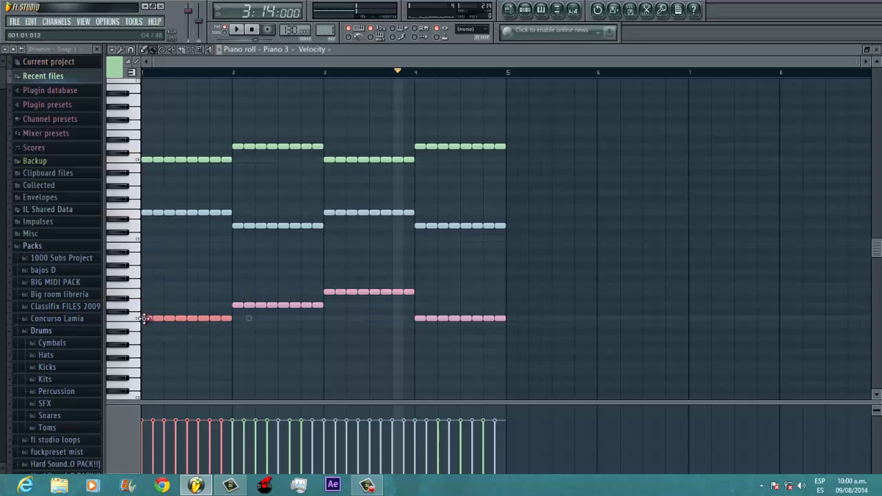
pyautogui.press('space')
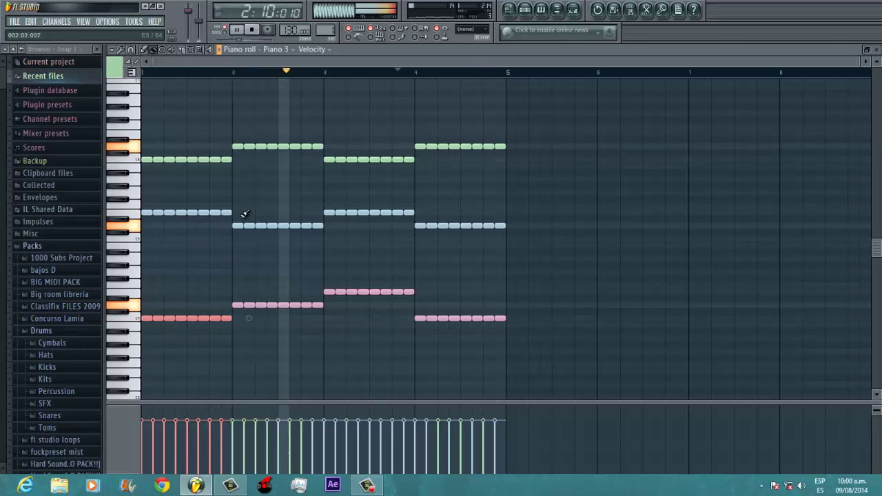
# Try the light-blue notes of bar 1 on C5 and C#5, playing each variation back
pyautogui.press('space')
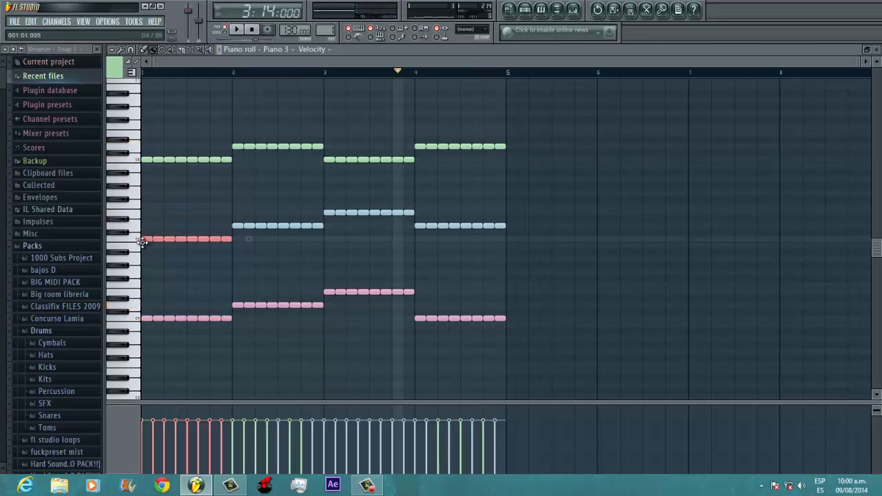
pyautogui.press('space')
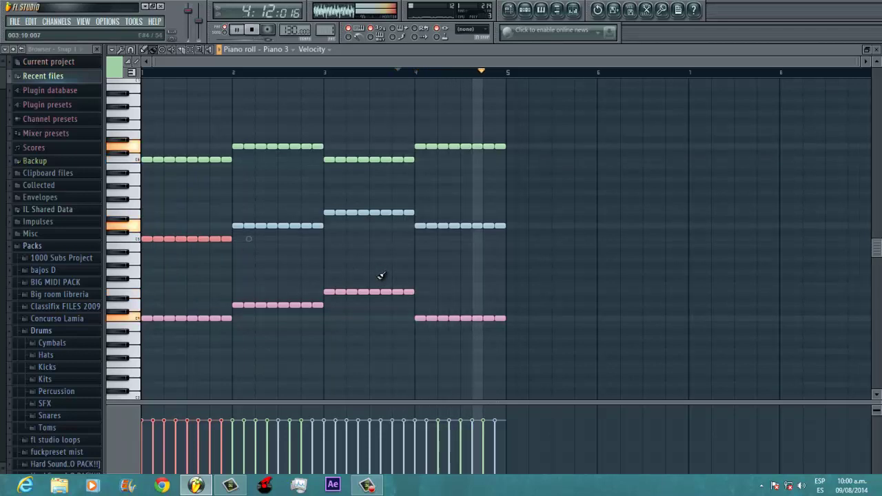
pyautogui.press('space')
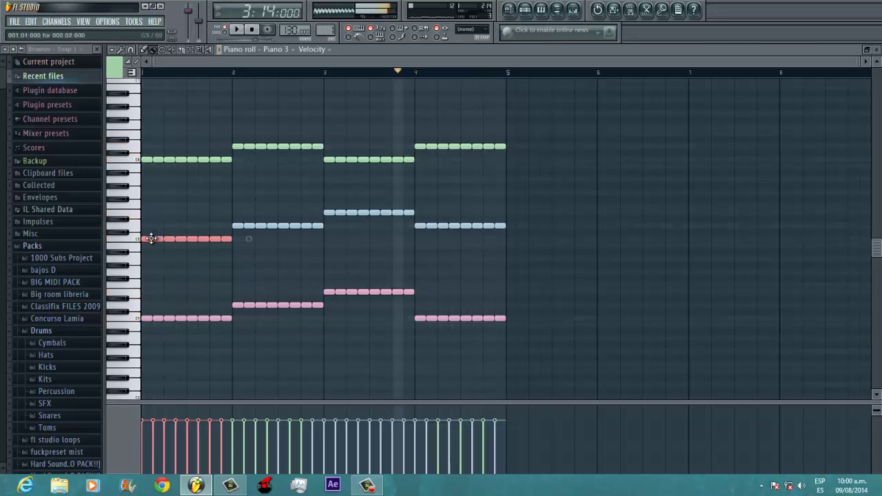
pyautogui.press('space')
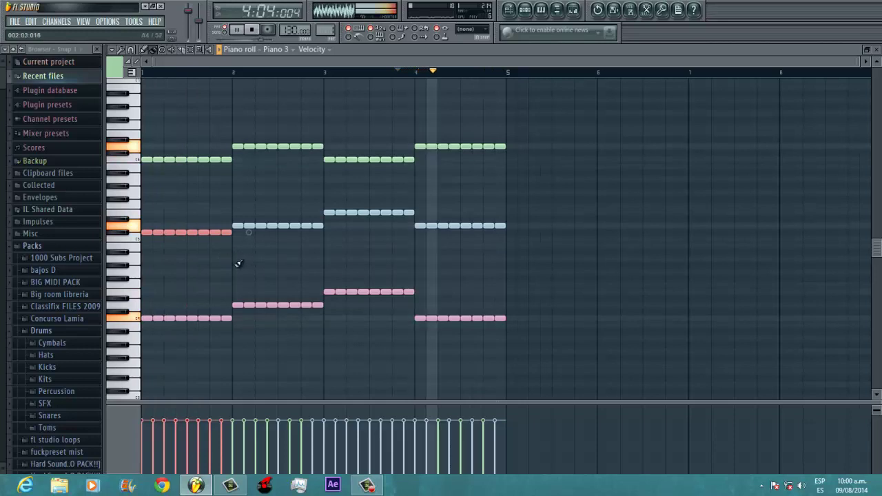
pyautogui.click(125, 71)
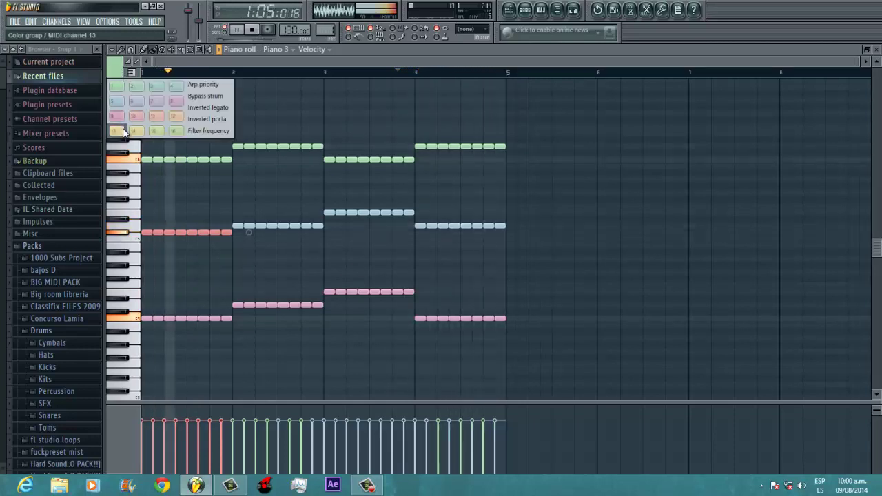
pyautogui.click(212, 235)
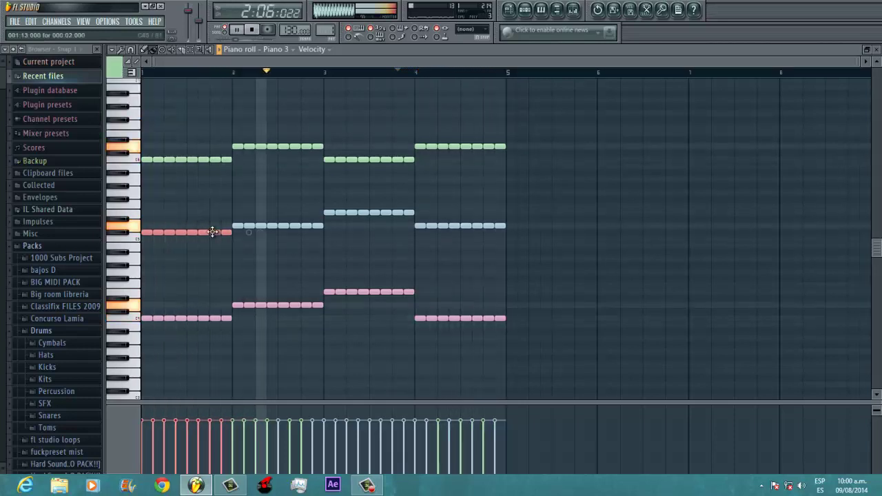
# Try the light-blue notes of bar 1 on B4 and F5, and return them to E5 with playback
pyautogui.press('space')
pyautogui.moveTo(213, 235); pyautogui.dragTo(212, 218)
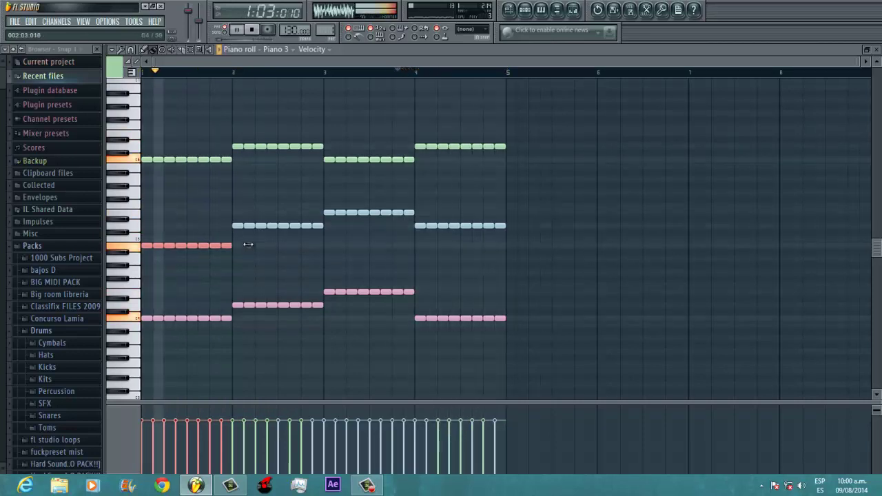
pyautogui.press('space')
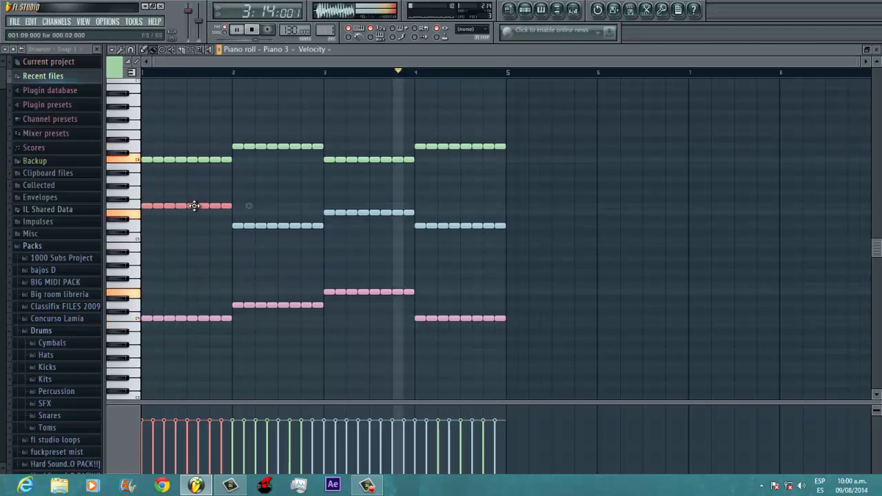
pyautogui.press('space')
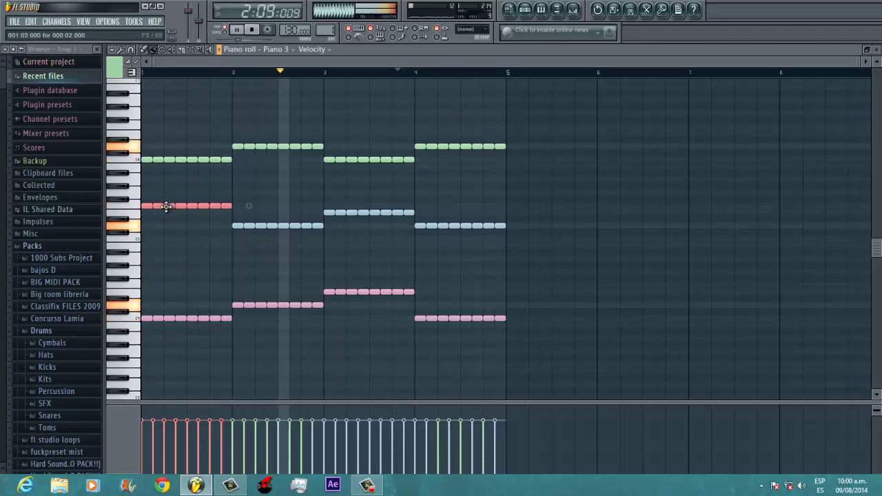
pyautogui.press('space')
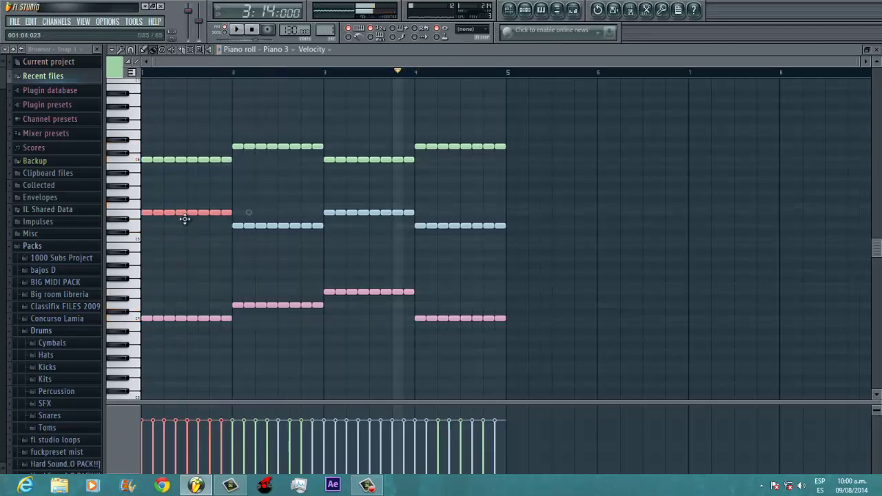
pyautogui.press('space')
# Set the light-blue notes to F5 in bar 2, F#5 in bar 3, and G5 and F#5 in the two halves of bar 4, playing back
pyautogui.press('space')
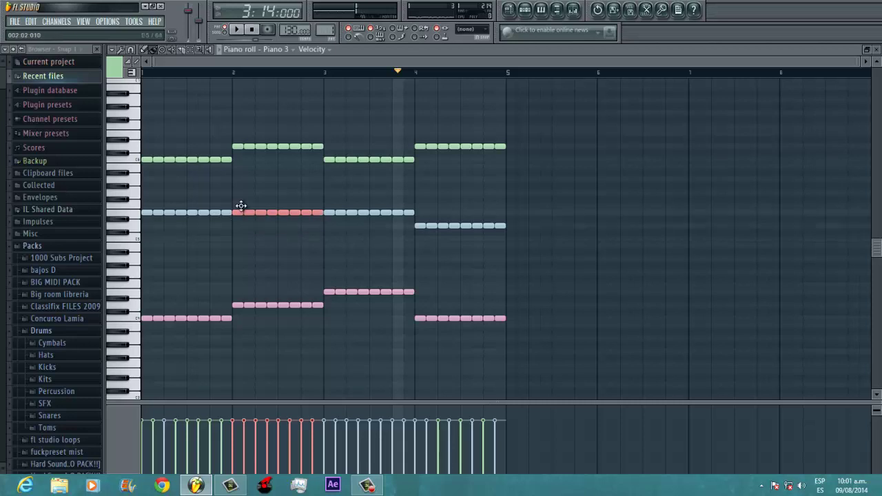
pyautogui.press('space')
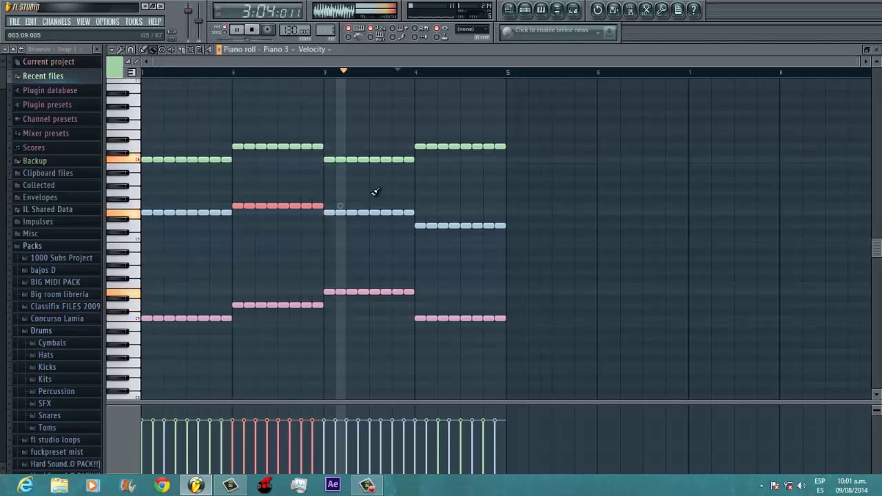
pyautogui.press('space')
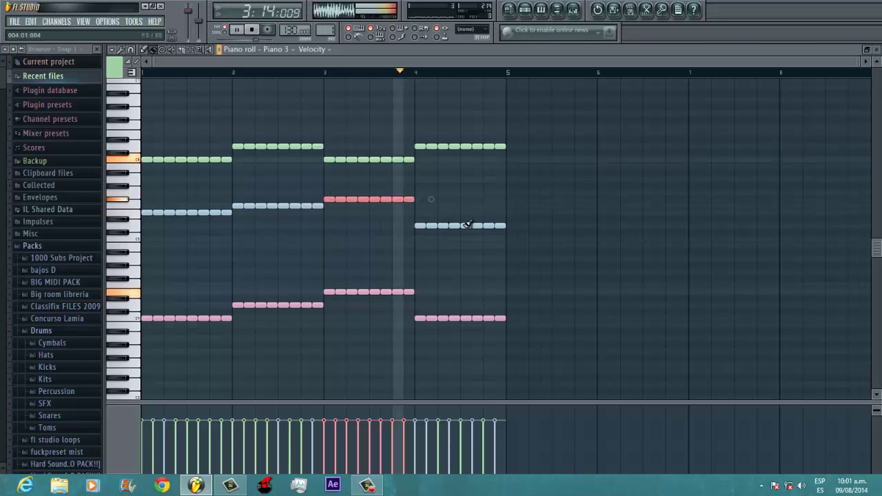
pyautogui.press('space')
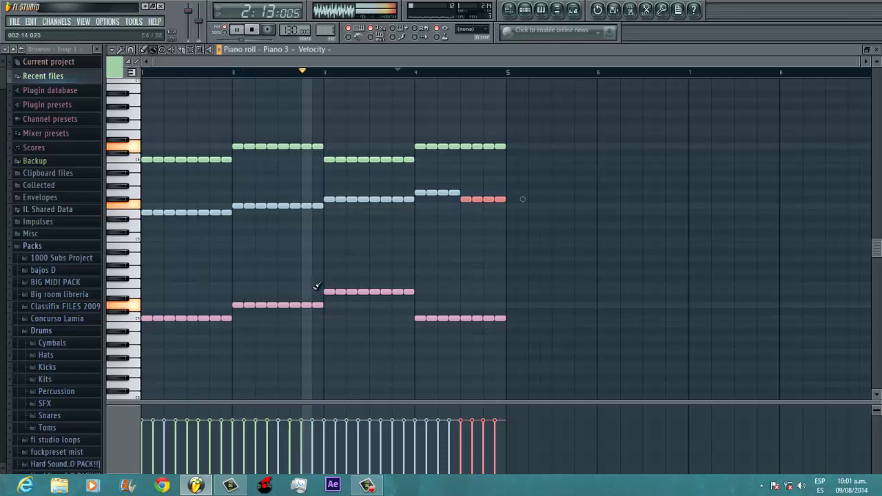
# Set the light-blue notes of bar 3 to F5 in the first half and G5 in the second, playing from the end of bar 2
pyautogui.press('space')
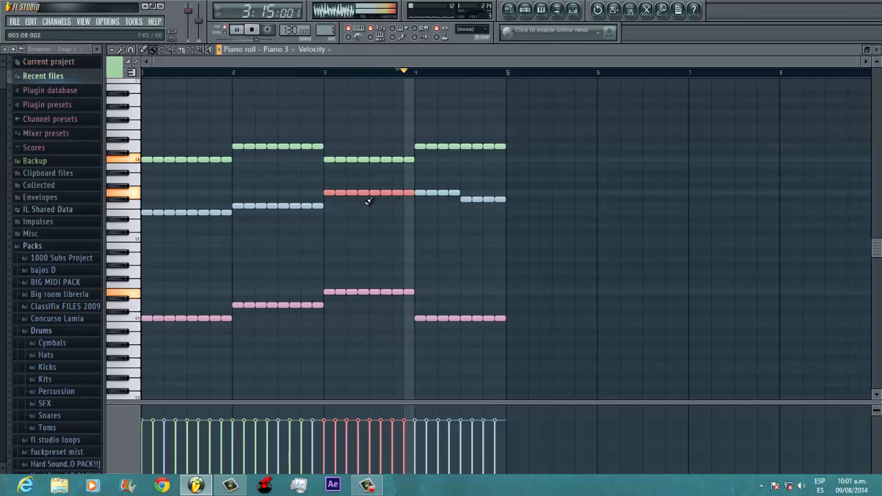
pyautogui.press('space')
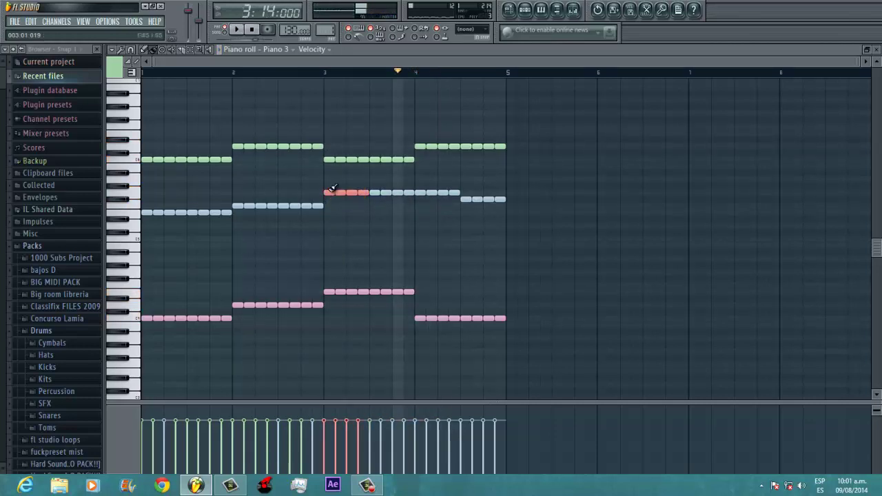
pyautogui.click(302, 72)
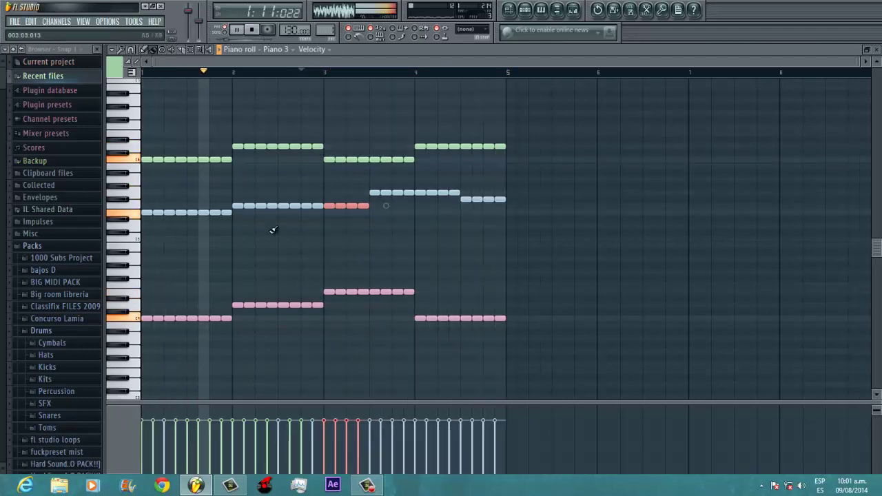
pyautogui.press('space')
pyautogui.click(148, 286)
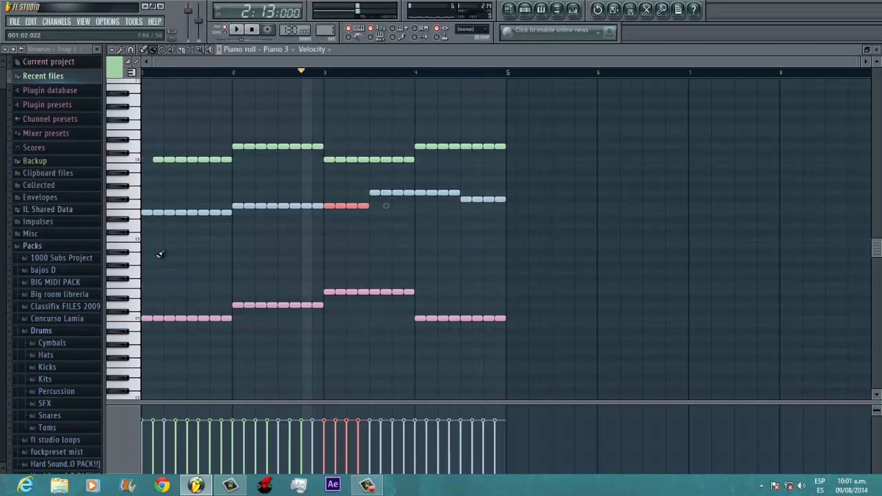
pyautogui.hotkey('ctrl', 'z')
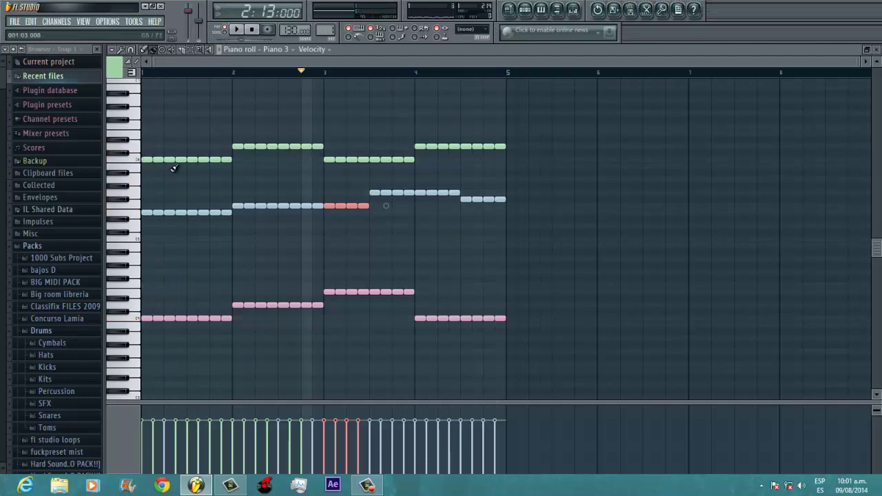
# Choose the light-orange note color, place F4, G4 and A4 in a row at the start of bar 1, and play from the beginning
pyautogui.click(121, 75)
pyautogui.click(119, 130)
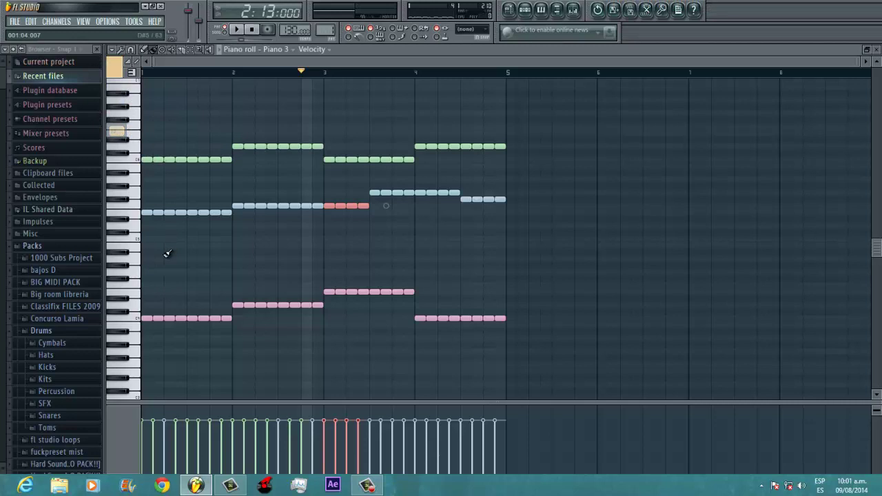
pyautogui.click(144, 285)
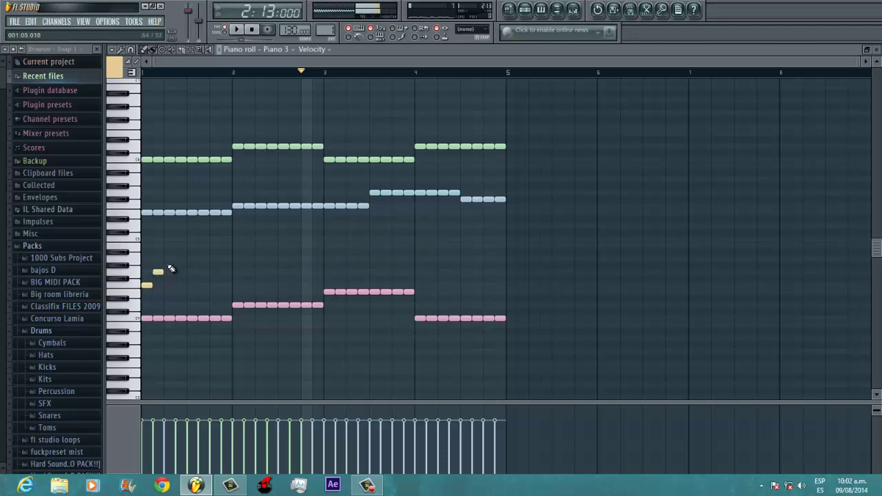
pyautogui.click(169, 259)
pyautogui.press('space')
pyautogui.press('space')
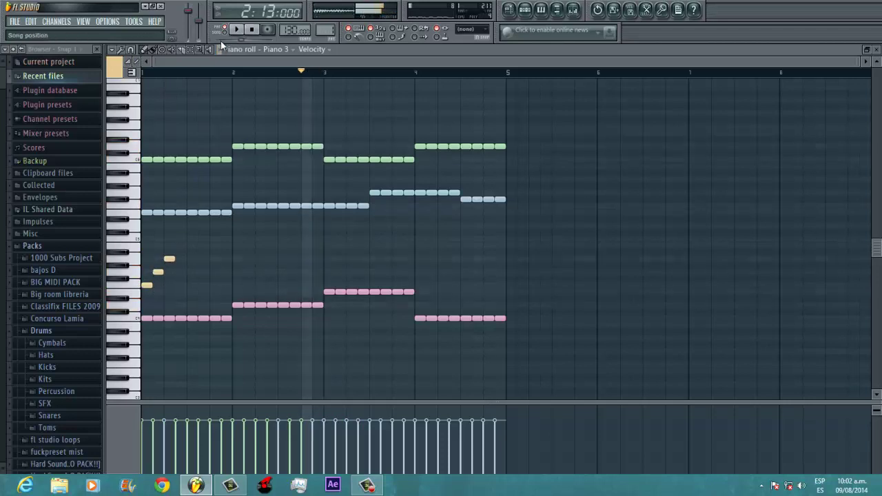
pyautogui.moveTo(243, 42); pyautogui.dragTo(194, 43)
pyautogui.press('space')
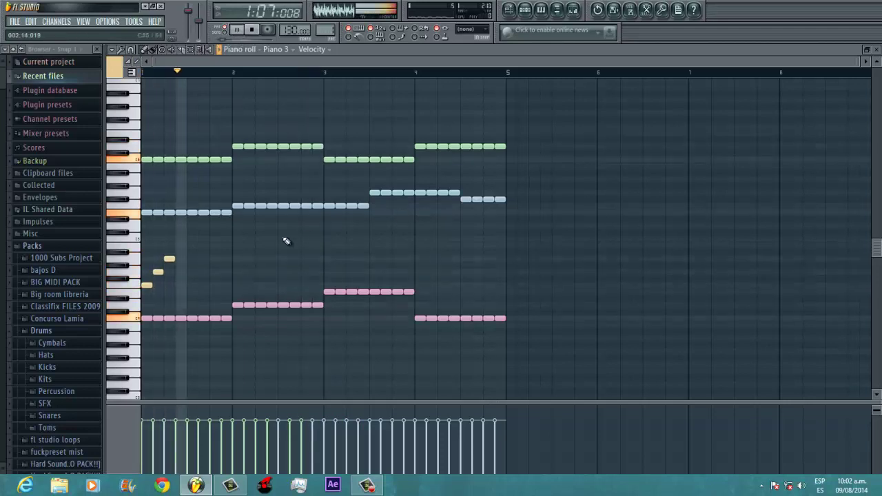
pyautogui.press('space')
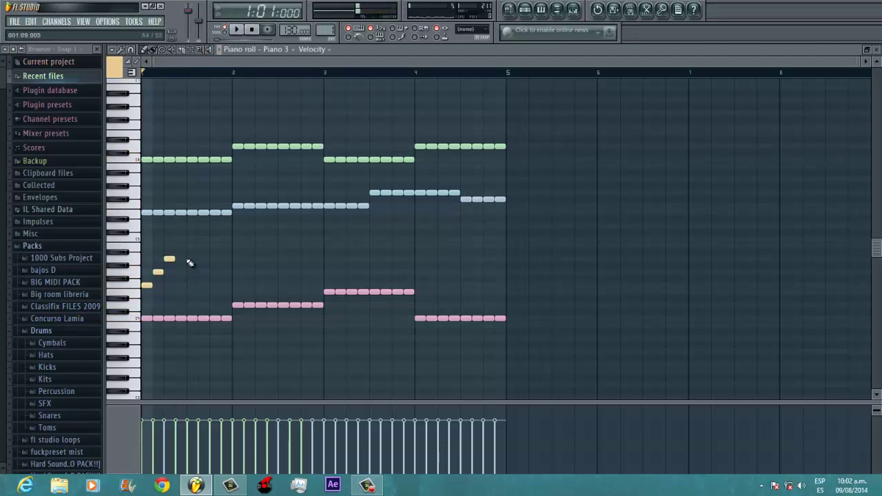
# Add two more spaced light-orange A4 notes in the second half of bar 1 and play it back
pyautogui.click(192, 260)
pyautogui.press('space')
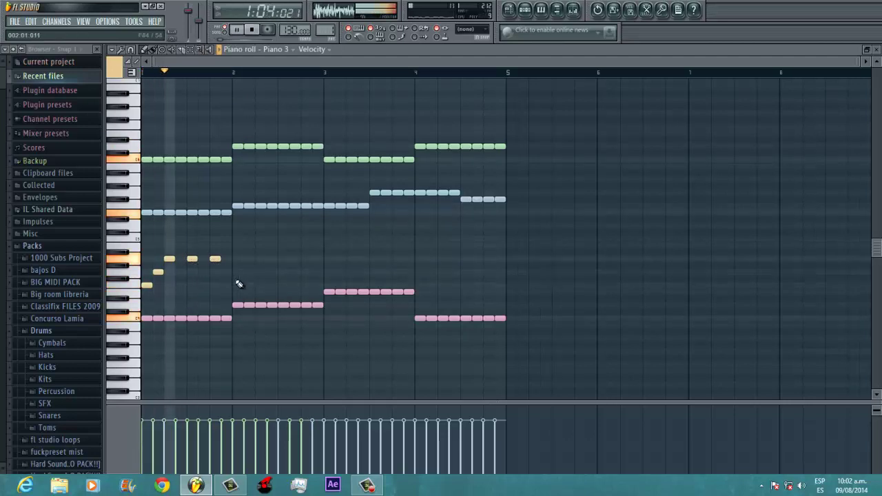
pyautogui.press('space')
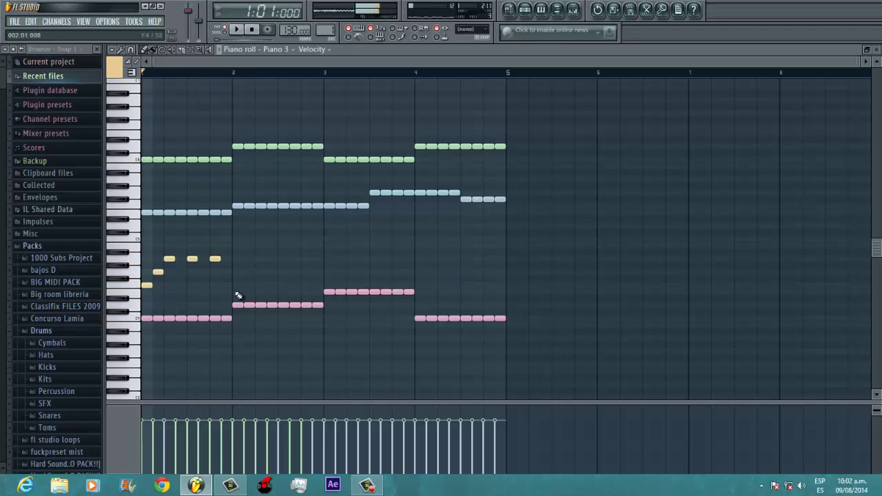
# Place light-orange notes in bar 2 on E4 and F4, followed by three spaced G4 notes, and play back
pyautogui.click(257, 273)
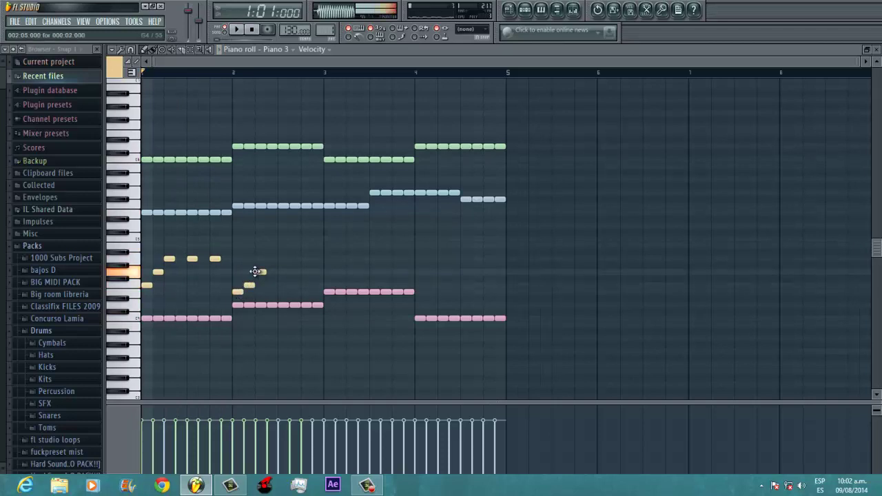
pyautogui.click(281, 272)
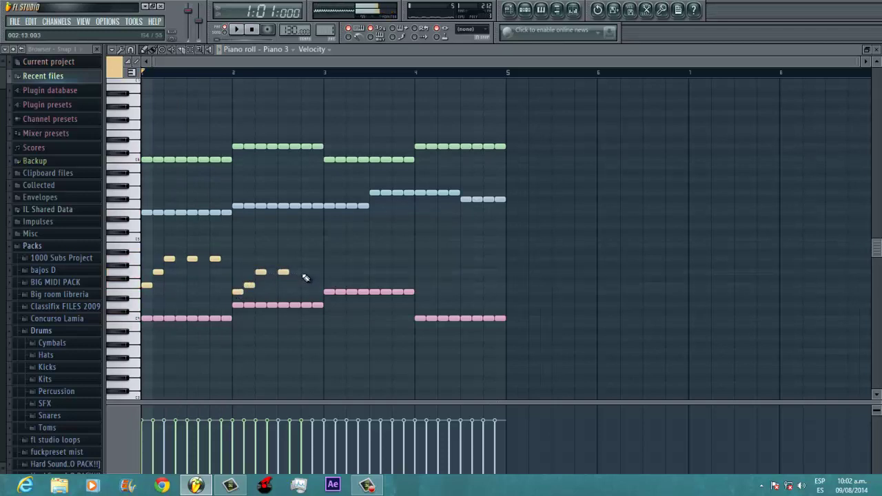
pyautogui.click(305, 273)
pyautogui.press('space')
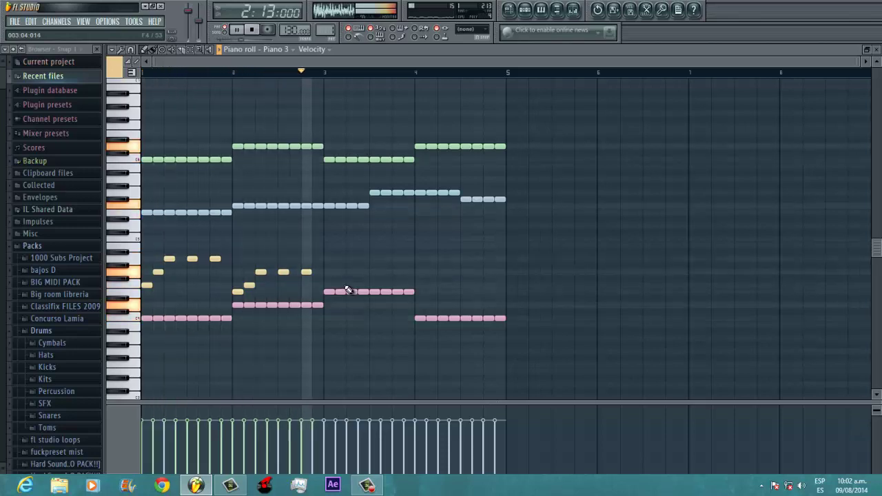
pyautogui.press('space')
# Place light-orange notes in bar 3 on G#4 and A#4, followed by three spaced C5 notes, and play back
pyautogui.click(330, 264)
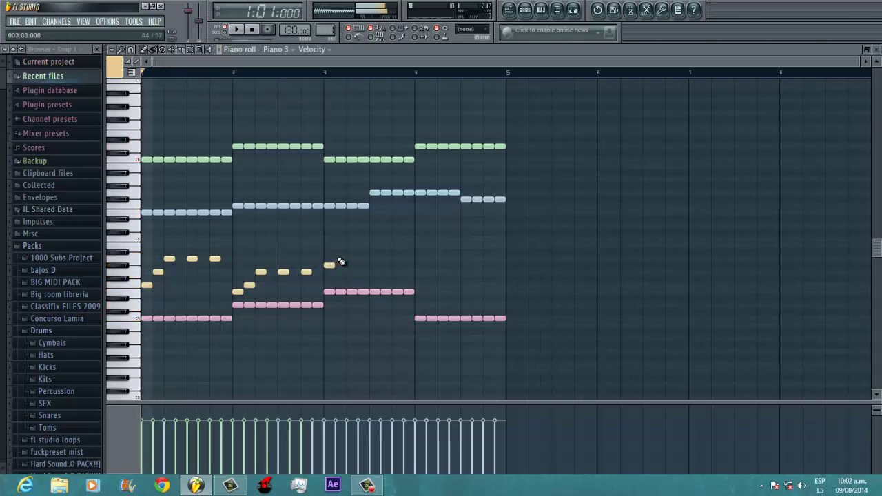
pyautogui.click(344, 253)
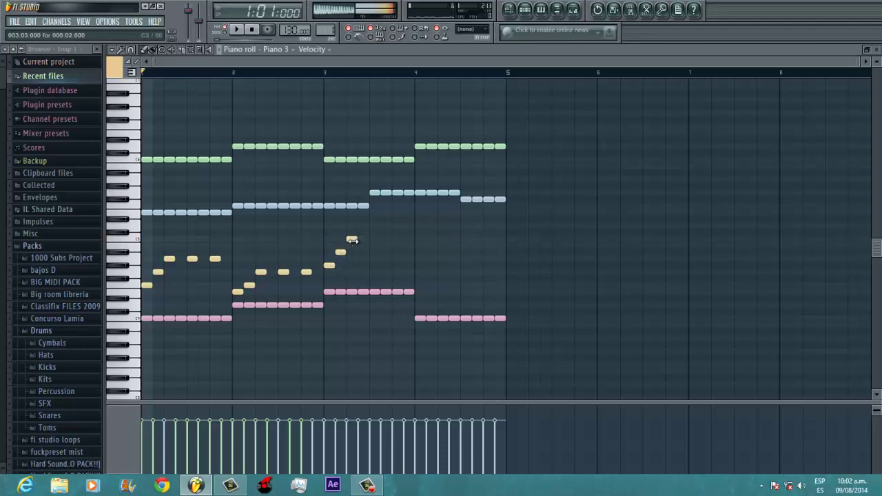
pyautogui.click(399, 241)
pyautogui.press('space')
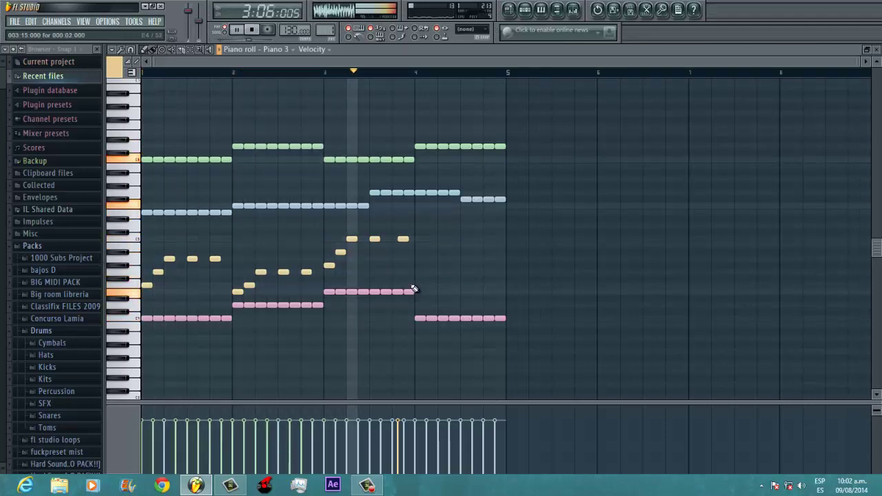
pyautogui.press('space')
# Lower the light-orange notes of bar 3 to F4, G4, A4, A#4 and A#4, and play the result
pyautogui.moveTo(328, 268); pyautogui.dragTo(332, 286)
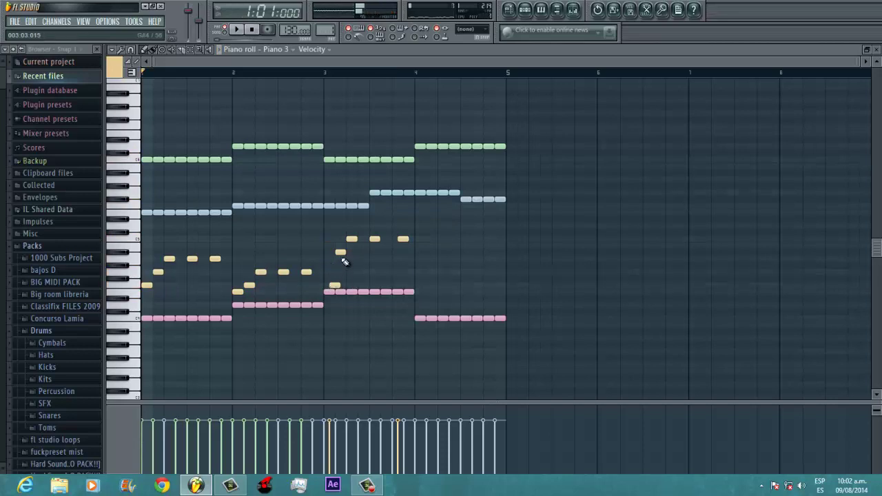
pyautogui.moveTo(341, 254)
pyautogui.mouseDown()
pyautogui.moveTo(341, 274)
pyautogui.moveTo(350, 265)
pyautogui.mouseUp()
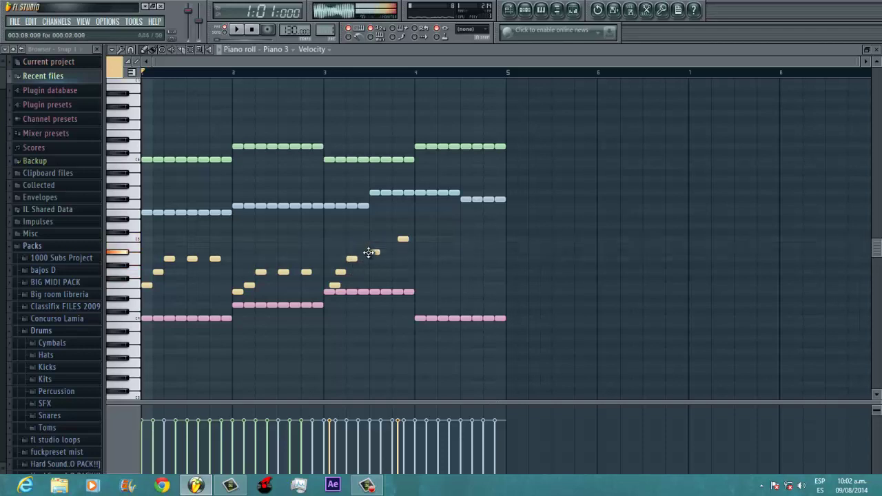
pyautogui.press('space')
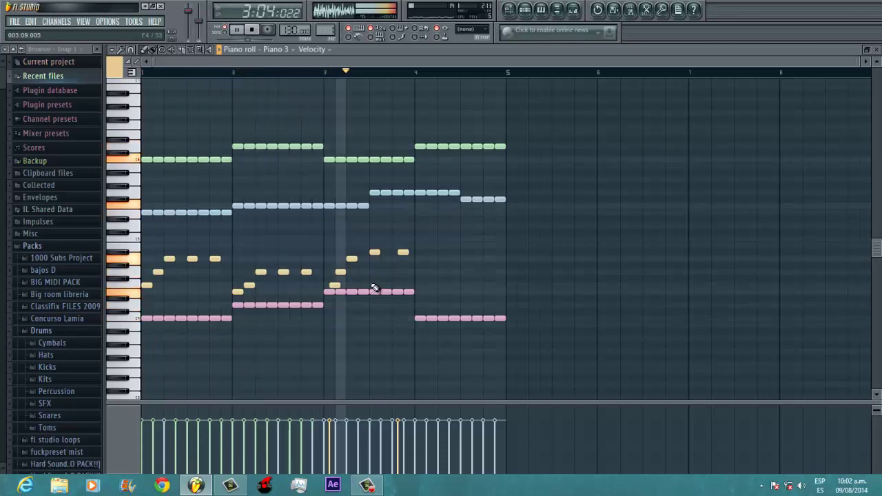
pyautogui.press('space')
# Align the first light-orange note of bar 3 with the bar start and shift its last one slightly earlier, playing from late bar 2
pyautogui.scroll(2, 338, 286)
pyautogui.moveTo(338, 286); pyautogui.dragTo(325, 286)
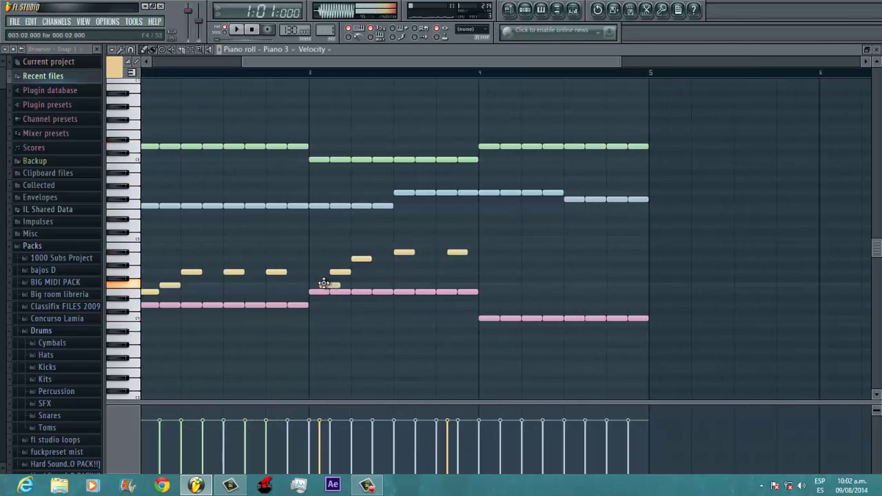
pyautogui.press('space')
pyautogui.click(255, 74)
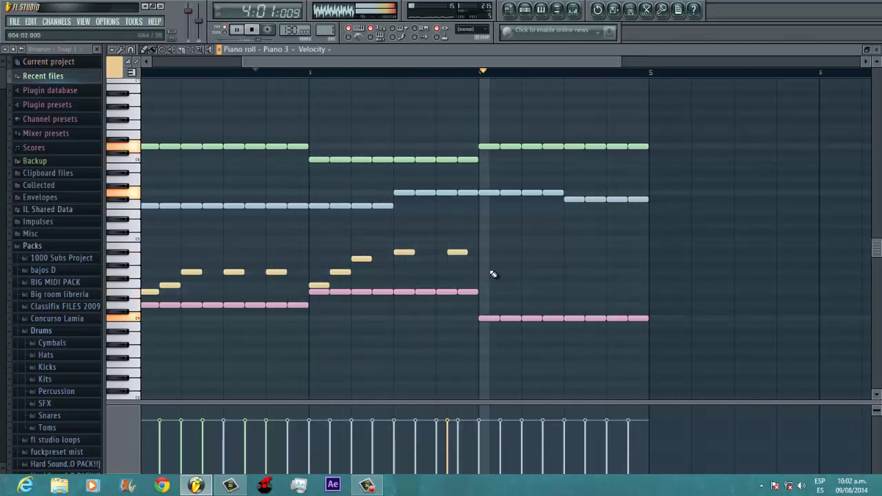
pyautogui.press('space')
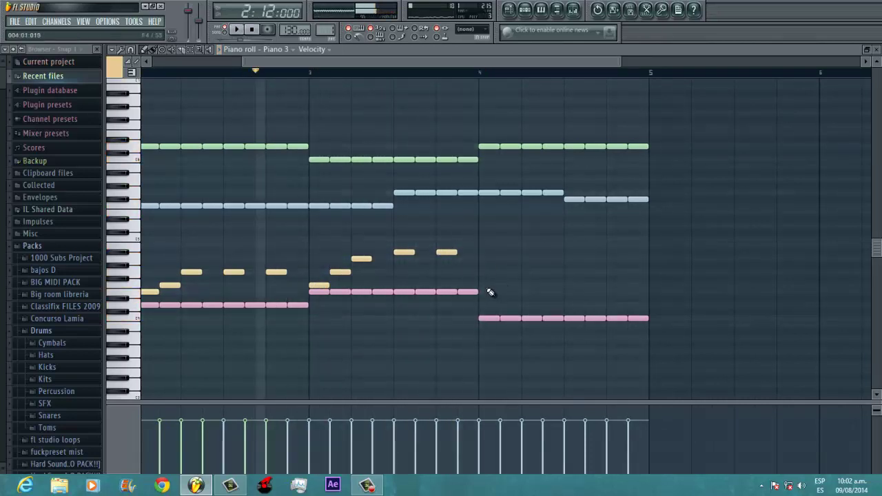
# Place light-orange D4, E4, three spaced G4 and A4 in bar 4, add a closing G4 to bar 3, and play back
pyautogui.moveTo(489, 305); pyautogui.dragTo(489, 305)
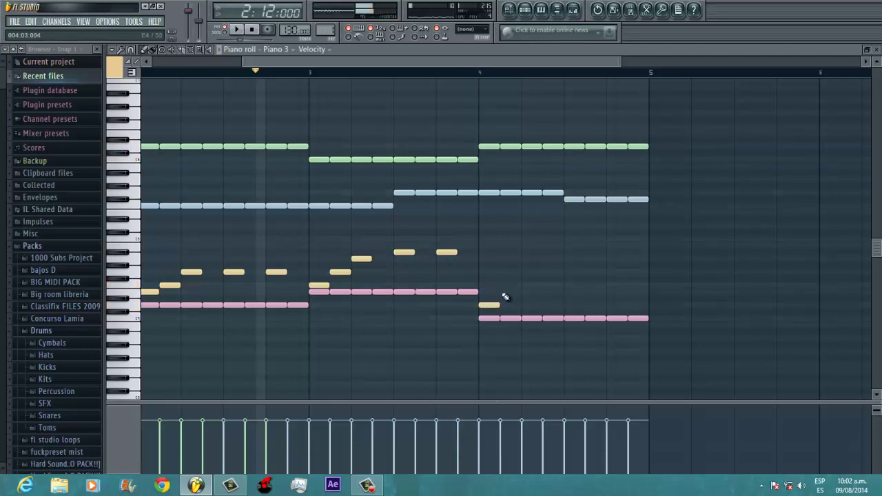
pyautogui.click(576, 273)
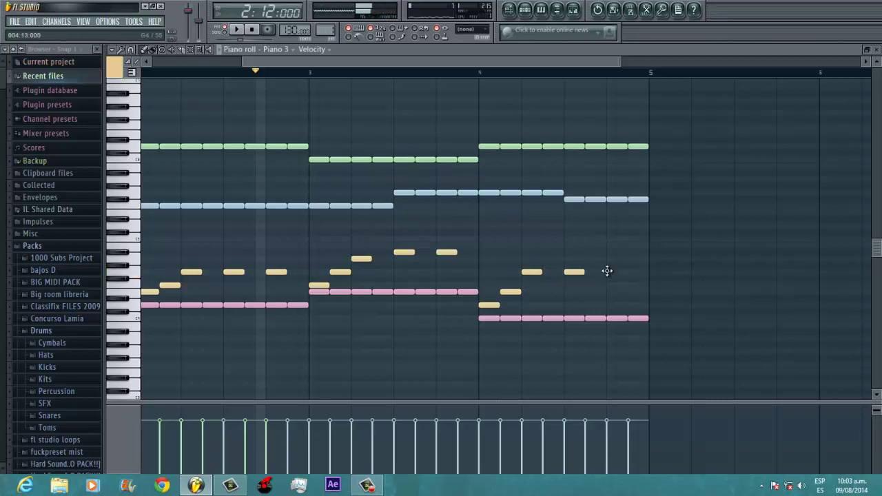
pyautogui.press('space')
pyautogui.scroll(-2, 641, 297)
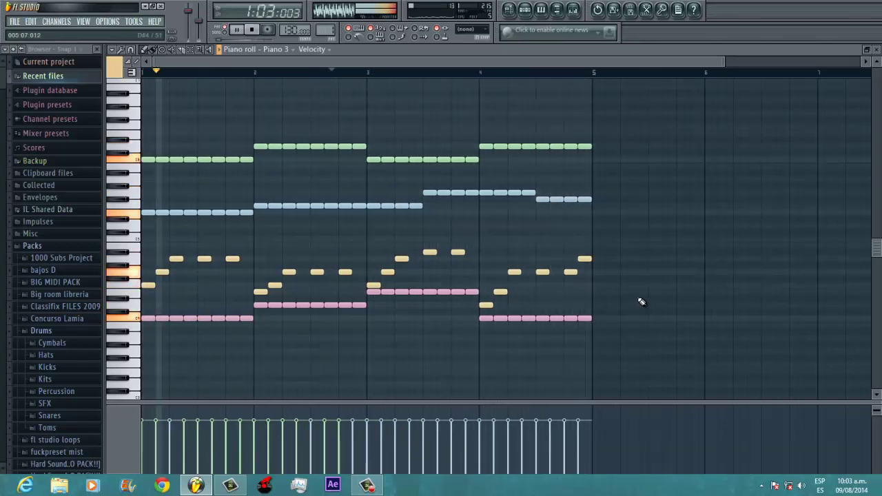
pyautogui.click(473, 273)
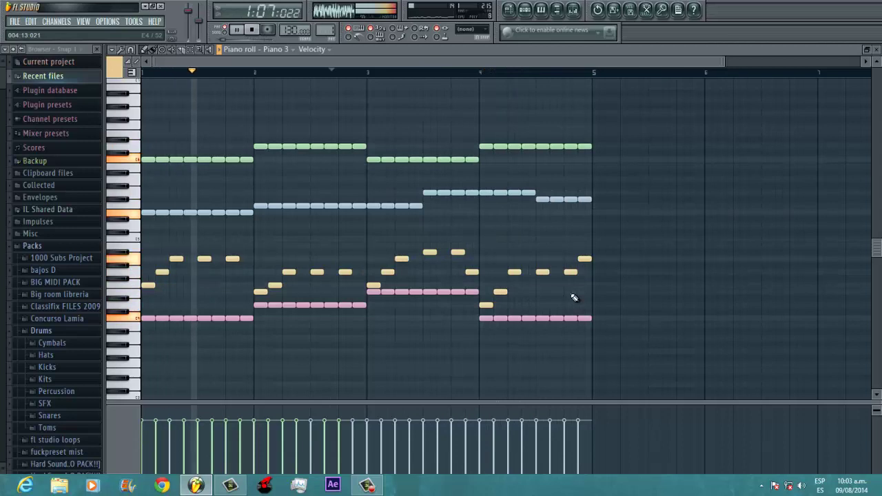
pyautogui.press('space')
# Reopen the Piano 3 piano roll from the step sequencer and delete the light-orange notes of bars 1 and 2
pyautogui.moveTo(673, 319); pyautogui.dragTo(145, 244)
pyautogui.click(509, 10)
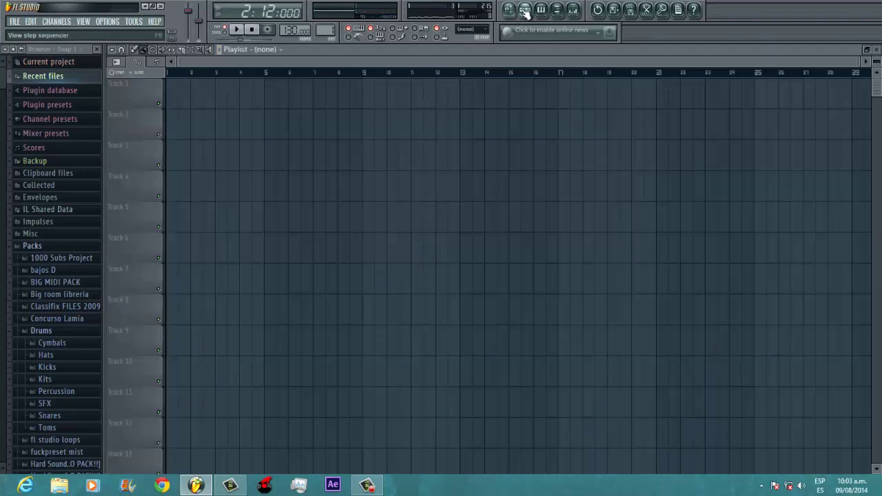
pyautogui.click(524, 10)
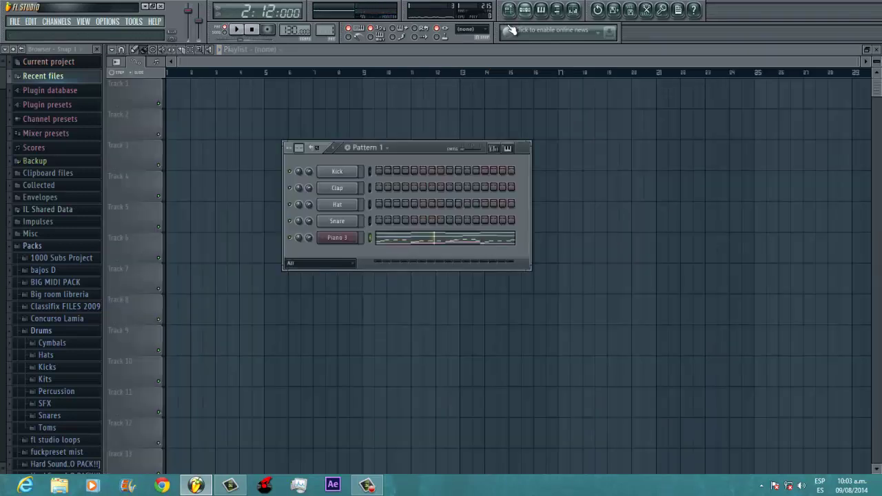
pyautogui.click(408, 242)
pyautogui.keyDown('ctrl'); pyautogui.scroll(-5, 419, 258); pyautogui.keyUp('ctrl')
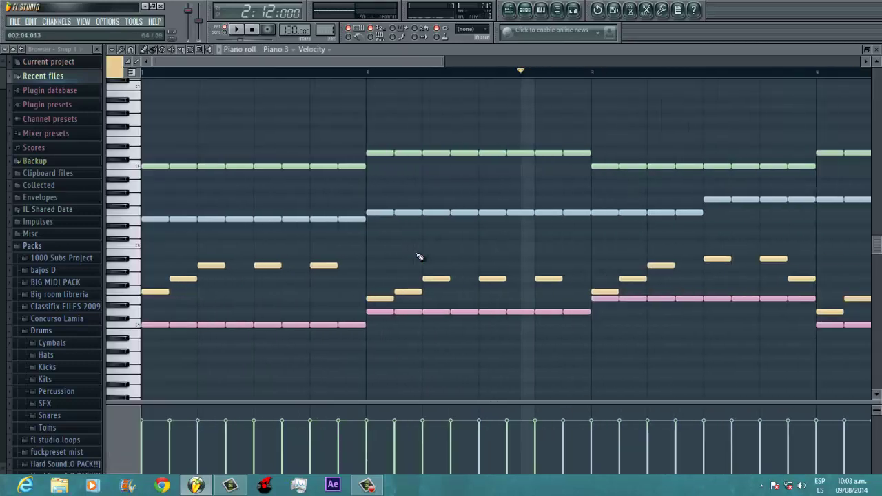
pyautogui.moveTo(767, 324); pyautogui.dragTo(116, 239)
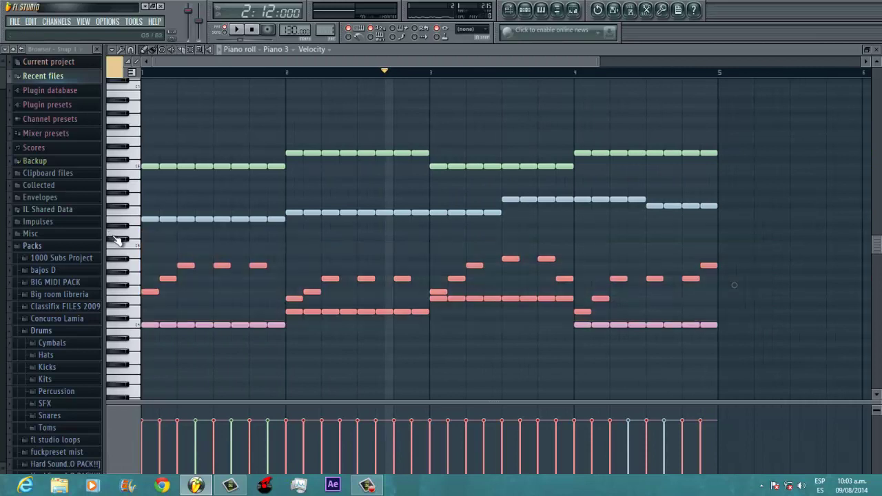
pyautogui.click(147, 255)
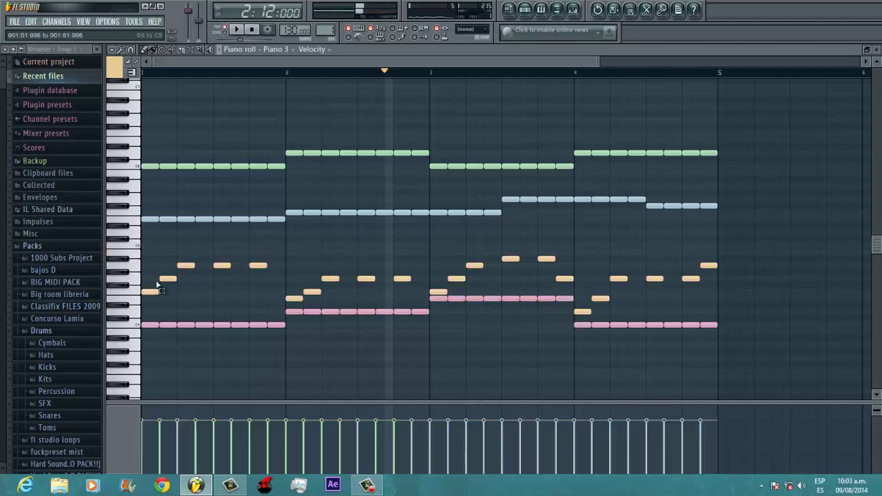
pyautogui.moveTo(143, 244); pyautogui.dragTo(423, 303)
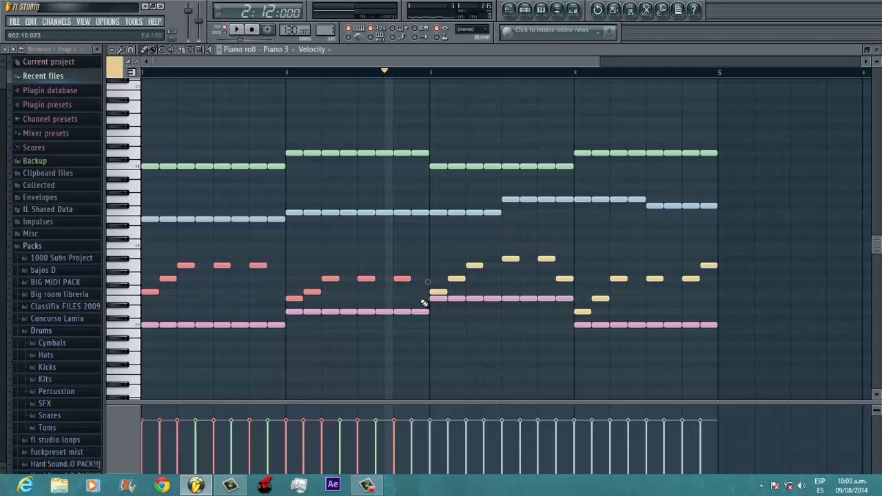
pyautogui.press('Delete')
# Return to the step sequencer and delete the Kick and Clap channels
pyautogui.click(510, 10)
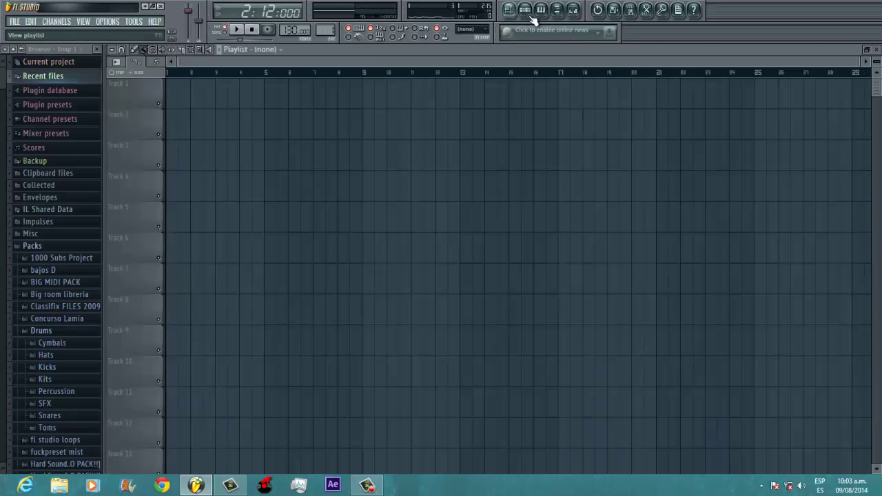
pyautogui.click(526, 11)
pyautogui.rightClick(349, 176)
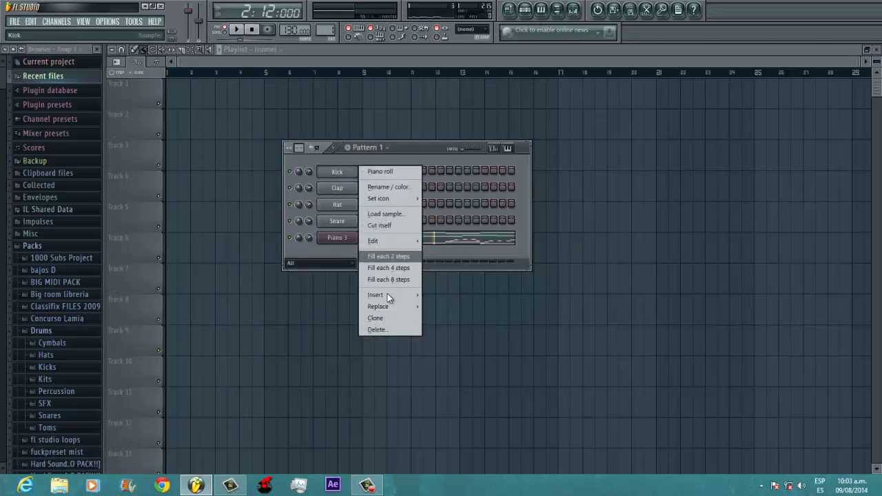
pyautogui.click(388, 333)
pyautogui.click(478, 274)
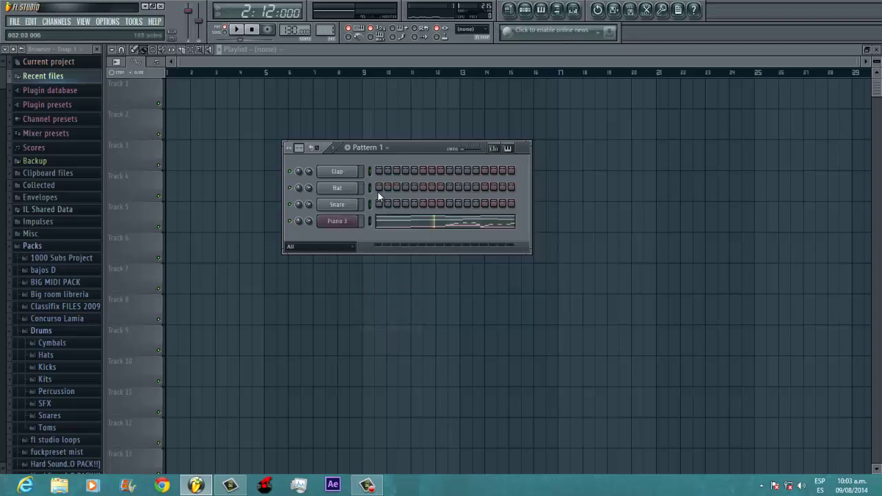
pyautogui.rightClick(349, 174)
pyautogui.click(385, 330)
pyautogui.click(492, 275)
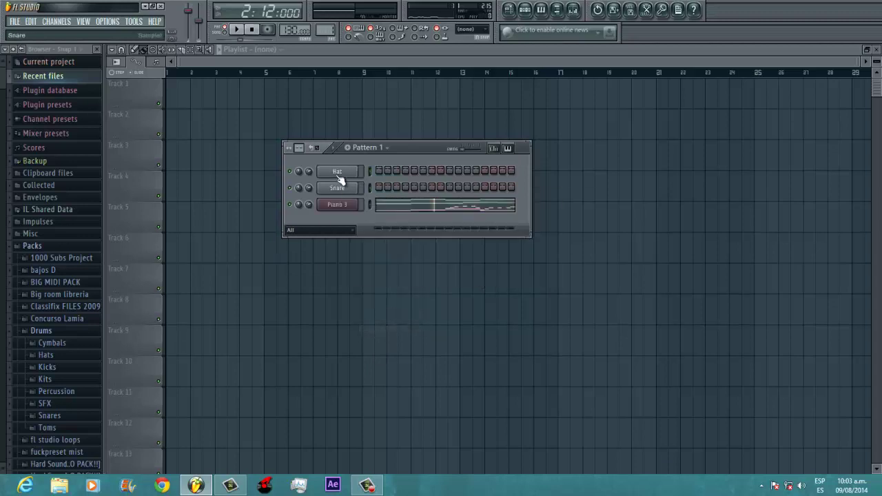
# Delete the Hat and Snare channels from the step sequencer
pyautogui.rightClick(340, 178)
pyautogui.click(403, 328)
pyautogui.click(493, 272)
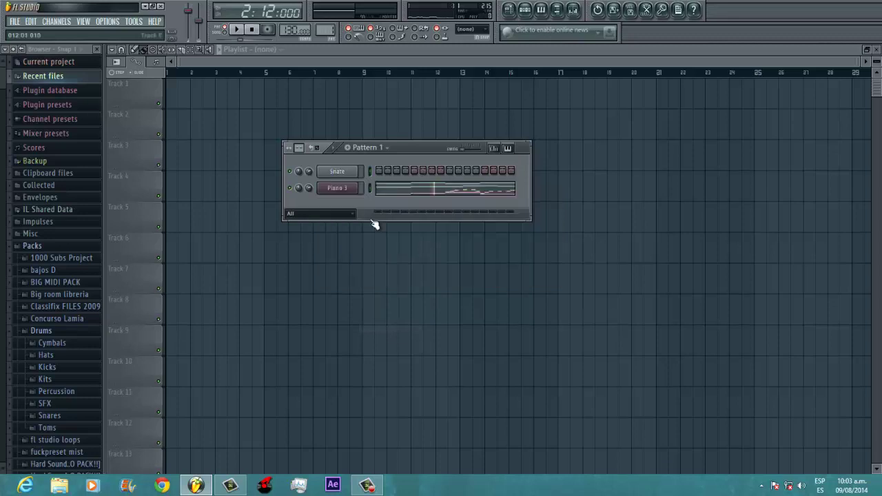
pyautogui.rightClick(334, 172)
pyautogui.click(394, 329)
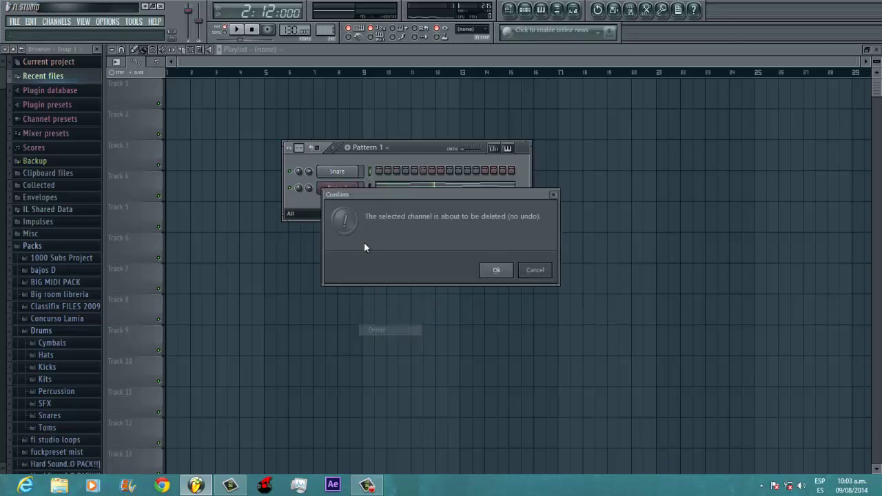
pyautogui.click(497, 271)
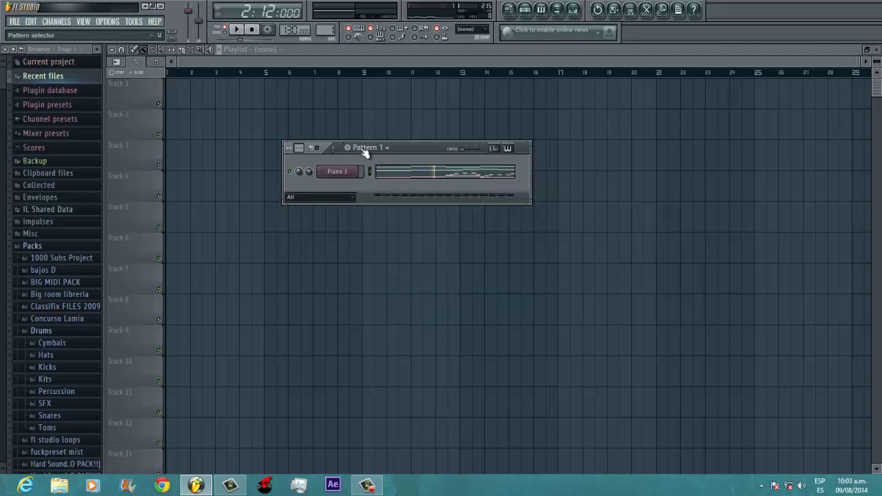
# Switch to empty pattern 2 and name it piano 2
pyautogui.scroll(-1, 365, 153)
pyautogui.scroll(1, 364, 153)
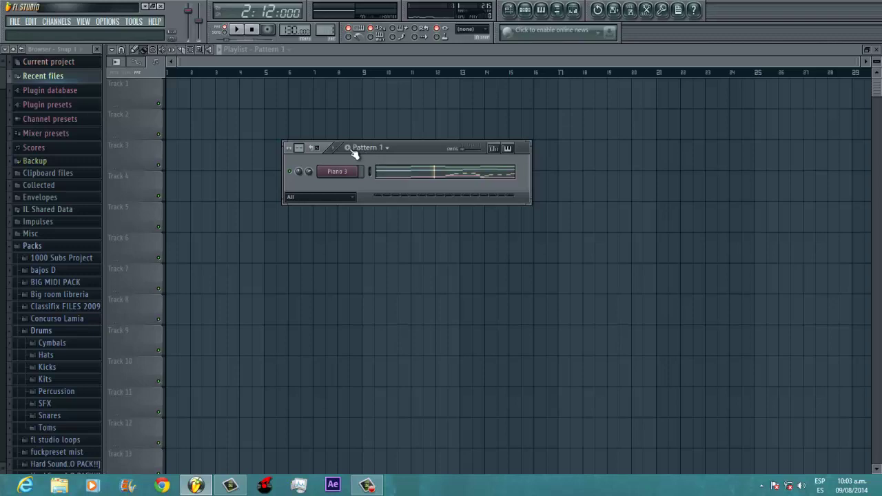
pyautogui.click(353, 149)
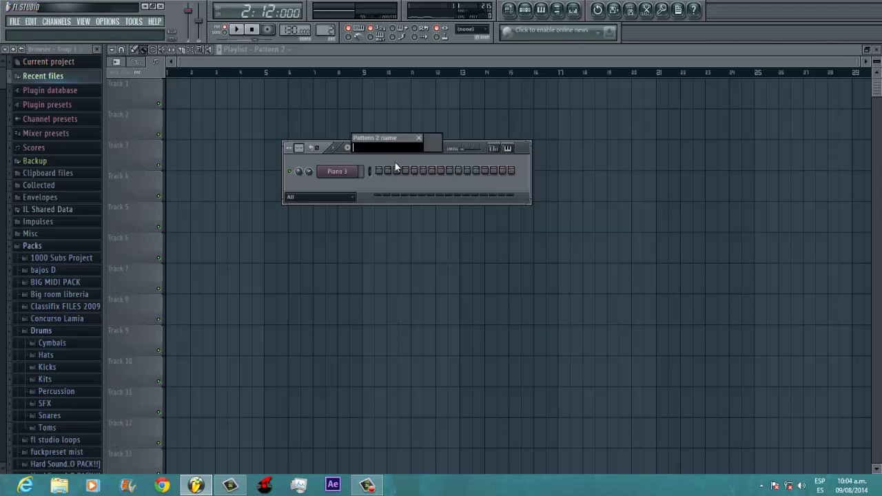
pyautogui.write('piano 2')
pyautogui.press('Return')
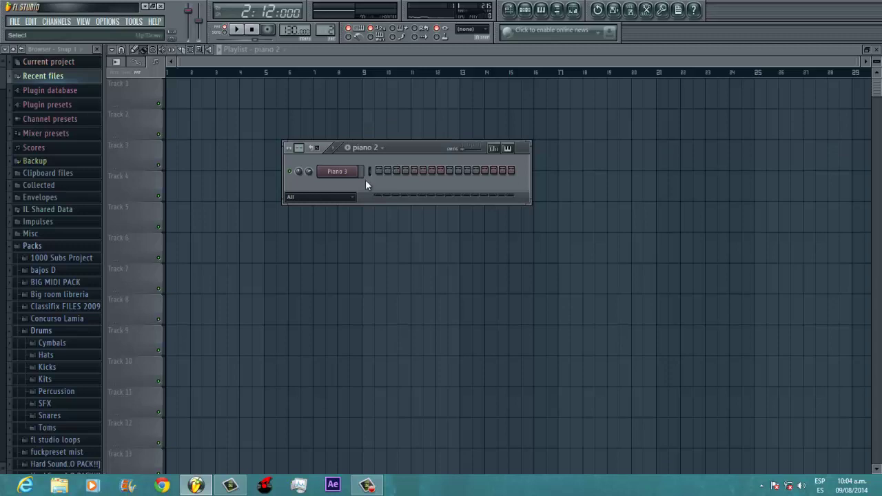
# Add a Harmor channel and move its plugin window higher on the screen
pyautogui.click(59, 26)
pyautogui.moveTo(62, 32)
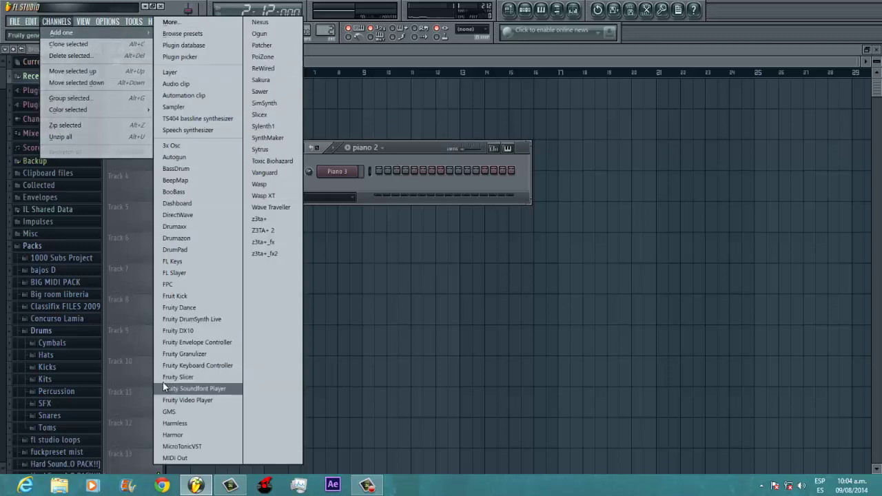
pyautogui.click(180, 437)
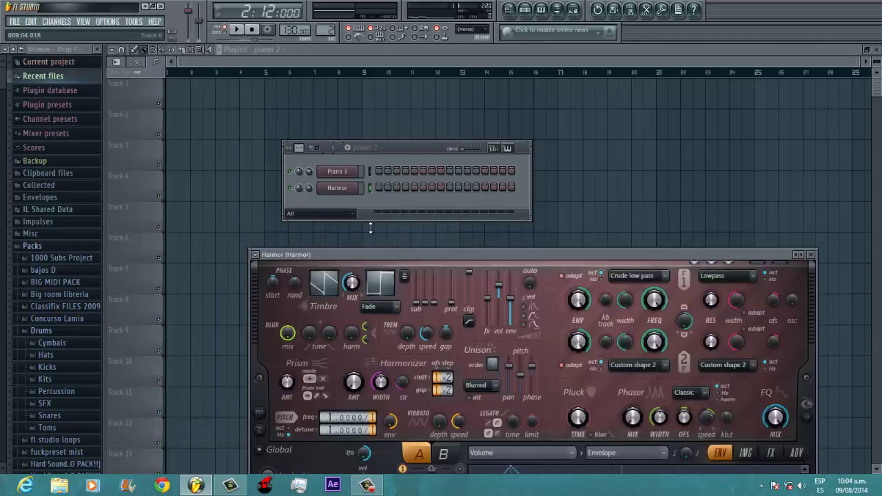
pyautogui.moveTo(404, 254); pyautogui.dragTo(372, 145)
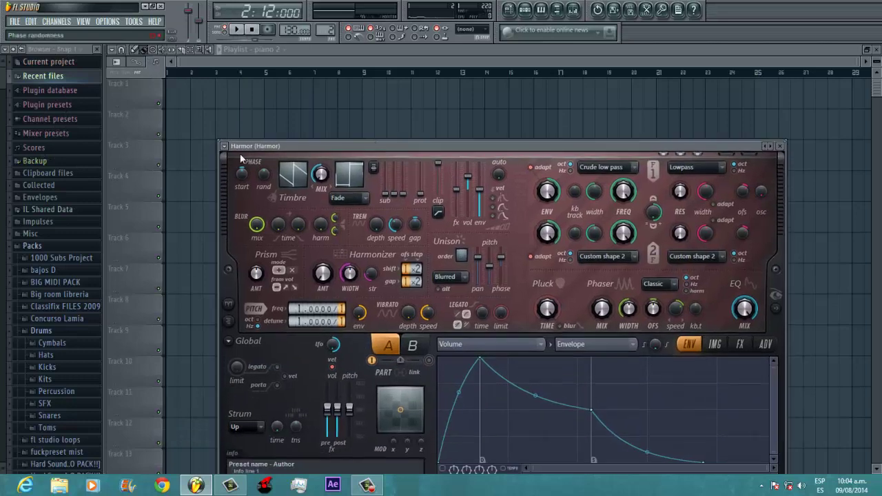
# Load the Piano 4 preset in Harmor and audition it with one note
pyautogui.click(225, 146)
pyautogui.moveTo(240, 178)
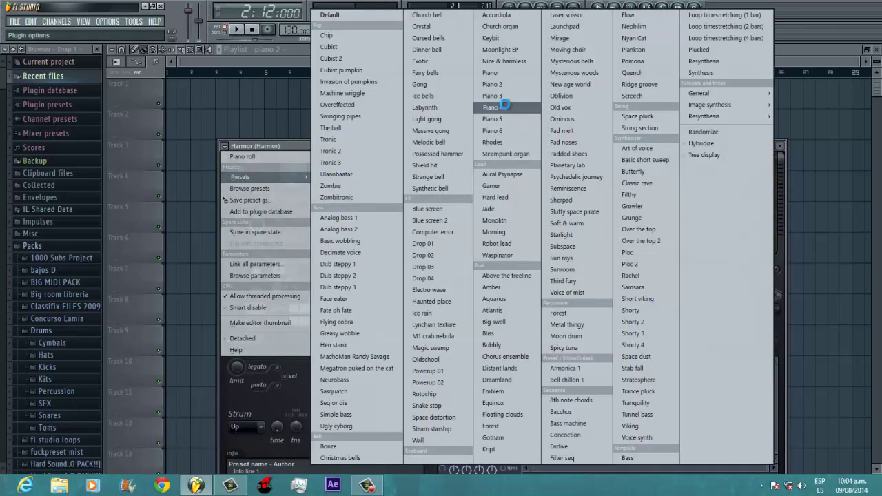
pyautogui.click(478, 116)
pyautogui.moveTo(476, 137); pyautogui.dragTo(456, 96)
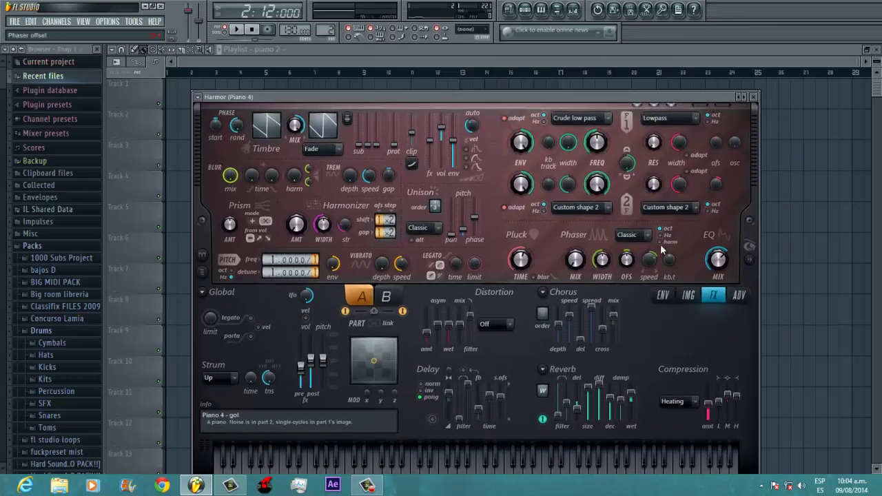
pyautogui.click(481, 466)
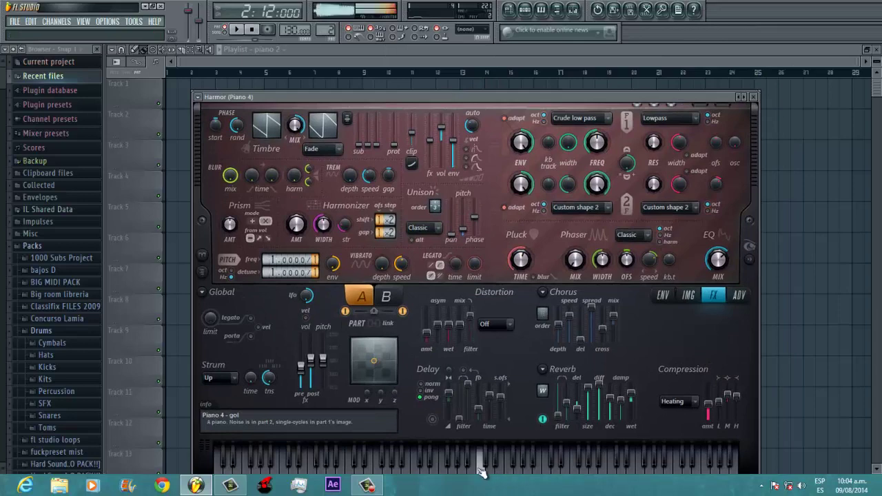
# Close Harmor, paste the copied melody into bars 1 and 2 of the Piano 4 piano roll, and play it
pyautogui.click(754, 97)
pyautogui.rightClick(349, 188)
pyautogui.click(383, 190)
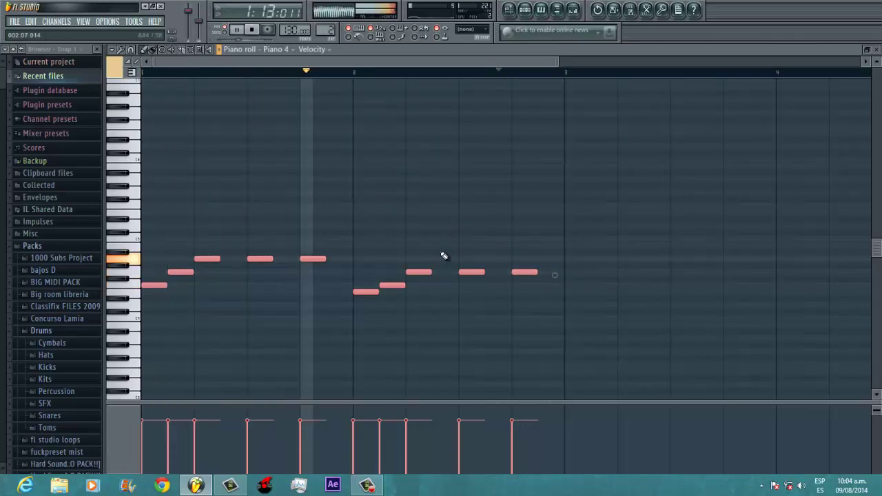
pyautogui.press('space')
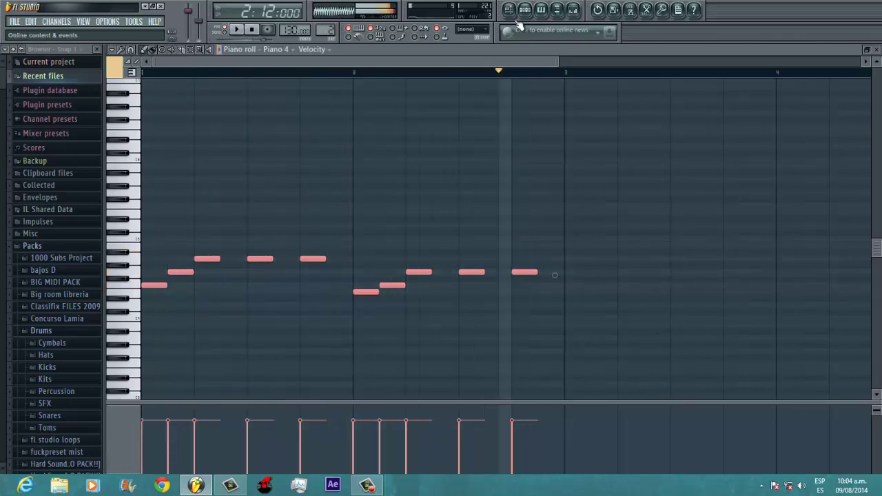
# Switch to Pattern 1, open the Piano 3 piano roll and cut the light-orange notes of bar 3
pyautogui.click(509, 9)
pyautogui.click(525, 9)
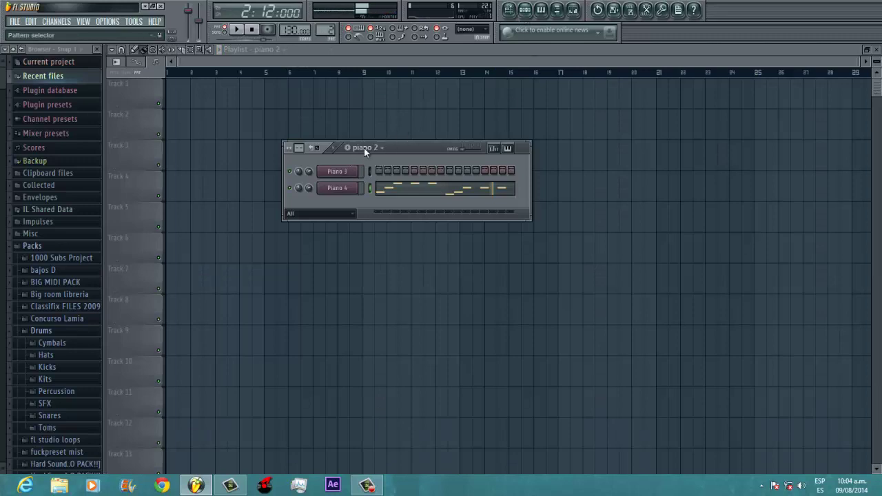
pyautogui.click(364, 147)
pyautogui.click(375, 160)
pyautogui.click(462, 174)
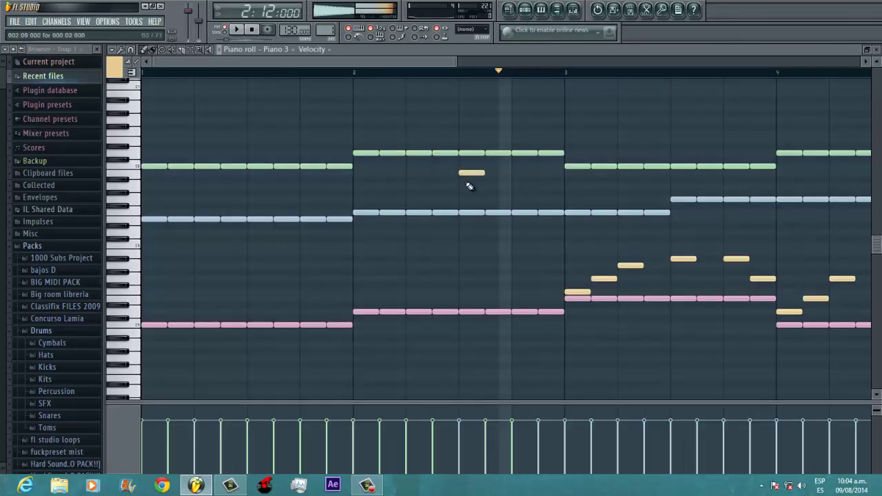
pyautogui.rightClick(473, 173)
pyautogui.keyDown('ctrl'); pyautogui.scroll(-4, 504, 212); pyautogui.keyUp('ctrl')
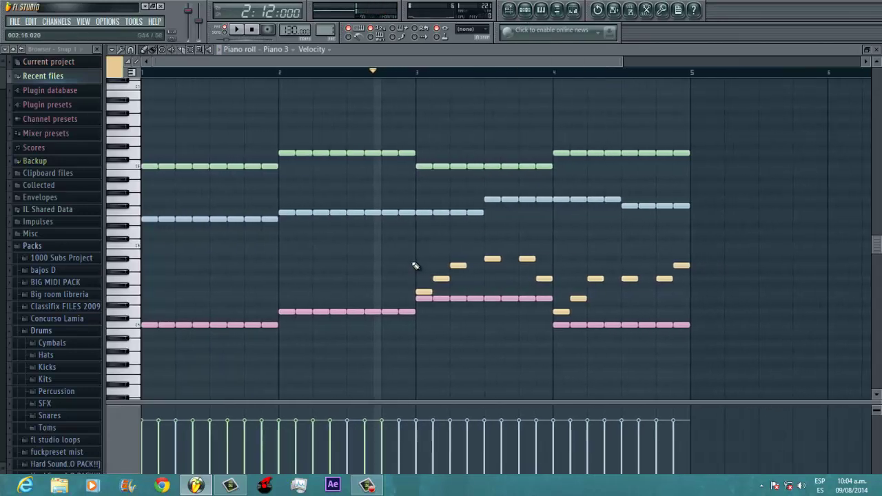
pyautogui.moveTo(415, 283); pyautogui.dragTo(550, 299)
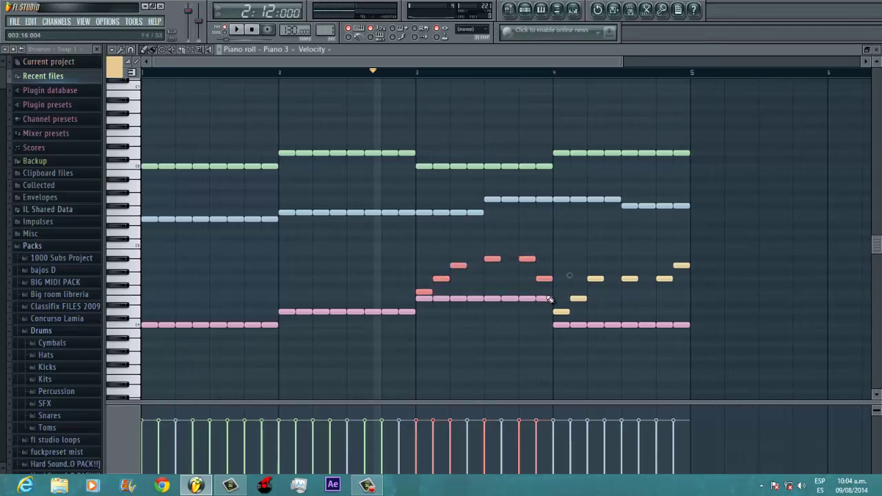
pyautogui.press('Delete')
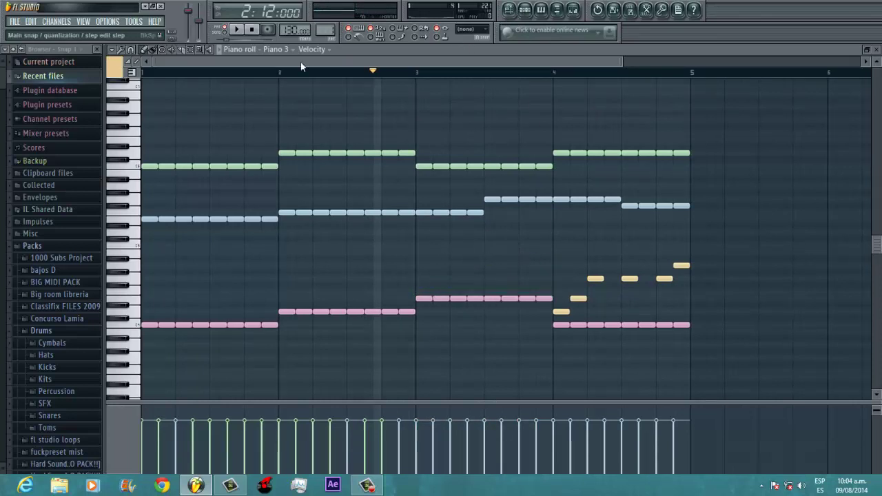
# Paste the cut notes into the Piano 4 piano roll of pattern piano 2, move them to bar 3, and play back
pyautogui.click(522, 10)
pyautogui.click(389, 151)
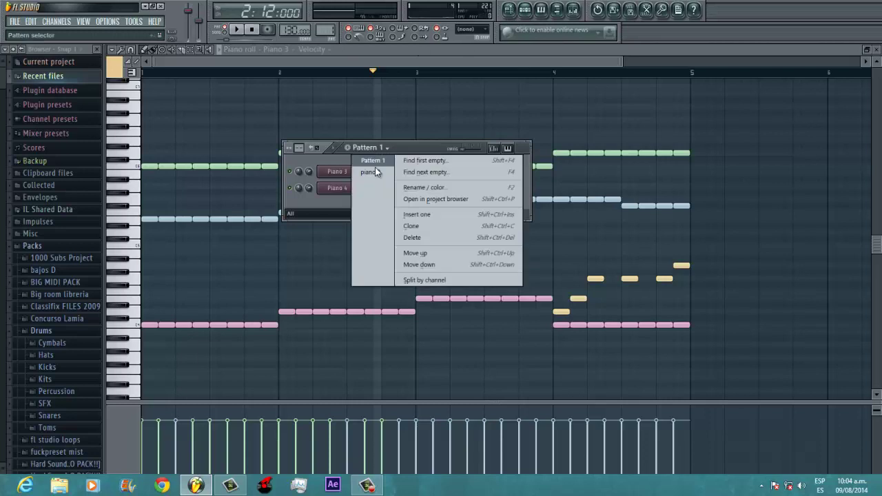
pyautogui.click(375, 168)
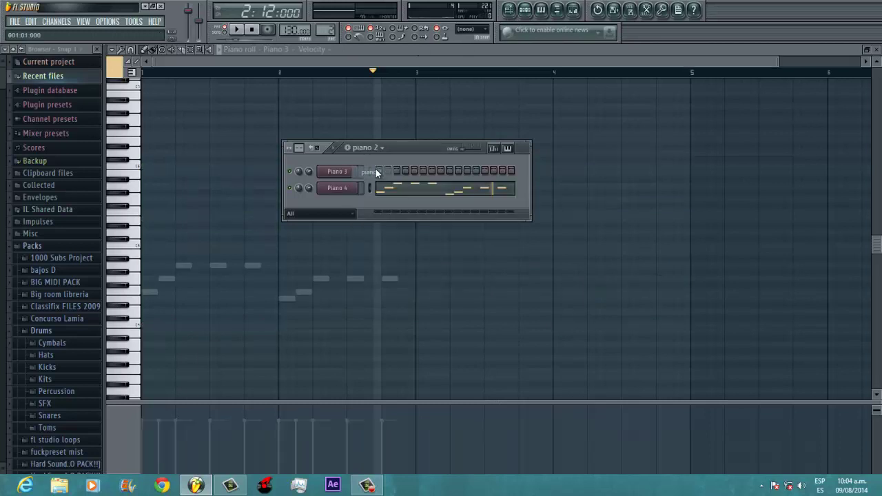
pyautogui.click(511, 198)
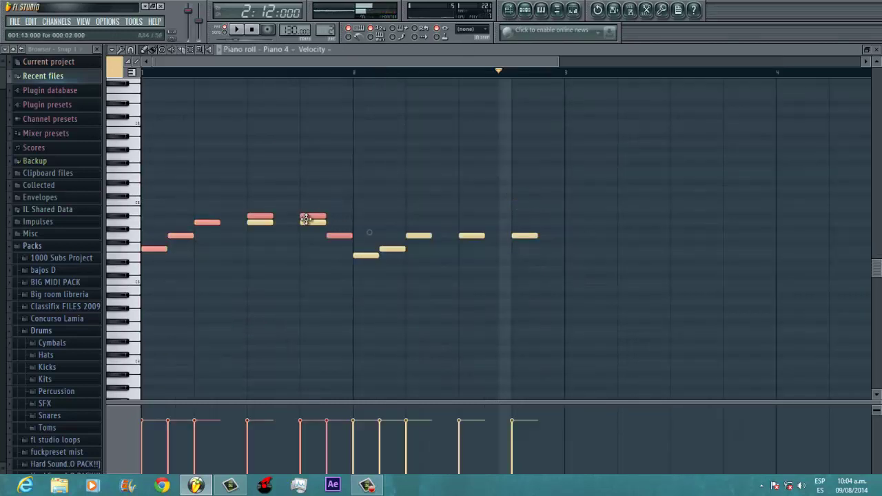
pyautogui.moveTo(314, 214); pyautogui.dragTo(737, 216)
pyautogui.press('space')
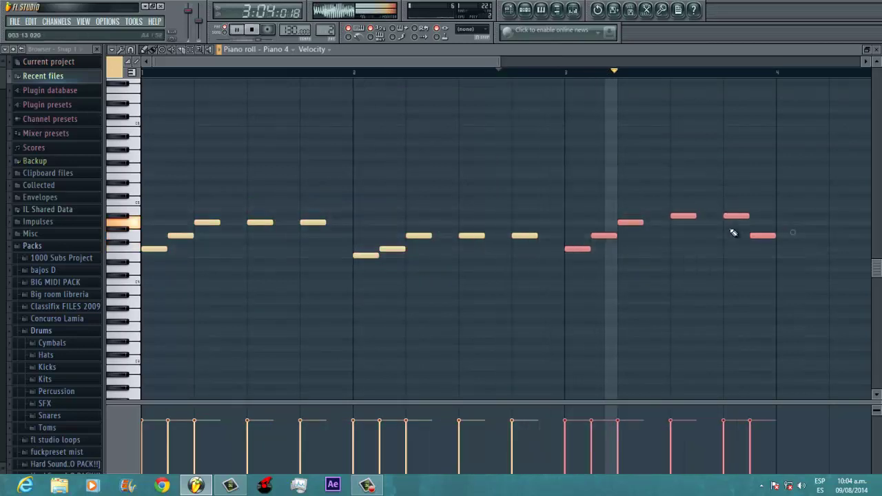
pyautogui.press('space')
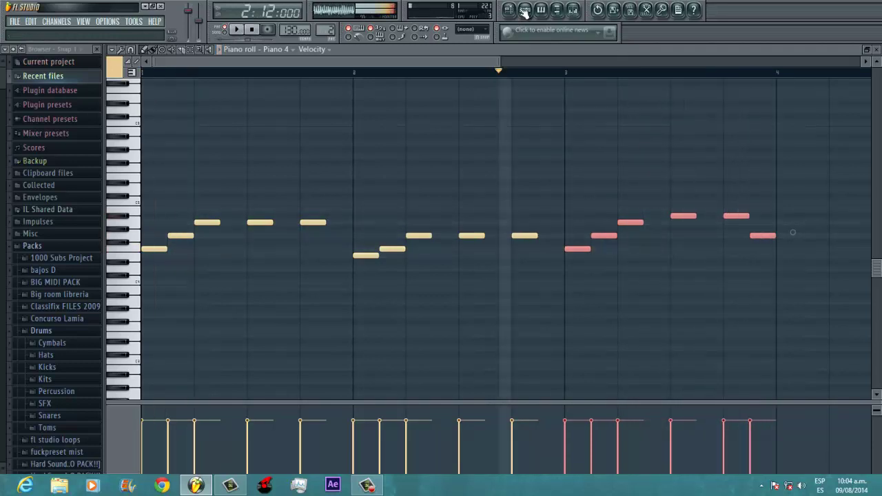
# Go back to the Piano 3 piano roll in Pattern 1 and cut the light-orange notes of bar 4
pyautogui.click(525, 9)
pyautogui.click(509, 9)
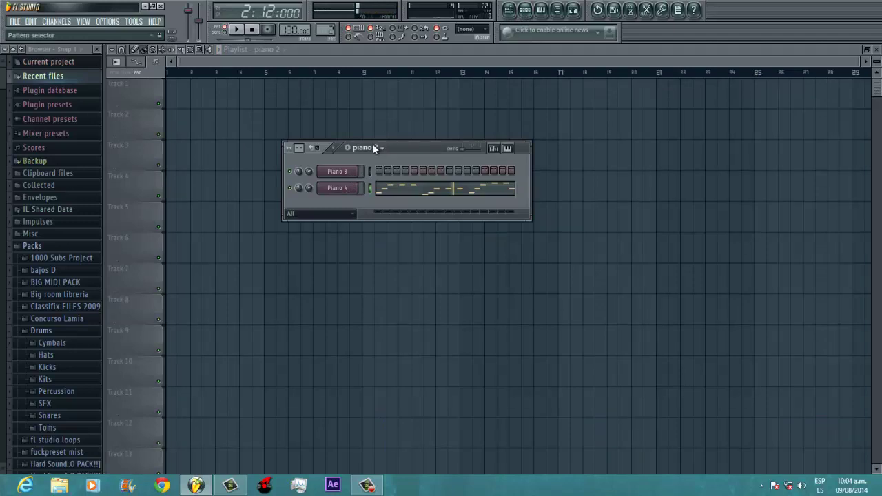
pyautogui.click(373, 148)
pyautogui.click(381, 163)
pyautogui.click(505, 178)
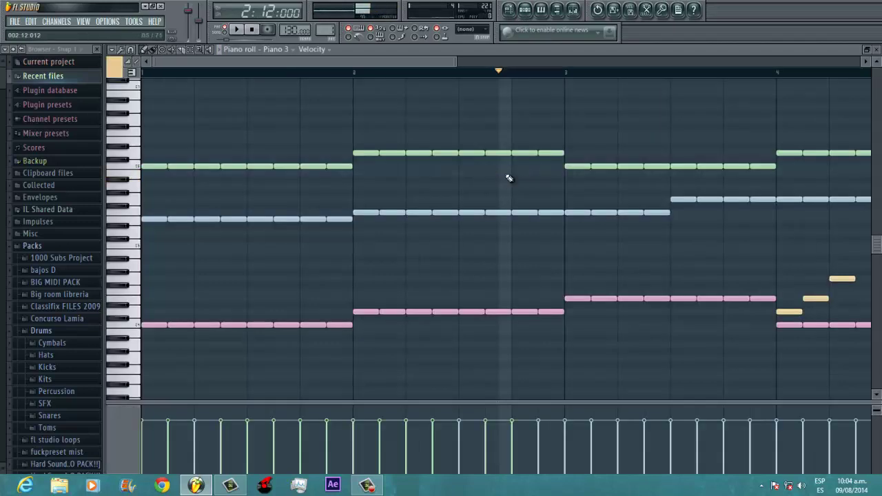
pyautogui.scroll(-4, 508, 177)
pyautogui.moveTo(541, 321); pyautogui.dragTo(425, 257)
pyautogui.press('Delete')
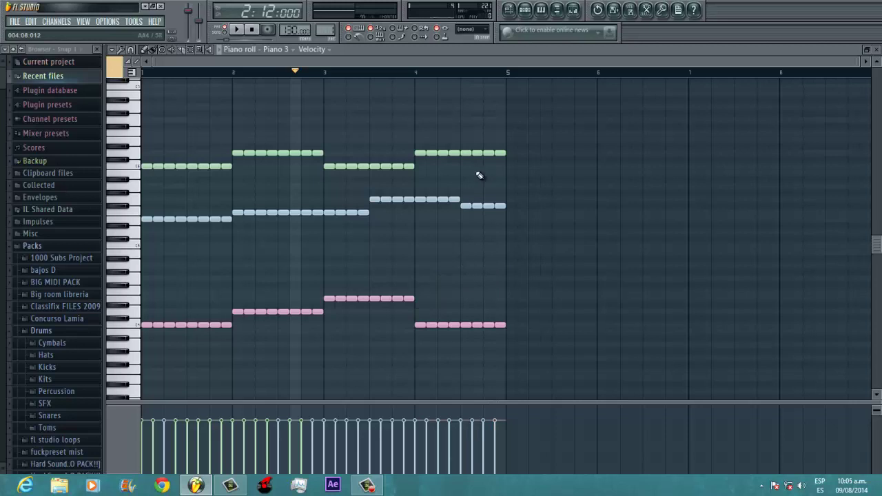
# Paste the bar 4 notes into the Piano 4 piano roll of pattern piano 2 and align them with the start of bar 4
pyautogui.click(510, 10)
pyautogui.click(524, 10)
pyautogui.click(366, 147)
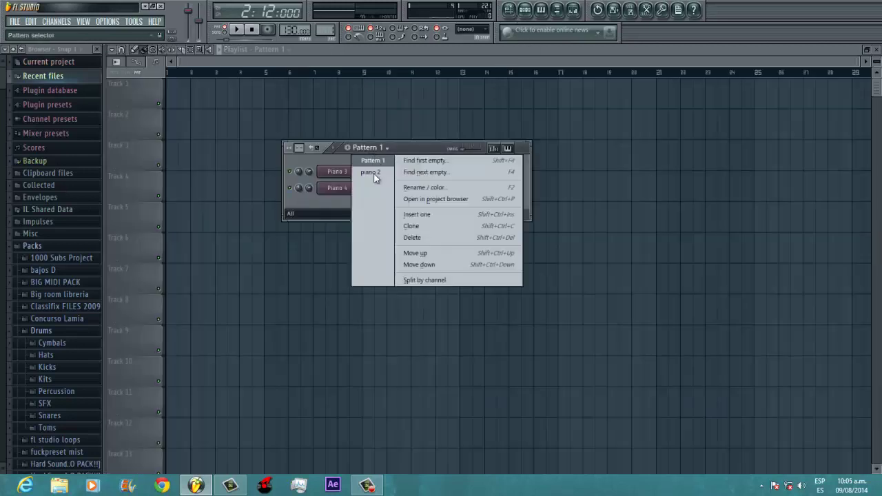
pyautogui.click(378, 174)
pyautogui.click(502, 190)
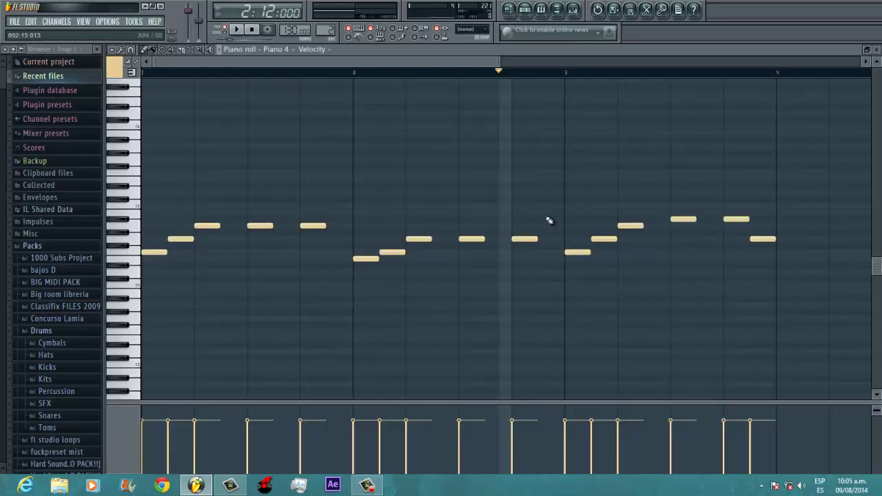
pyautogui.hotkey('ctrl', 'v')
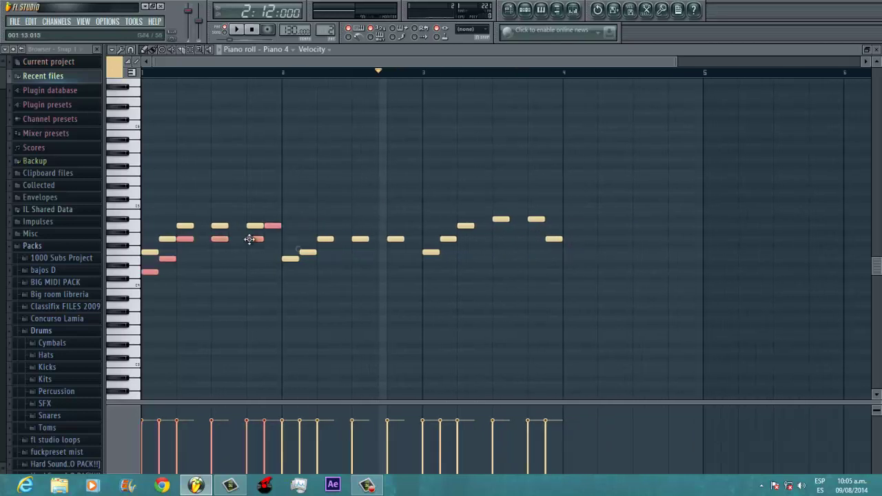
pyautogui.moveTo(252, 239); pyautogui.dragTo(681, 239)
pyautogui.hotkey('ctrl', 'z')
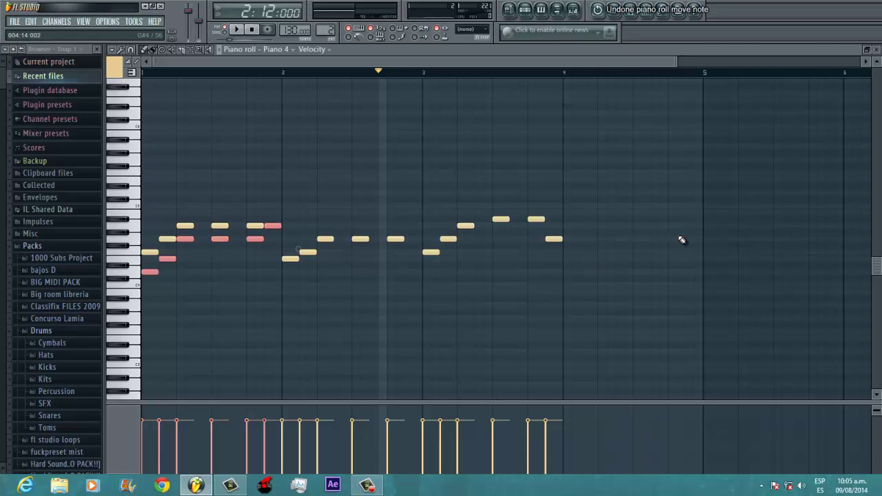
pyautogui.moveTo(147, 272); pyautogui.dragTo(568, 275)
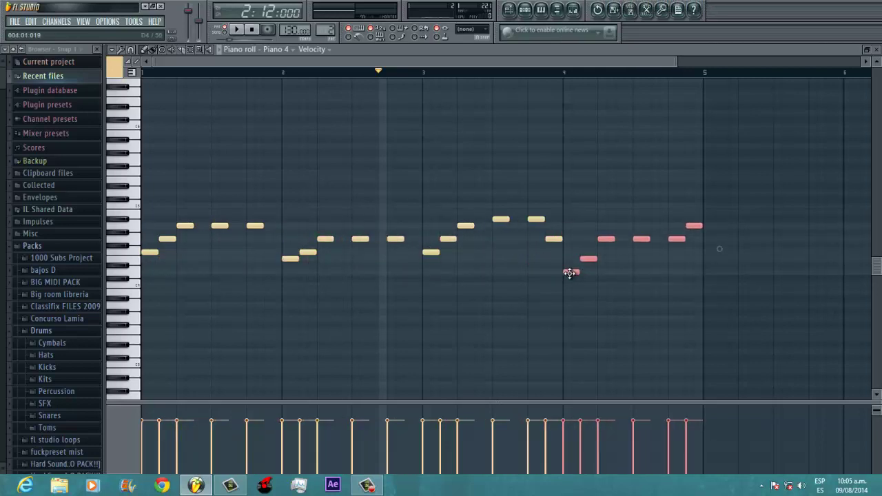
# Play the melody and replace the first note of bar 4 with one a semitone higher
pyautogui.press('space')
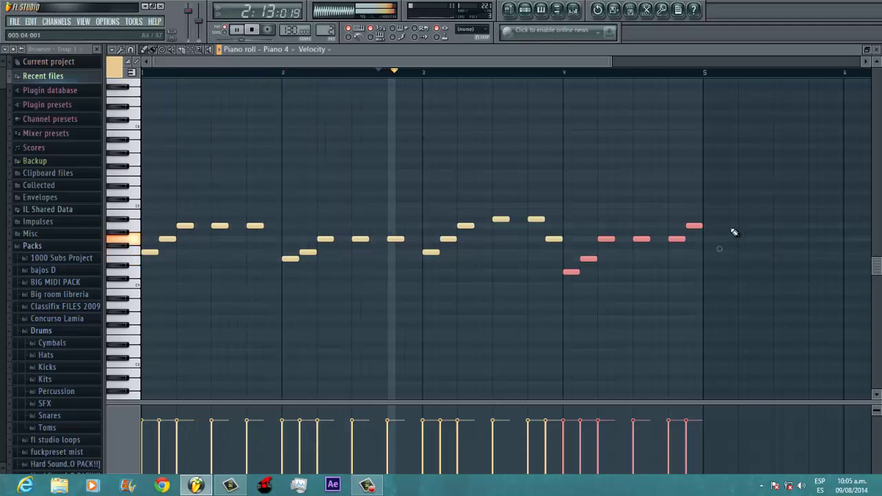
pyautogui.rightClick(571, 272)
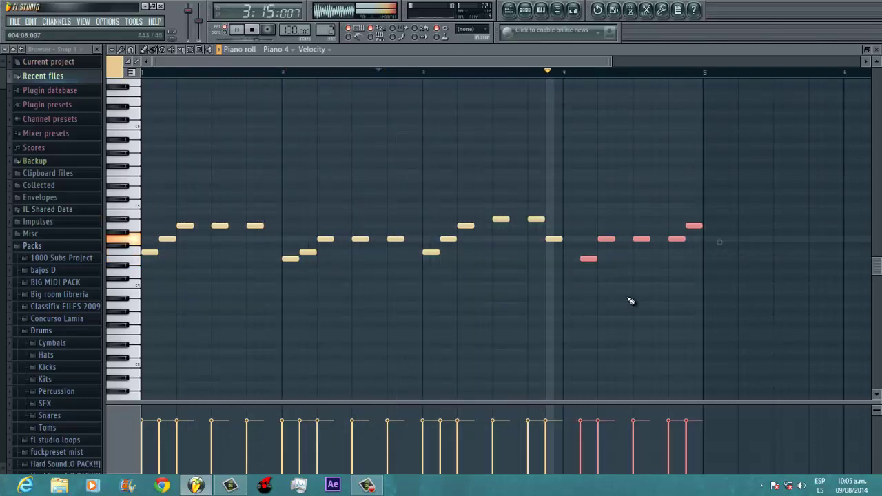
pyautogui.click(566, 269)
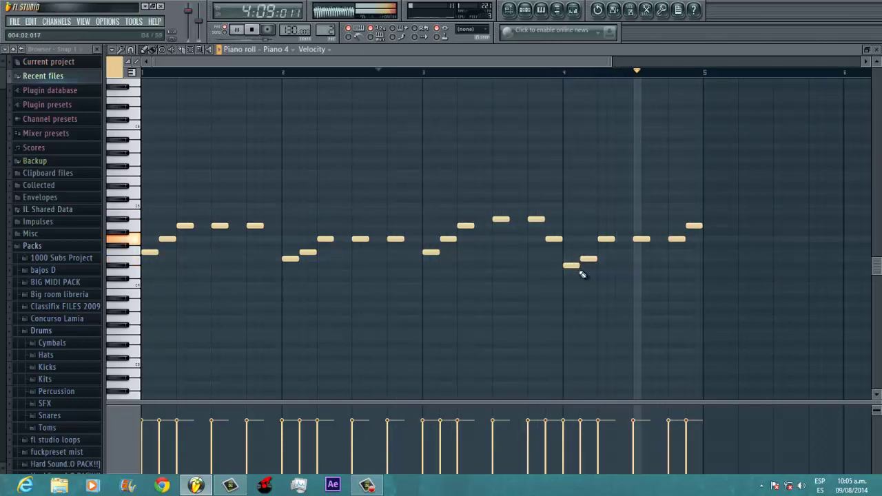
# Lower bar 4's first note by a semitone and add a note at the end of bar 2, level with bar 1's highest notes
pyautogui.press('space')
pyautogui.moveTo(572, 266); pyautogui.dragTo(571, 276)
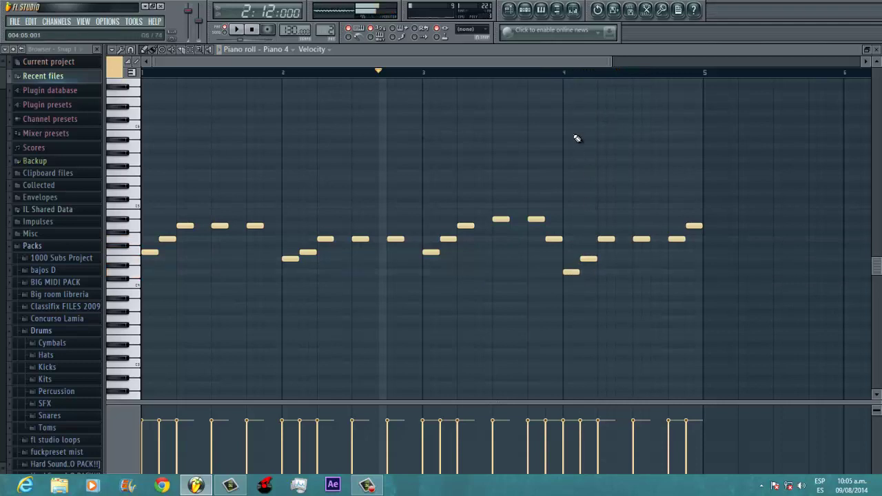
pyautogui.click(409, 228)
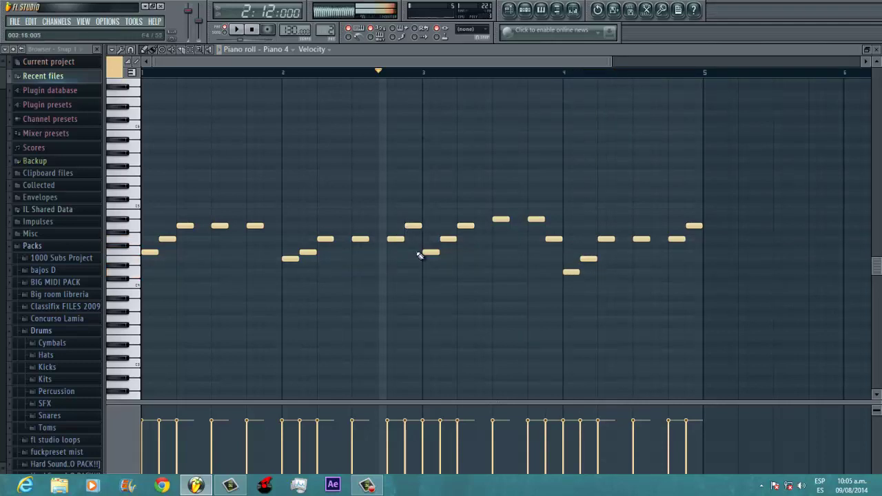
pyautogui.press('space')
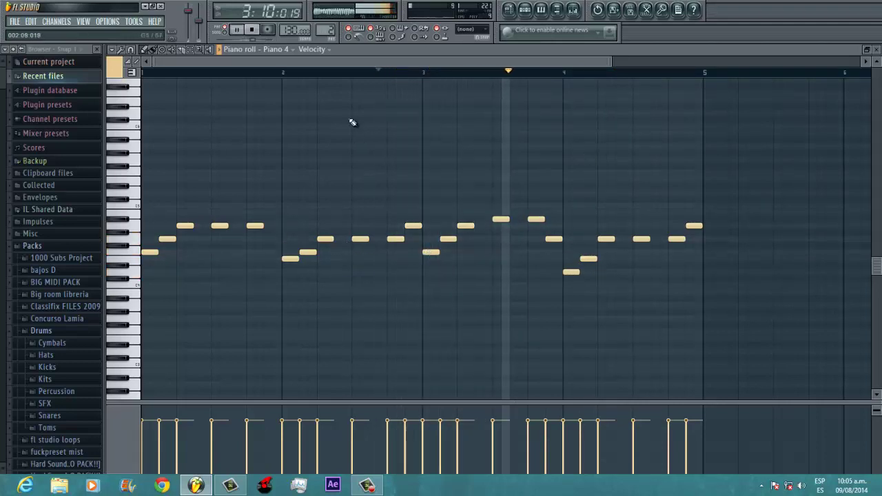
# Play back from the middle of bar 2 and add a note at the end of bar 1, level with that bar's second note
pyautogui.click(343, 72)
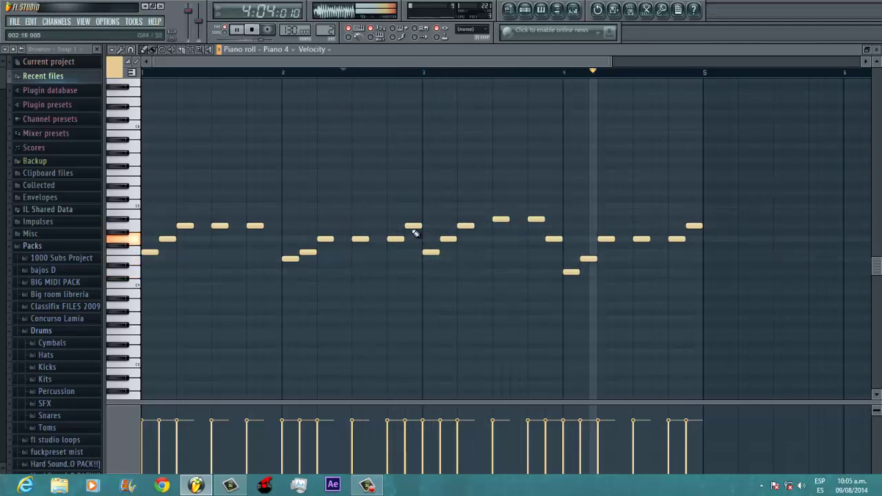
pyautogui.click(268, 238)
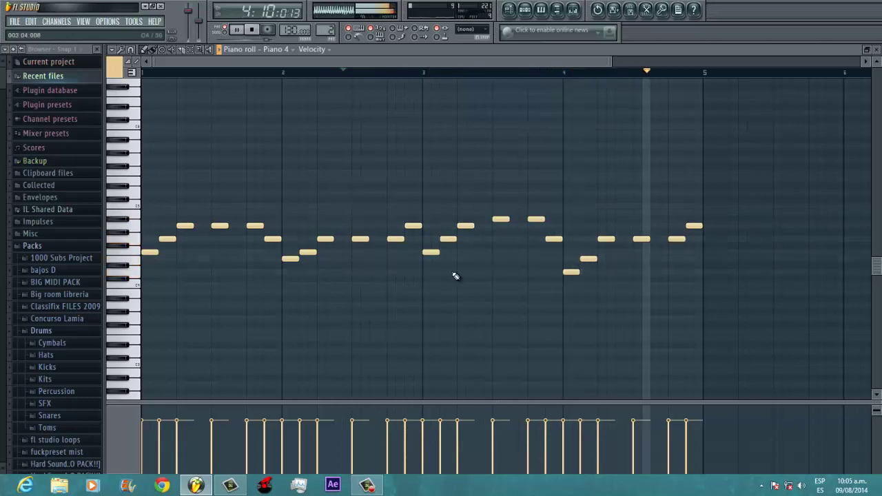
pyautogui.press('space')
# Switch to the playlist, select Pattern 1 and place a clip of it at the start of Track 2
pyautogui.click(522, 9)
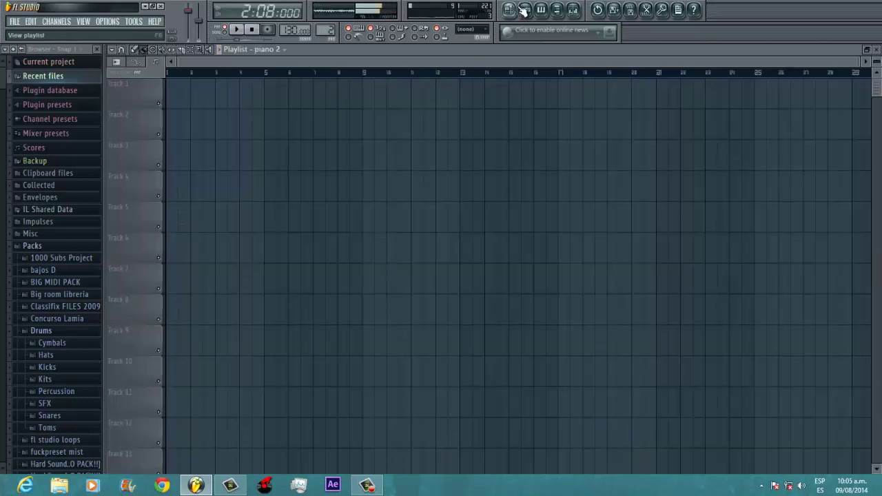
pyautogui.click(526, 10)
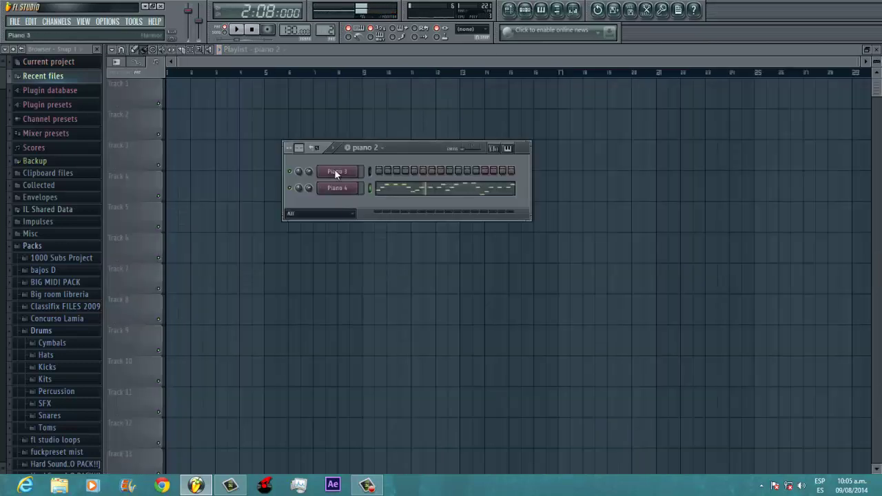
pyautogui.click(364, 148)
pyautogui.click(366, 170)
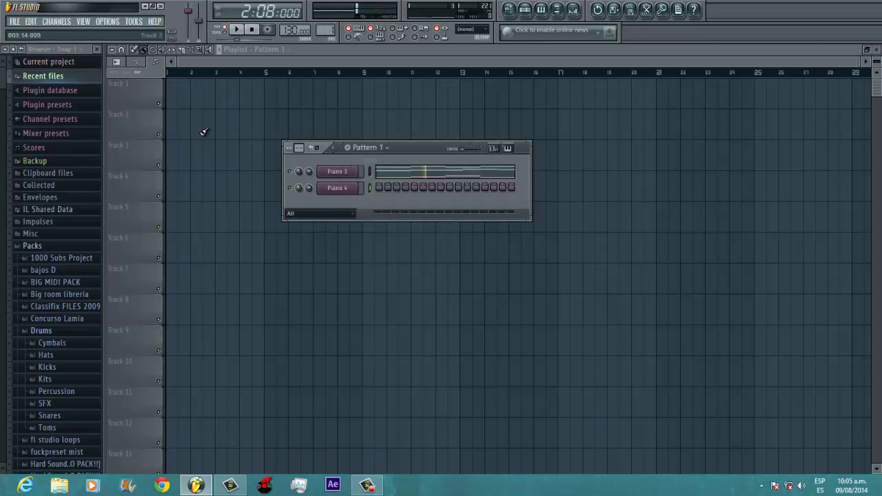
pyautogui.click(174, 130)
pyautogui.moveTo(204, 130); pyautogui.dragTo(197, 130)
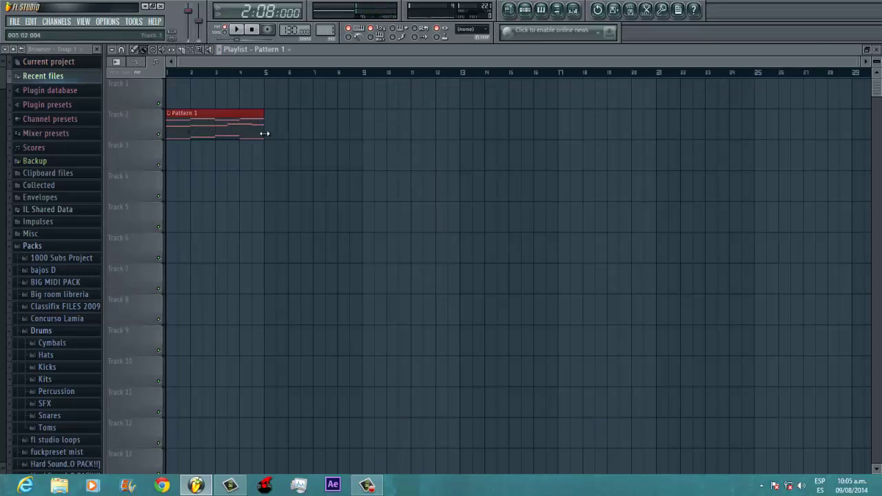
pyautogui.click(269, 133)
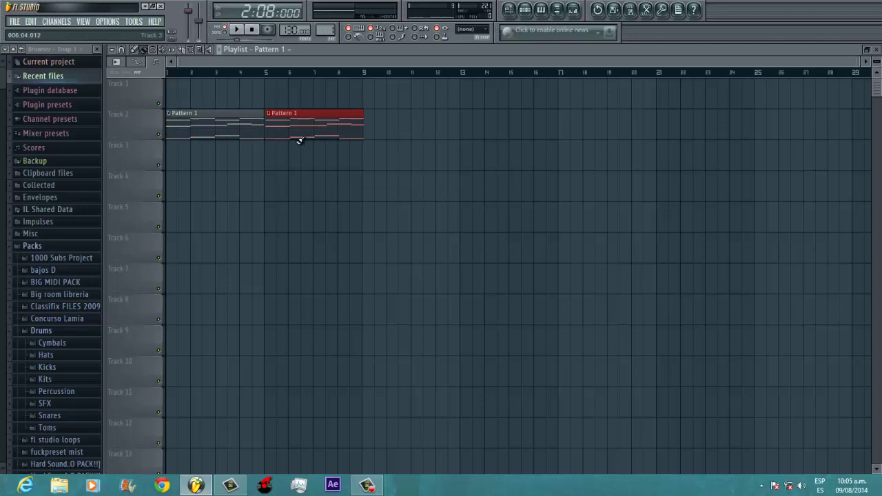
pyautogui.click(379, 131)
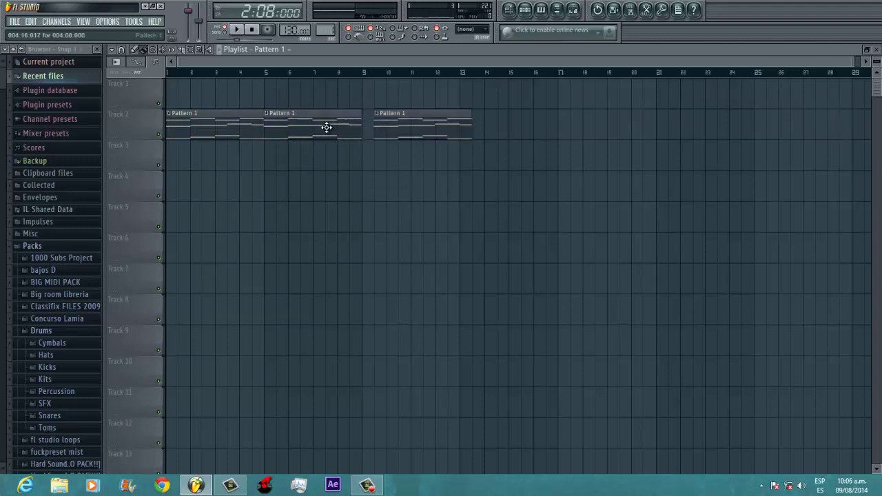
pyautogui.rightClick(327, 128)
pyautogui.rightClick(388, 132)
# Turn on grid snapping in the playlist and add two more Pattern 1 clips on Track 2, from bar 5 to bar 13
pyautogui.click(131, 50)
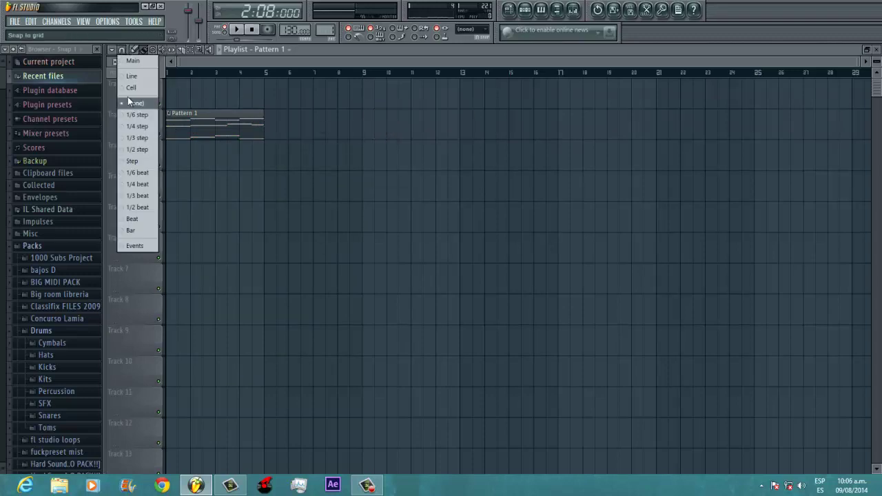
pyautogui.click(131, 167)
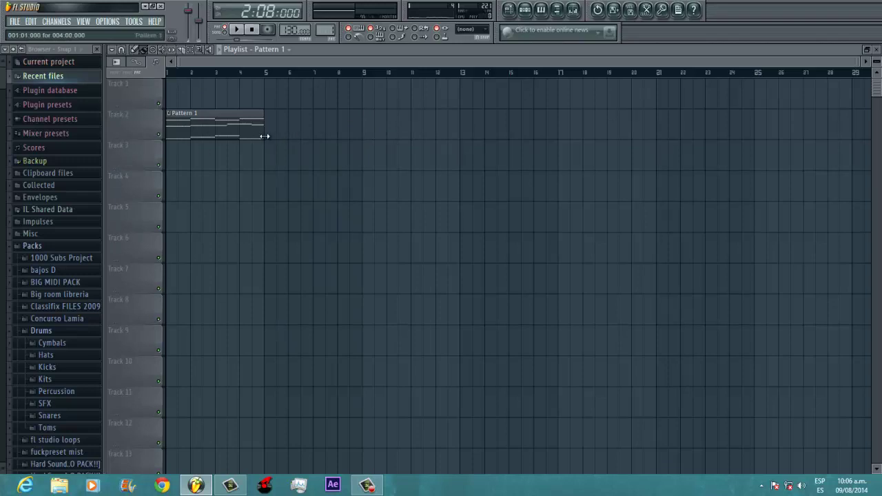
pyautogui.moveTo(271, 135); pyautogui.dragTo(431, 138)
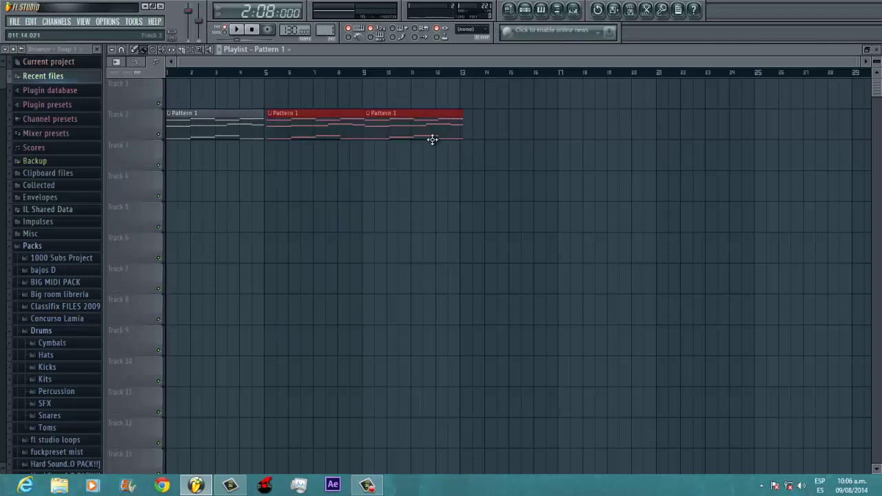
pyautogui.scroll(4, 315, 170)
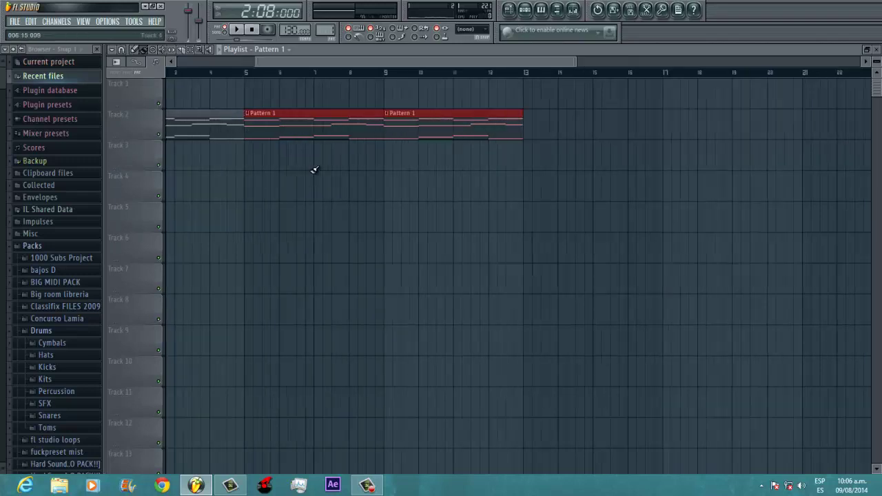
pyautogui.scroll(-4, 282, 170)
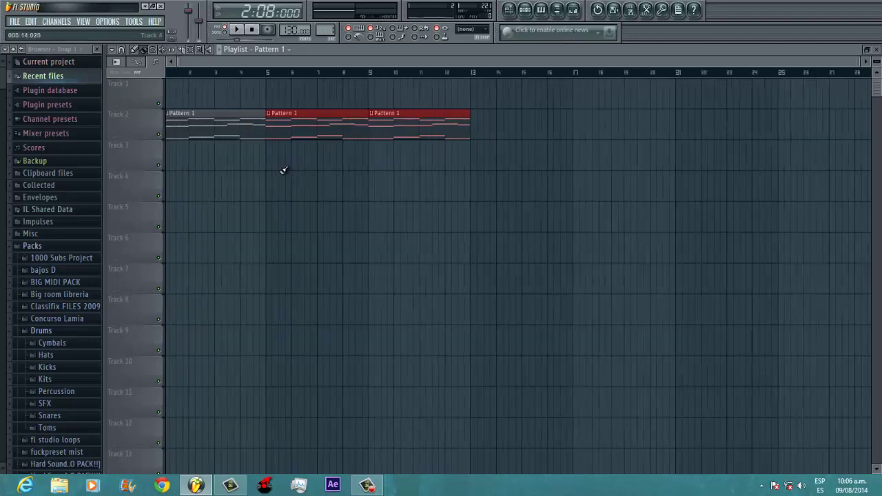
# Rename Pattern 1 as Fondo piano and give it a green color
pyautogui.rightClick(173, 118)
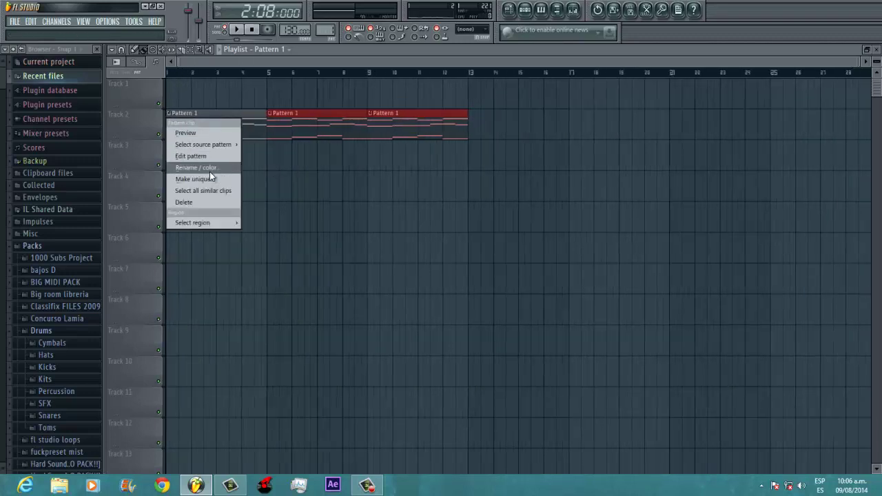
pyautogui.click(209, 168)
pyautogui.write('Fon')
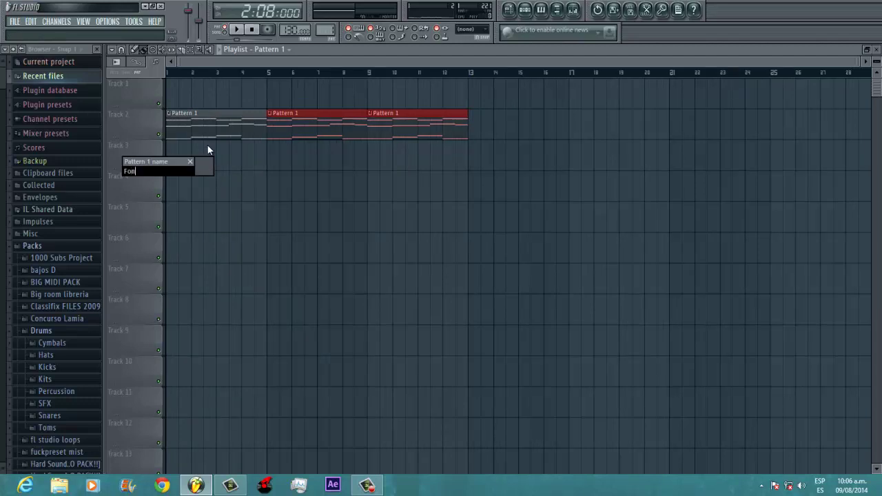
pyautogui.write('do piano')
pyautogui.click(208, 166)
pyautogui.click(236, 181)
pyautogui.press('Return')
# Auto-name Track 2 after its clips and add three more Fondo piano clips on it, from bar 13 to bar 25
pyautogui.rightClick(143, 119)
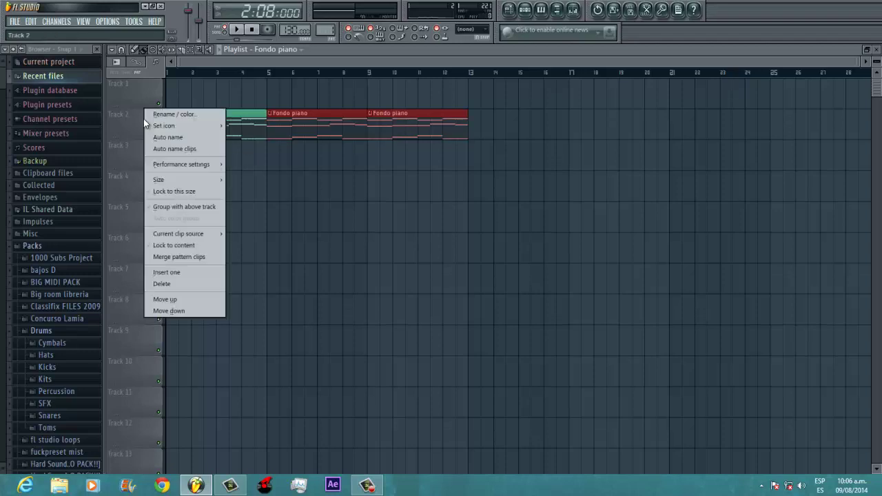
pyautogui.click(176, 139)
pyautogui.click(379, 168)
pyautogui.rightClick(381, 167)
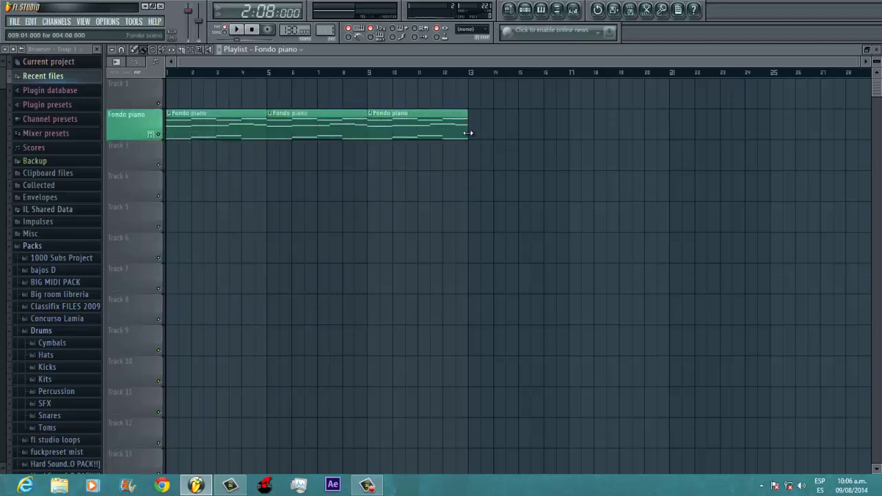
pyautogui.moveTo(475, 133); pyautogui.dragTo(693, 134)
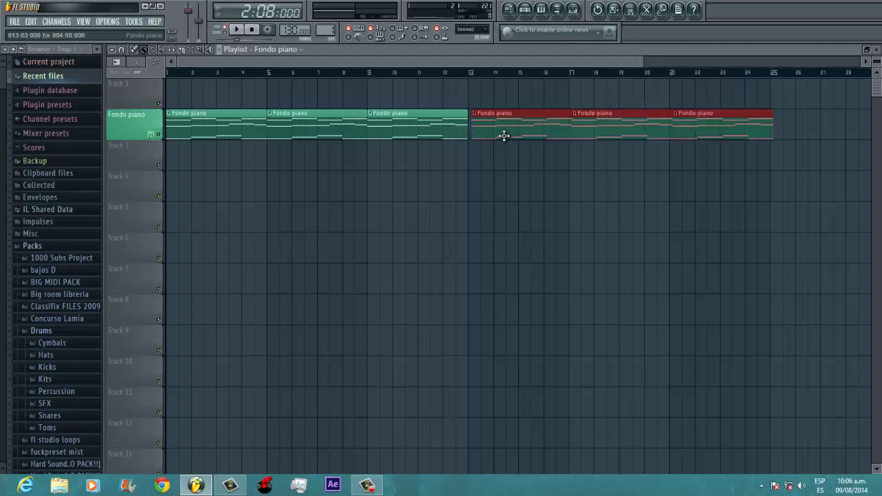
# Select the piano 2 pattern and place three clips of it on Track 3, from bar 13 to bar 25
pyautogui.click(525, 9)
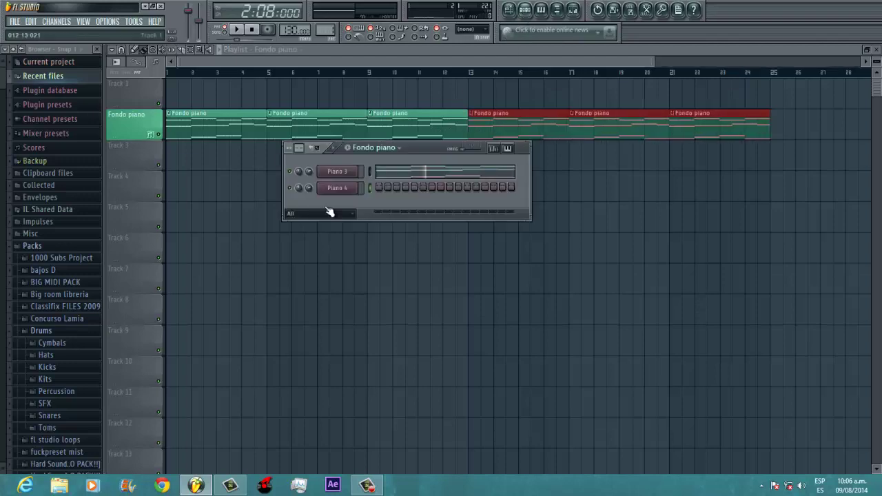
pyautogui.click(379, 148)
pyautogui.click(373, 175)
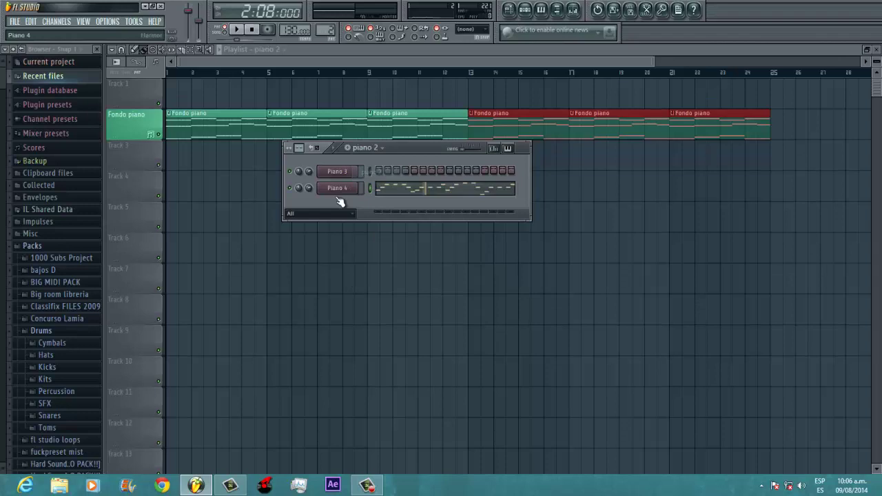
pyautogui.click(400, 246)
pyautogui.moveTo(435, 234); pyautogui.dragTo(514, 142)
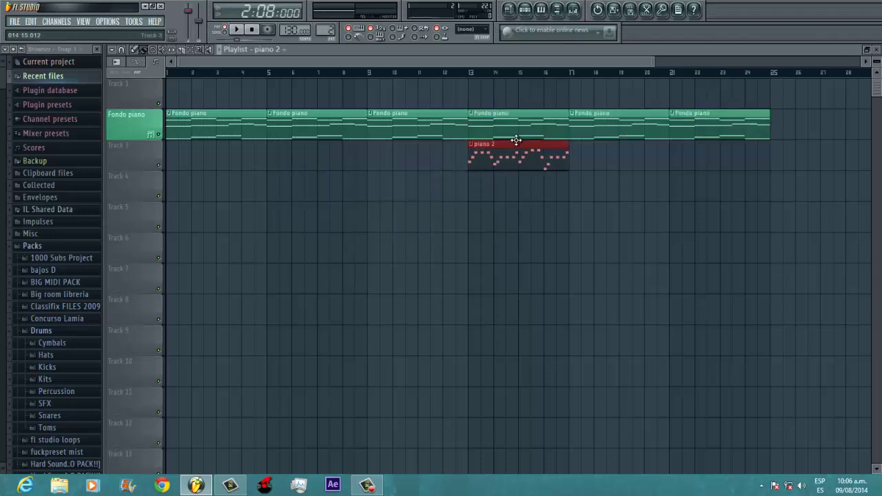
pyautogui.moveTo(581, 161); pyautogui.dragTo(752, 162)
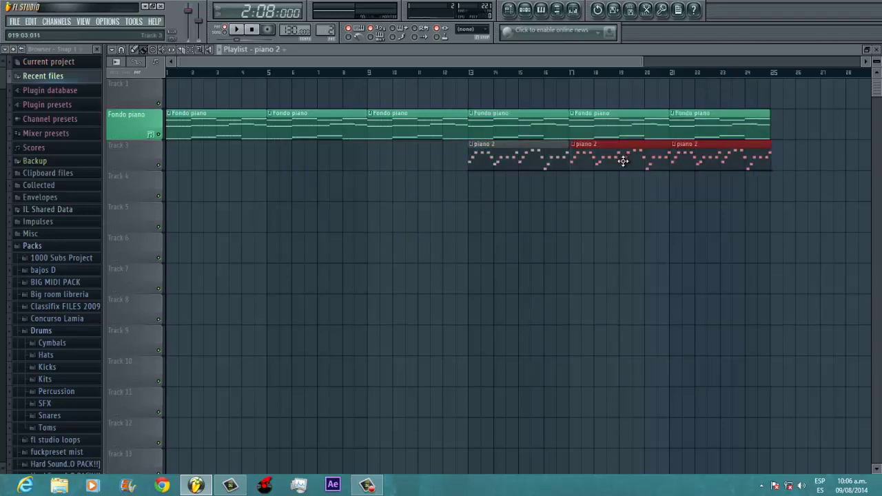
# Rename the piano 2 pattern as Melodia piano and give it a light green color
pyautogui.rightClick(472, 149)
pyautogui.click(500, 198)
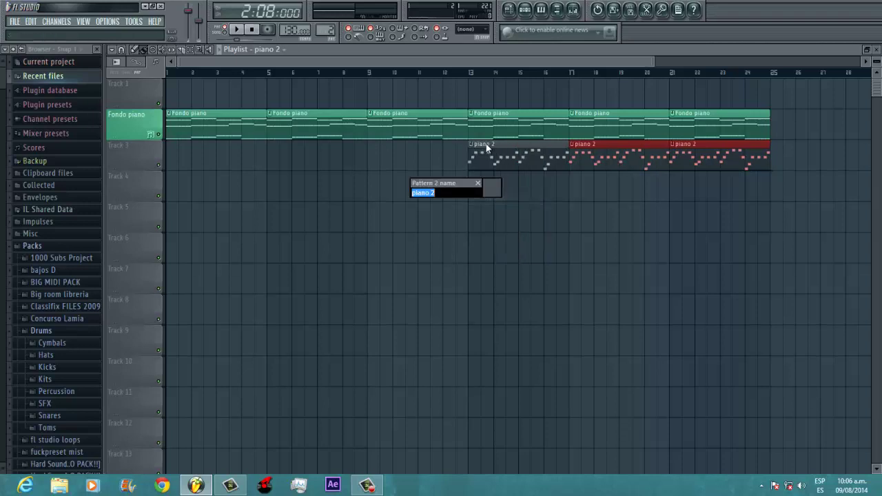
pyautogui.write('Melodia piano')
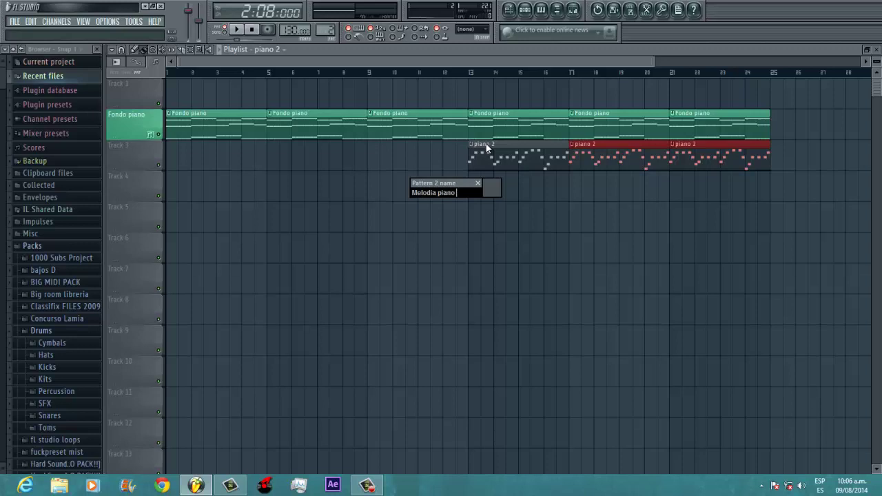
pyautogui.click(493, 187)
pyautogui.click(504, 204)
pyautogui.press('Return')
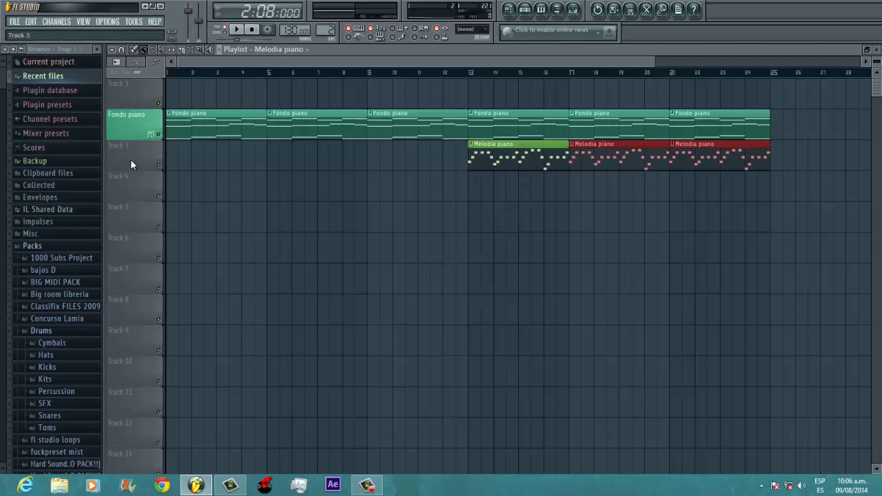
# Auto-name Track 3 after its Melodia piano clips
pyautogui.rightClick(130, 164)
pyautogui.click(159, 192)
pyautogui.click(482, 193)
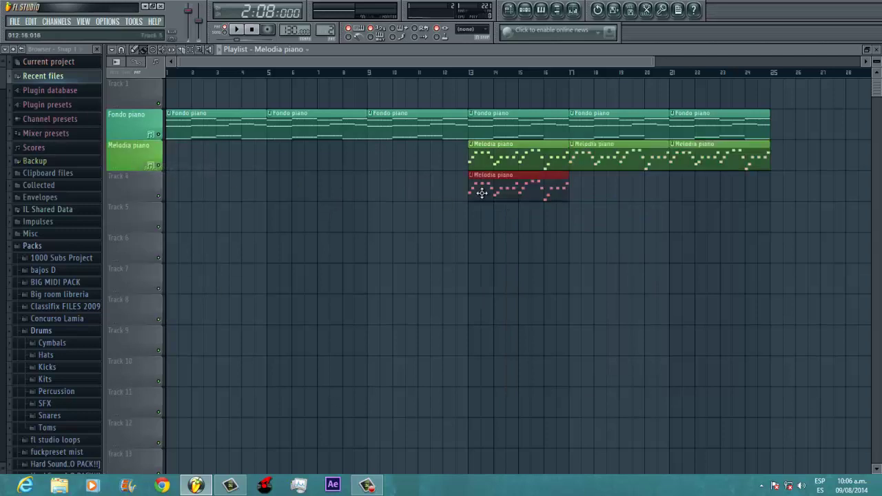
pyautogui.rightClick(482, 193)
# Play the song from bar 12 and open the Piano 4 channel's Harmor instrument
pyautogui.click(448, 72)
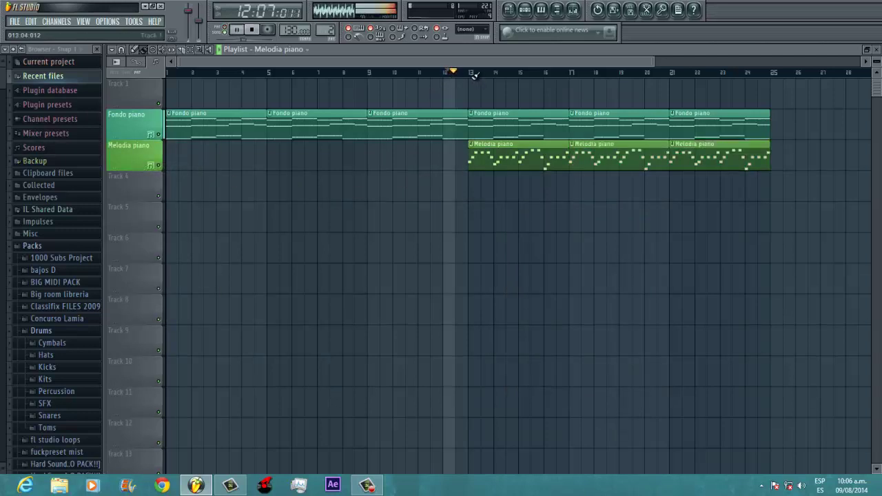
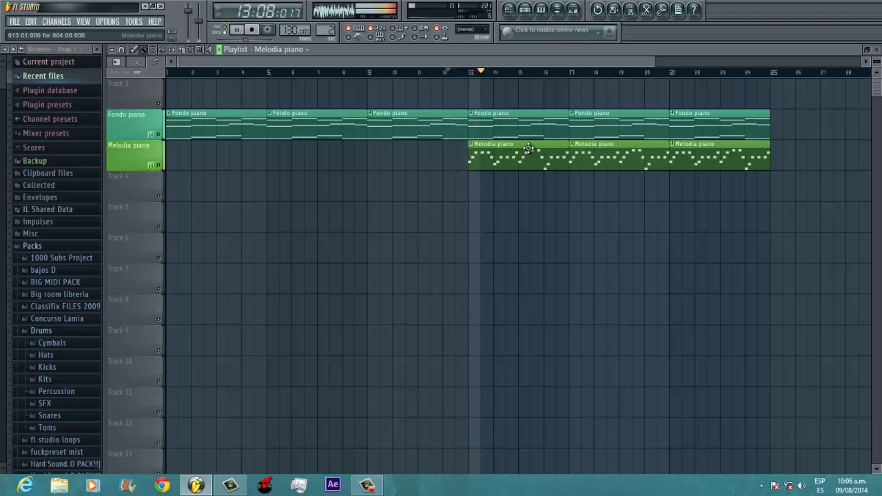
pyautogui.click(535, 15)
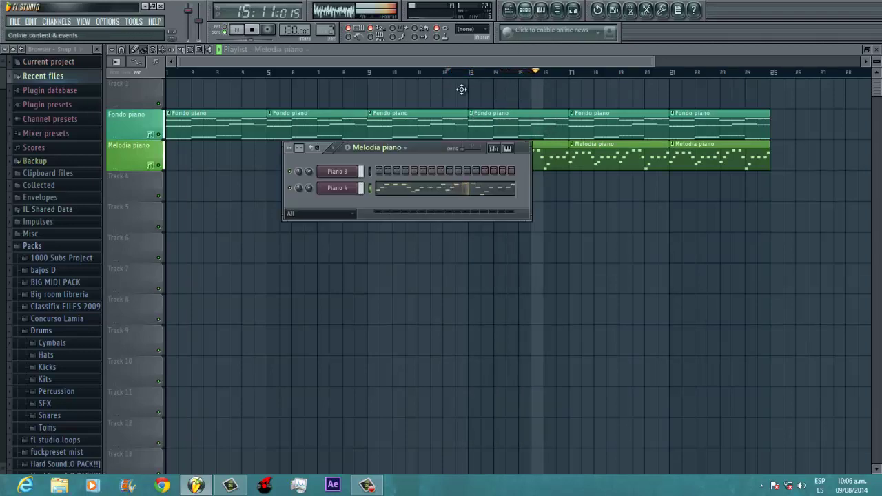
pyautogui.click(339, 187)
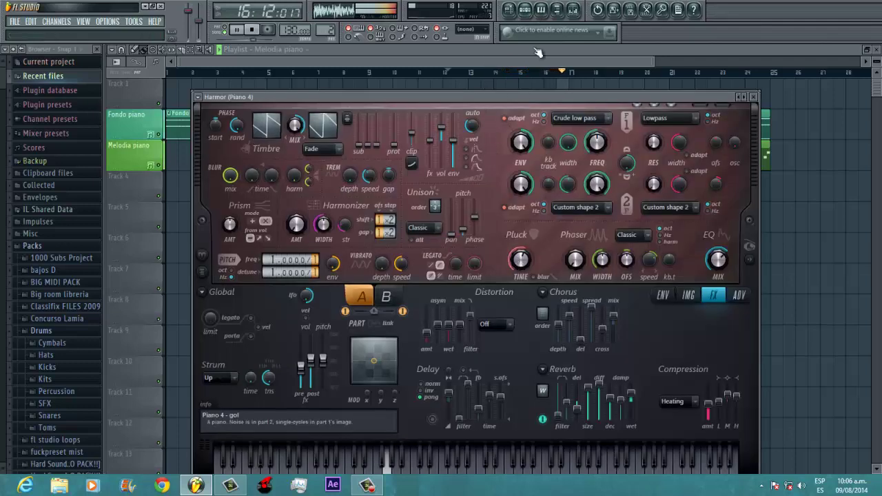
# Open Piano 4's Melodia piano notes in the piano roll and move all of them up one octave
pyautogui.click(530, 12)
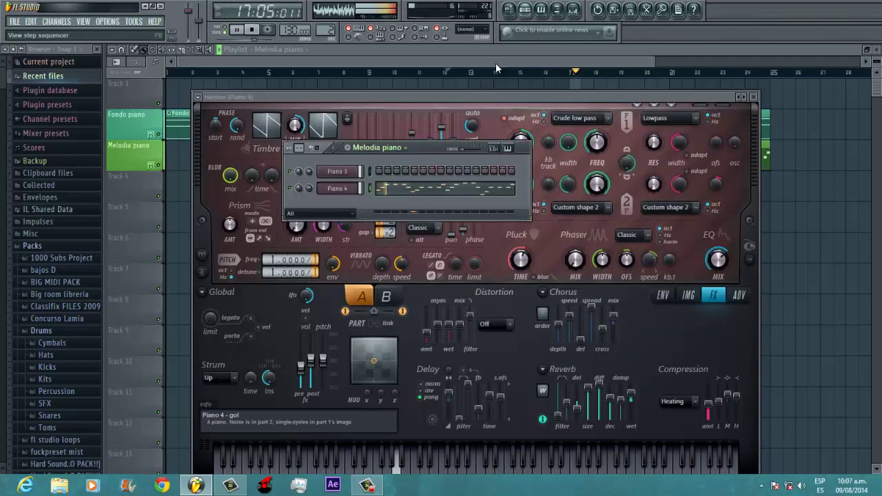
pyautogui.click(425, 192)
pyautogui.scroll(-3, 425, 197)
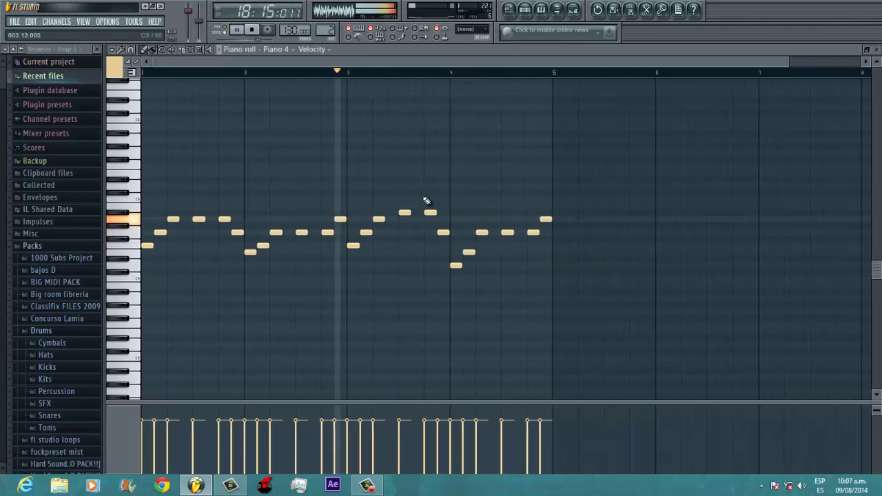
pyautogui.press('space')
pyautogui.click(148, 154)
pyautogui.rightClick(152, 154)
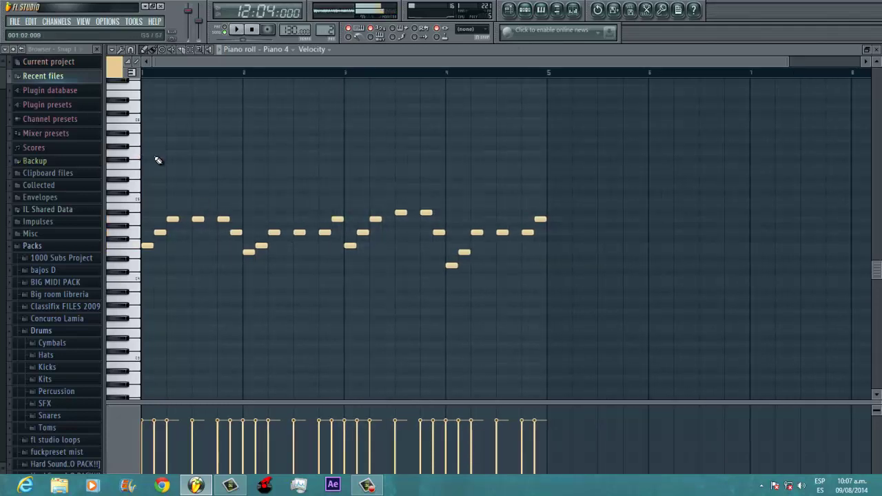
pyautogui.moveTo(557, 301); pyautogui.dragTo(138, 191)
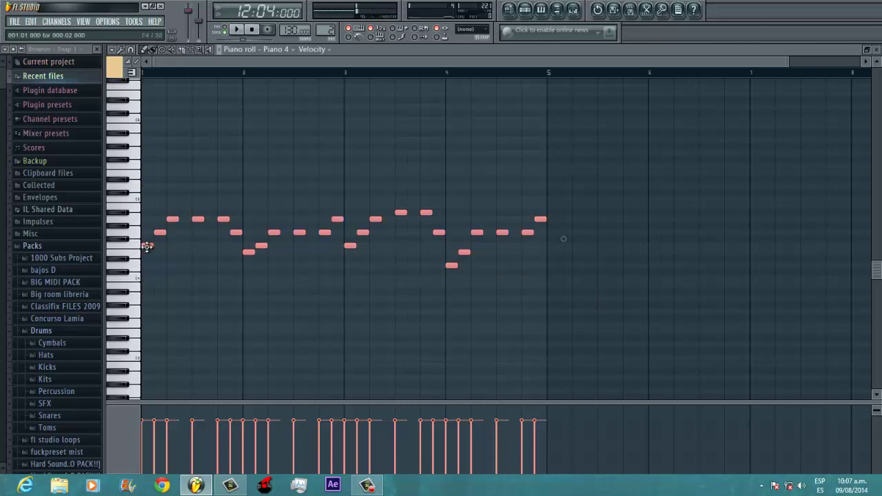
pyautogui.moveTo(146, 247); pyautogui.dragTo(148, 167)
# Play back the transposed Piano 4 melody and return to the playlist arrangement
pyautogui.press('space')
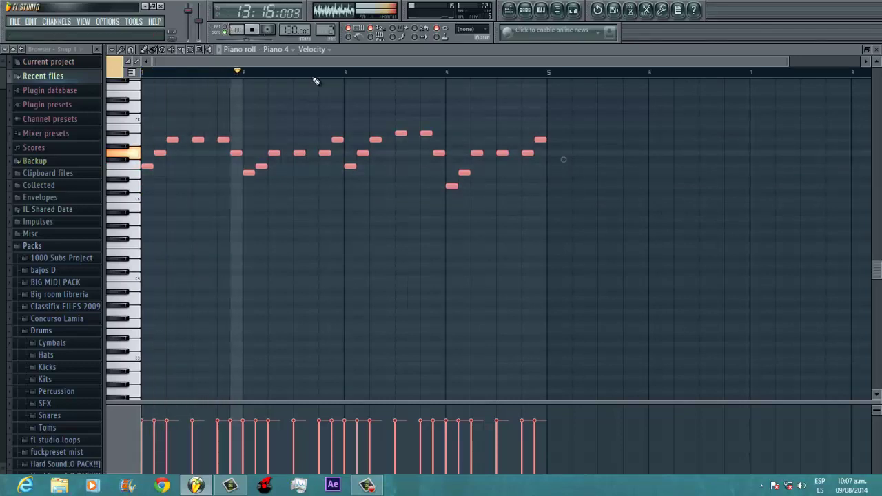
pyautogui.click(526, 11)
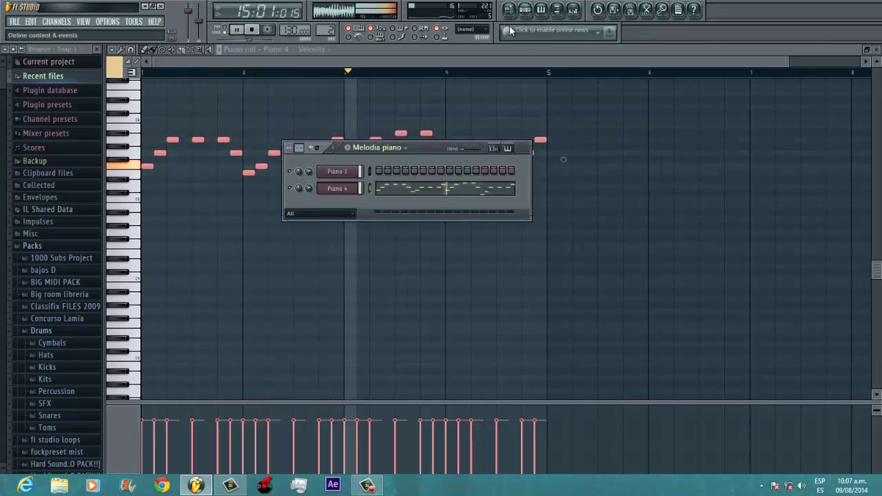
pyautogui.click(510, 11)
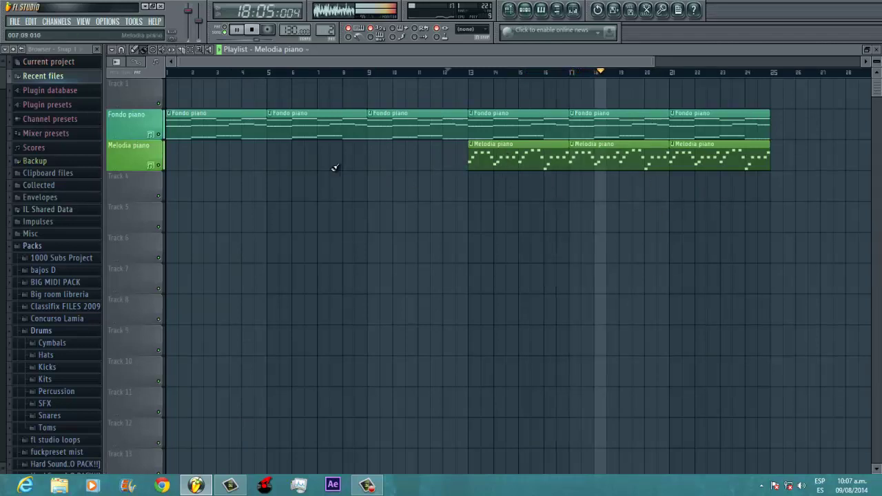
pyautogui.press('space')
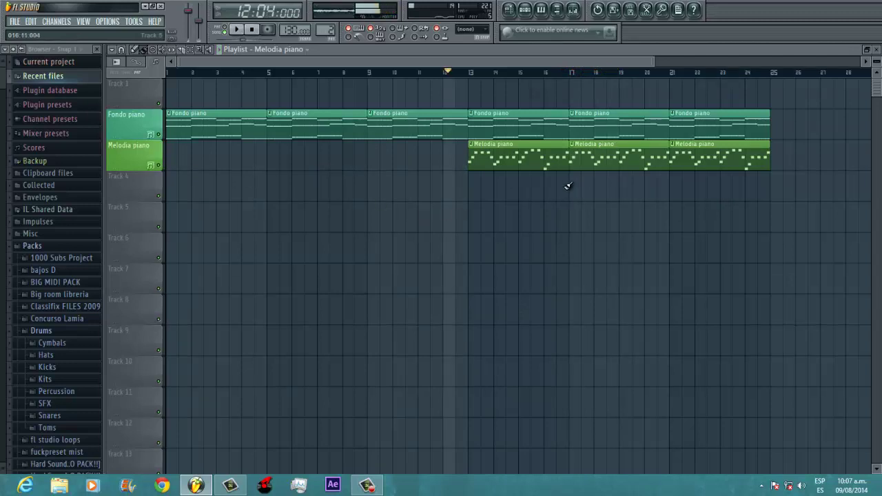
pyautogui.scroll(-2, 500, 148)
pyautogui.scroll(1, 303, 172)
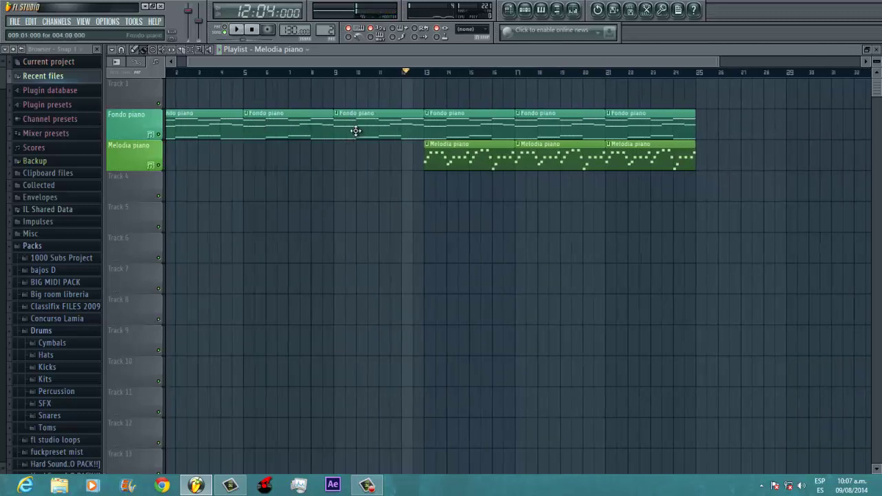
pyautogui.scroll(-1, 356, 131)
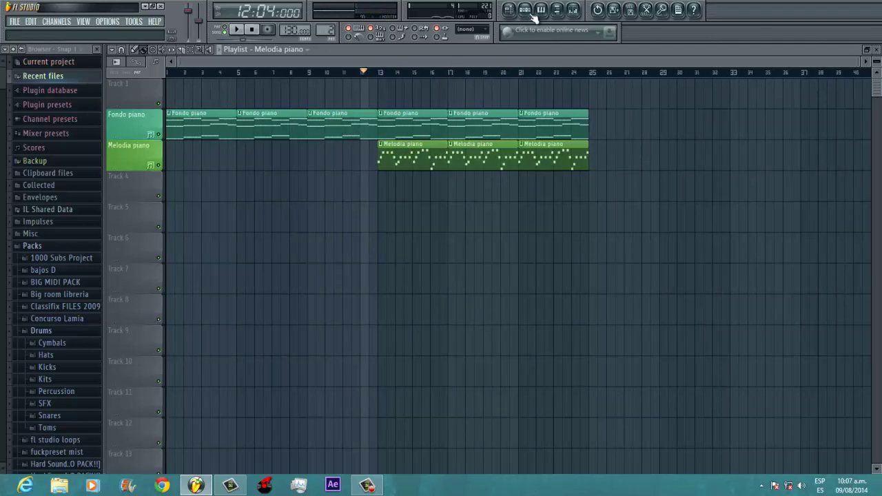
# Create an automation clip for the channel volume of Piano 3 in the Fondo piano pattern
pyautogui.click(339, 115)
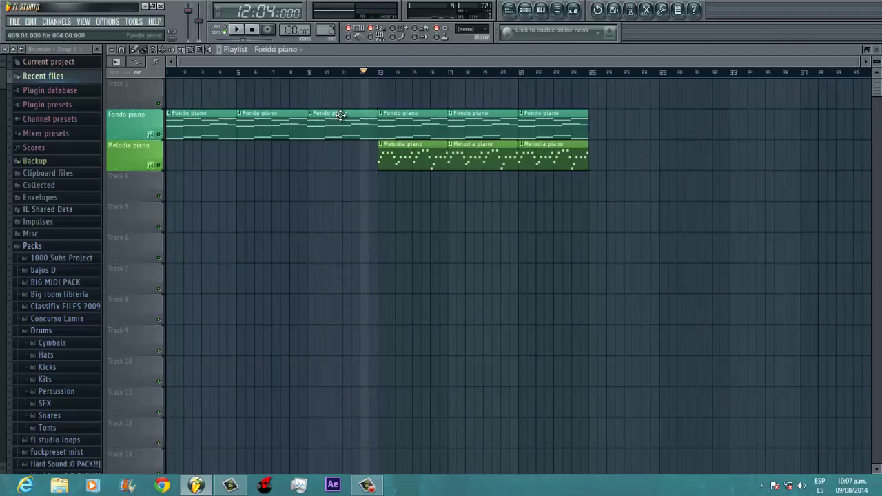
pyautogui.click(525, 10)
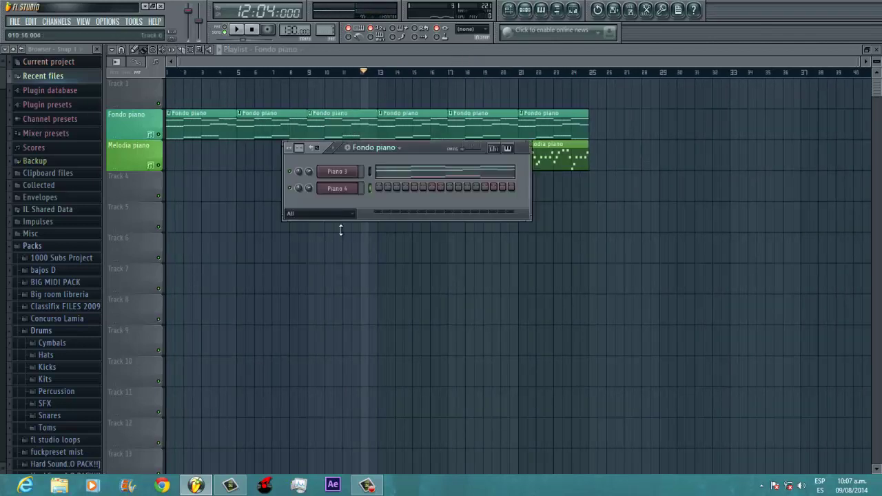
pyautogui.rightClick(309, 171)
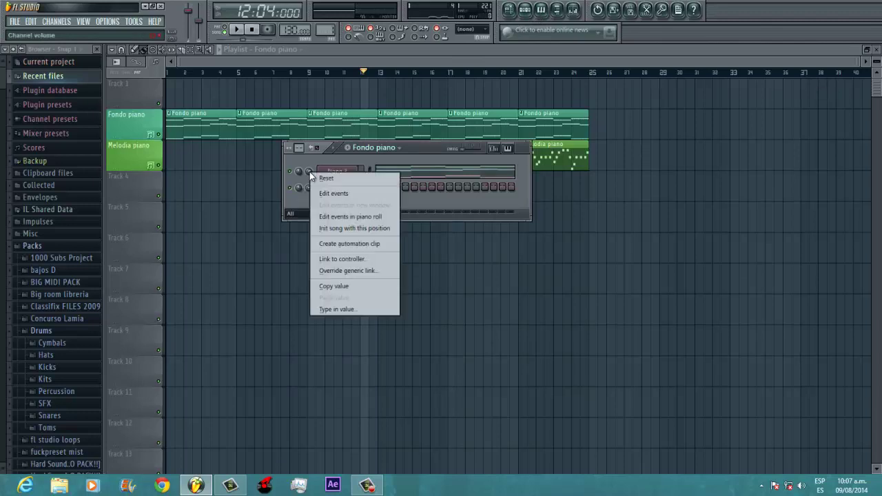
pyautogui.click(338, 246)
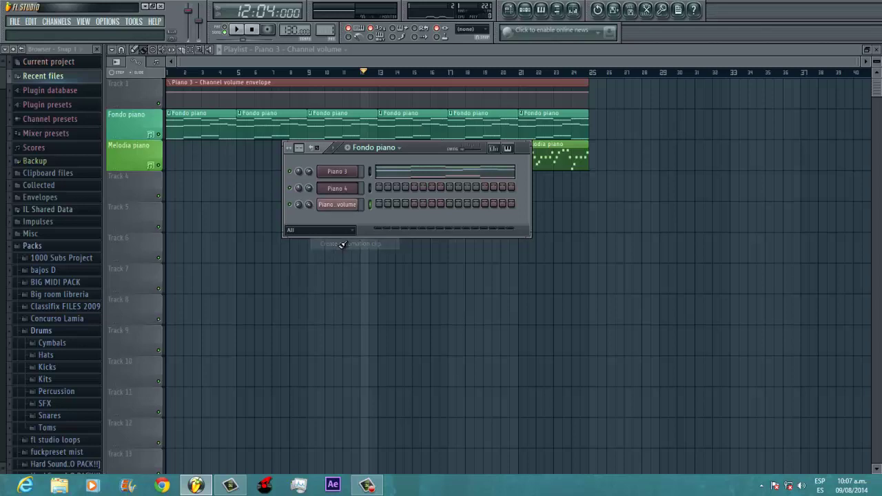
# Shorten the Piano 3 volume envelope to end at bar 13 and lower its first point to the bottom for a fade-in
pyautogui.click(366, 72)
pyautogui.moveTo(592, 92); pyautogui.dragTo(379, 90)
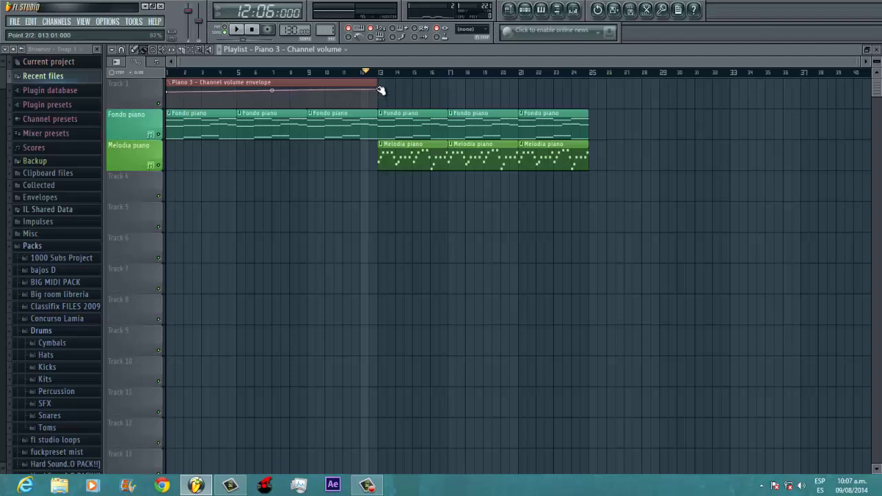
pyautogui.moveTo(170, 96); pyautogui.dragTo(169, 105)
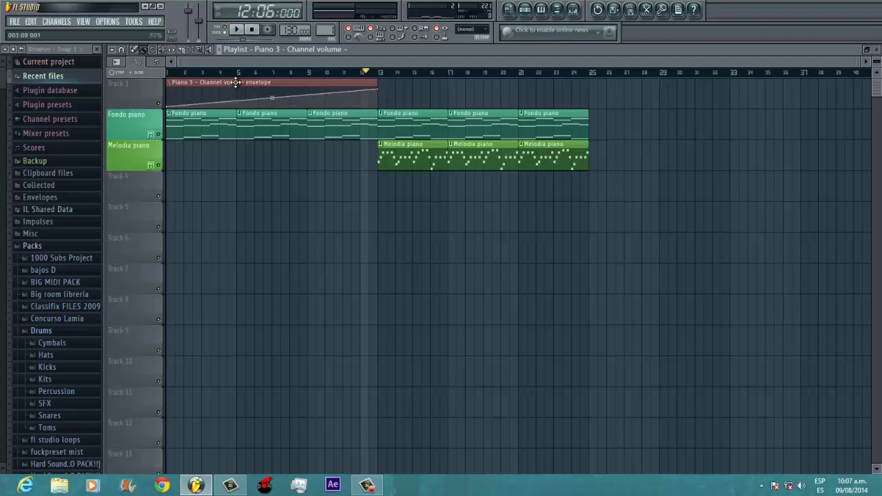
# Move the Piano 3 volume envelope clip to Track 4 and bend its line into a slow-starting upward curve
pyautogui.moveTo(236, 83); pyautogui.dragTo(237, 181)
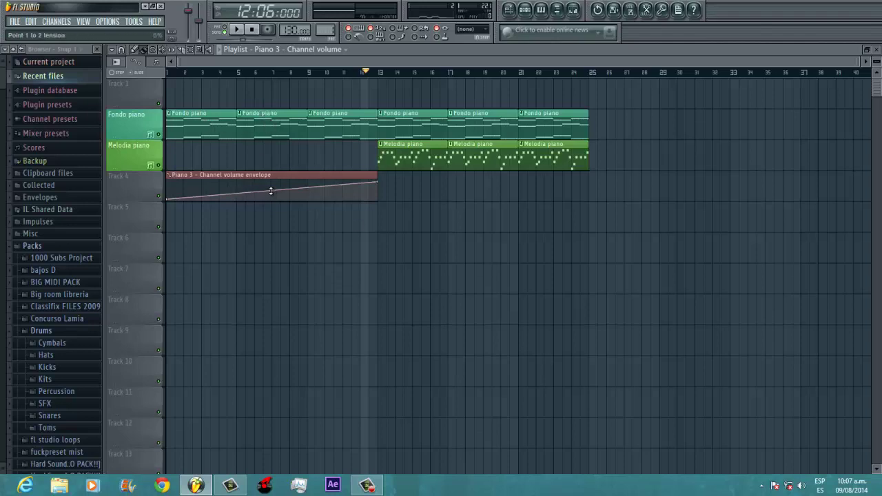
pyautogui.moveTo(271, 191); pyautogui.dragTo(271, 219)
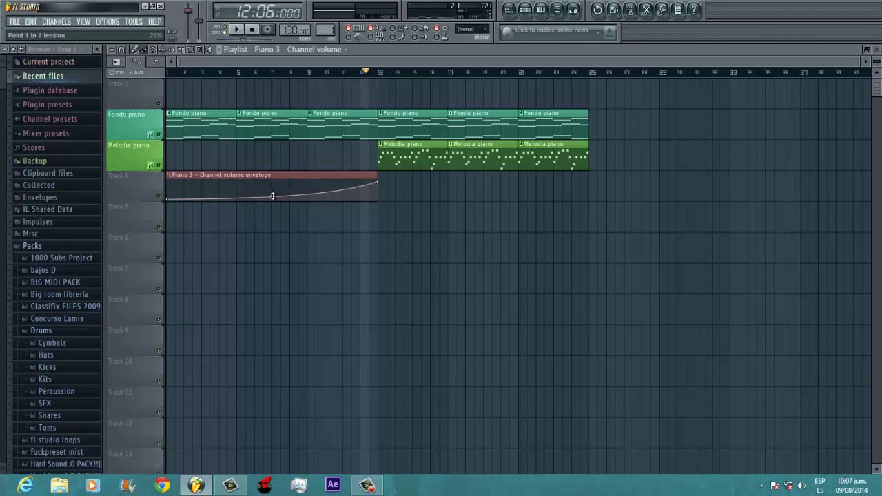
# Listen to the piano fade-in from bar 1, around bar 9 and into the melody entry at bar 13
pyautogui.press('space')
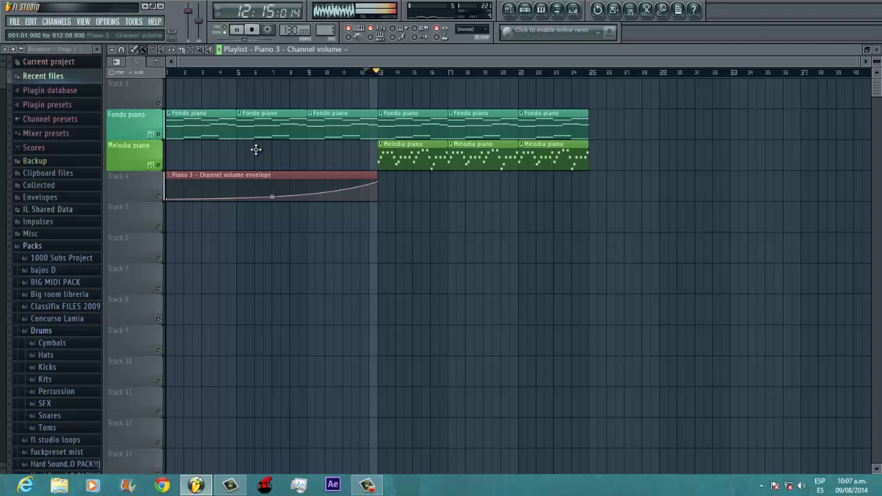
pyautogui.press('space')
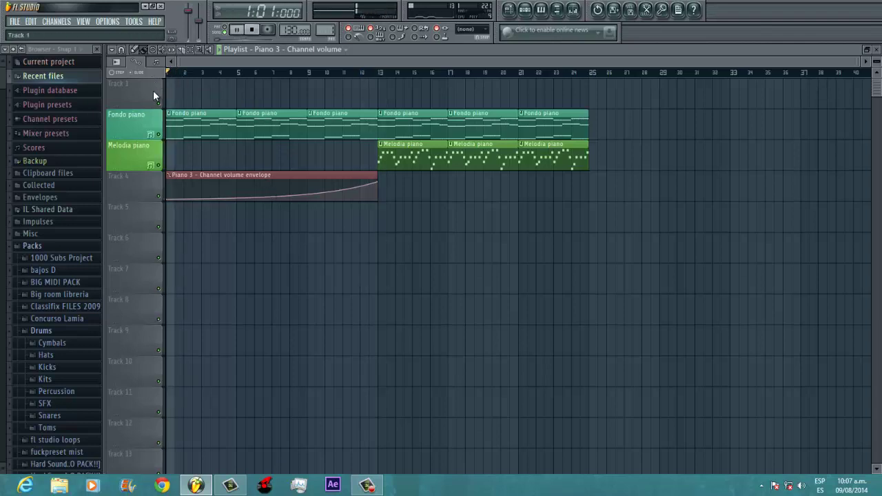
pyautogui.press('space')
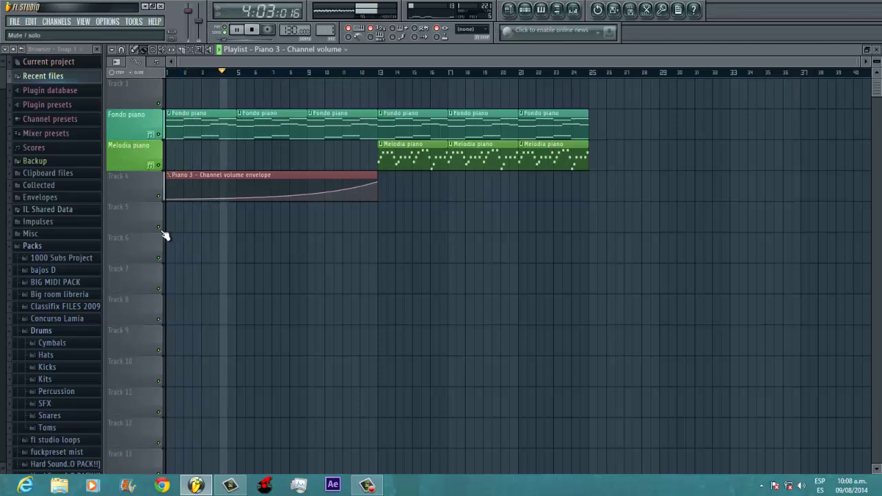
pyautogui.click(312, 74)
pyautogui.click(378, 74)
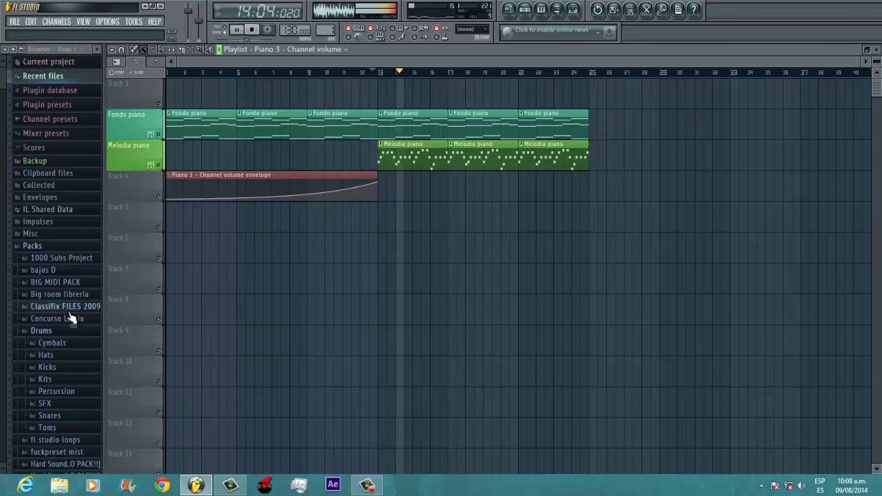
pyautogui.press('space')
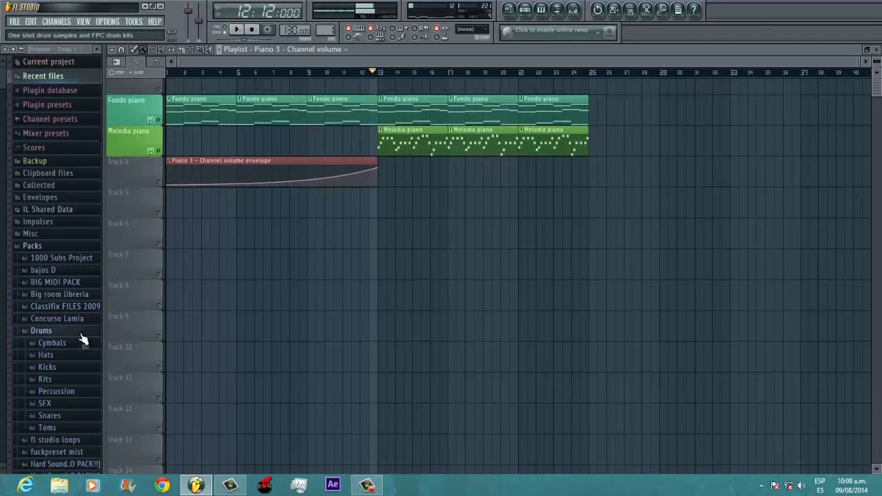
# Switch to the empty Pattern 3 in the step sequencer and name it Percusion
pyautogui.click(523, 11)
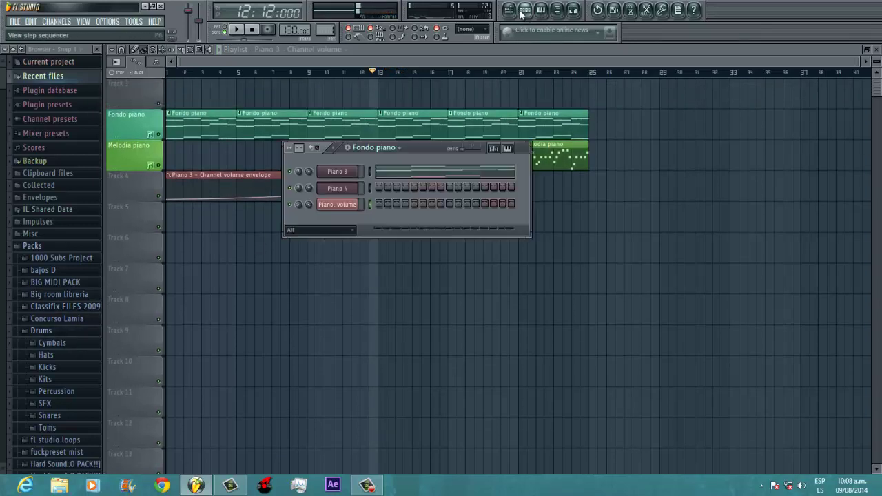
pyautogui.click(348, 148)
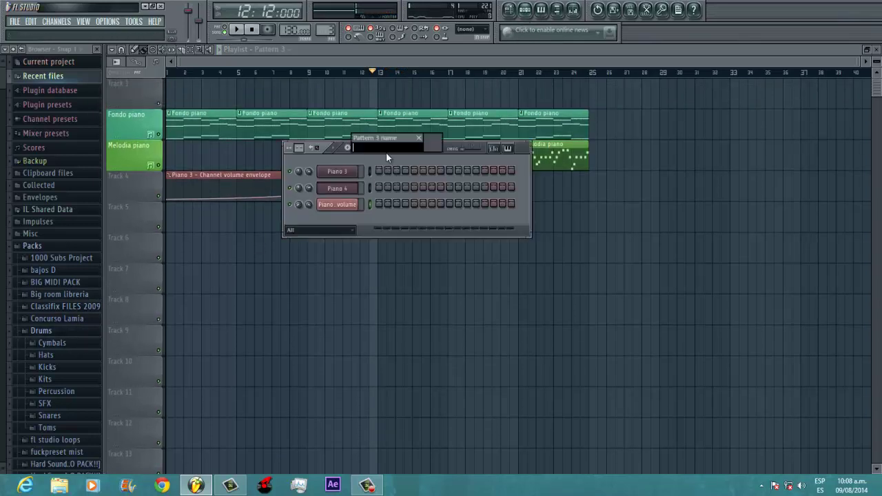
pyautogui.write('Percusion')
pyautogui.click(431, 146)
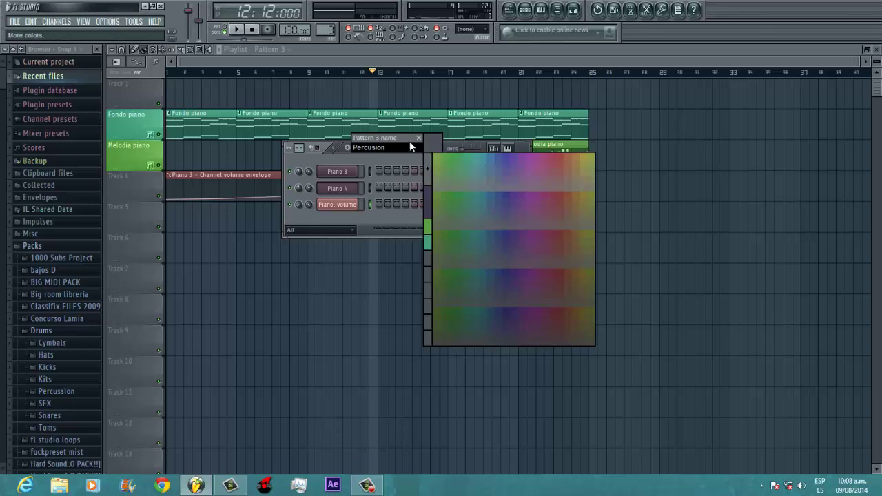
pyautogui.click(409, 146)
pyautogui.press('Return')
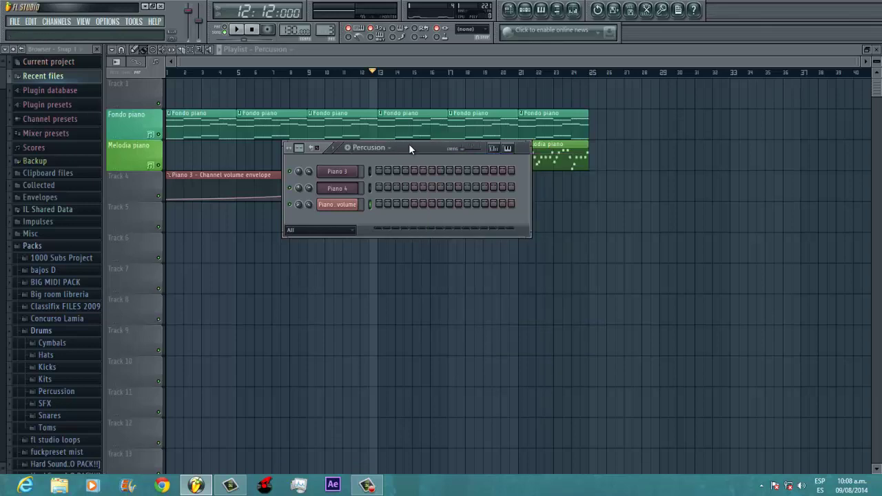
# Add a channel filter group named Percusion
pyautogui.click(348, 234)
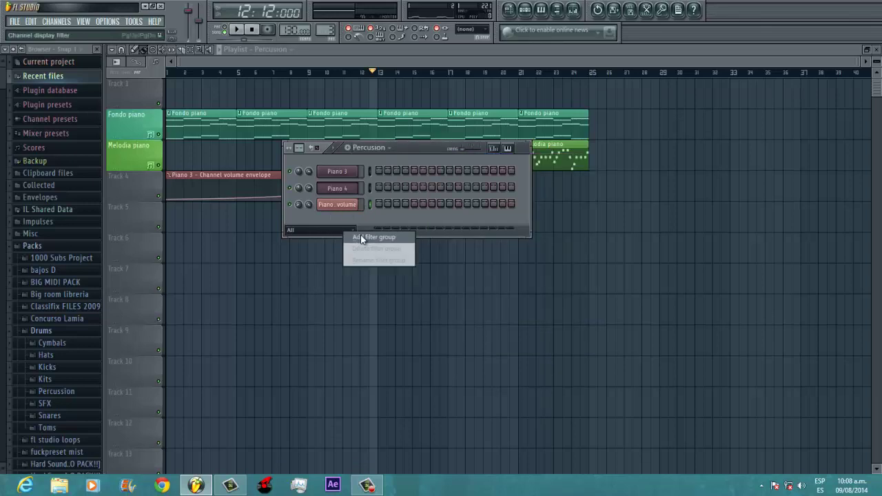
pyautogui.click(360, 234)
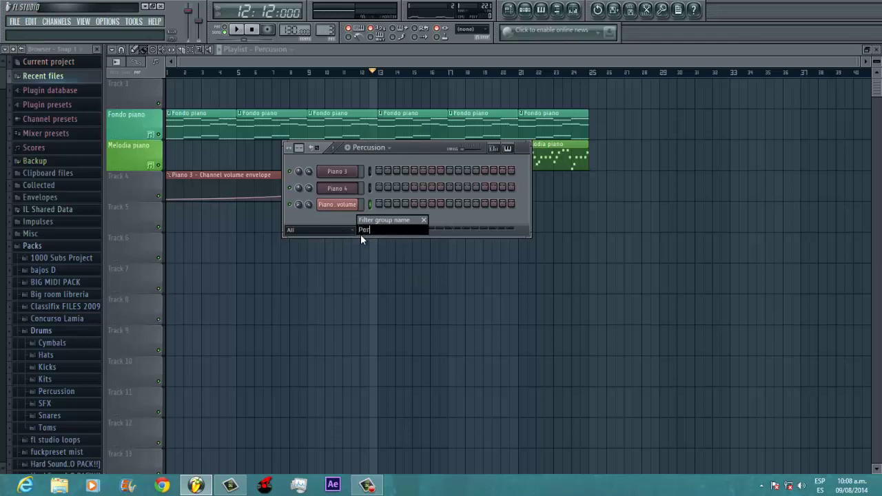
pyautogui.write('Percusion')
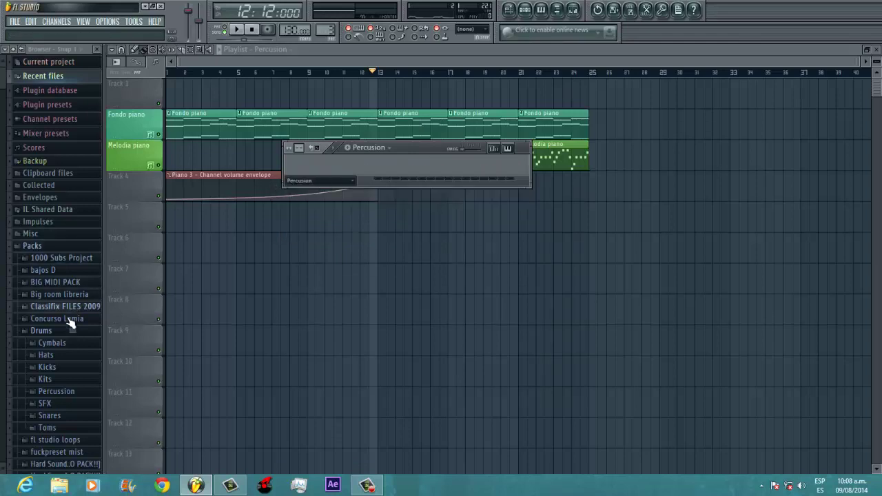
# Audition cowbell, clave, egg, wood hit and clap samples in the Drums pack's Percussion folder
pyautogui.click(67, 395)
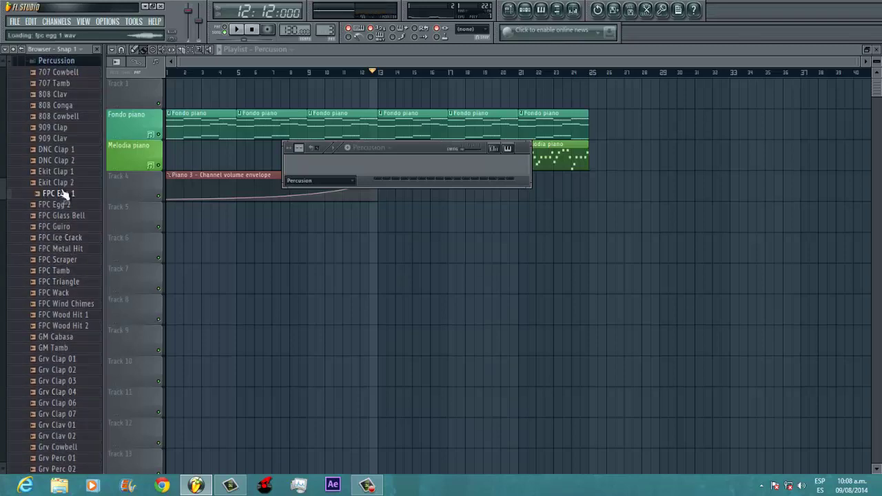
pyautogui.click(56, 106)
pyautogui.click(56, 73)
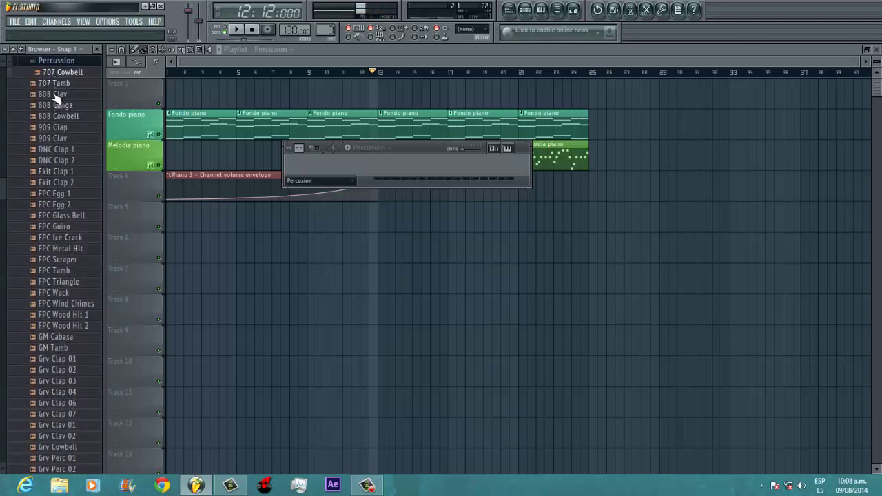
pyautogui.click(56, 95)
pyautogui.click(75, 195)
pyautogui.click(61, 315)
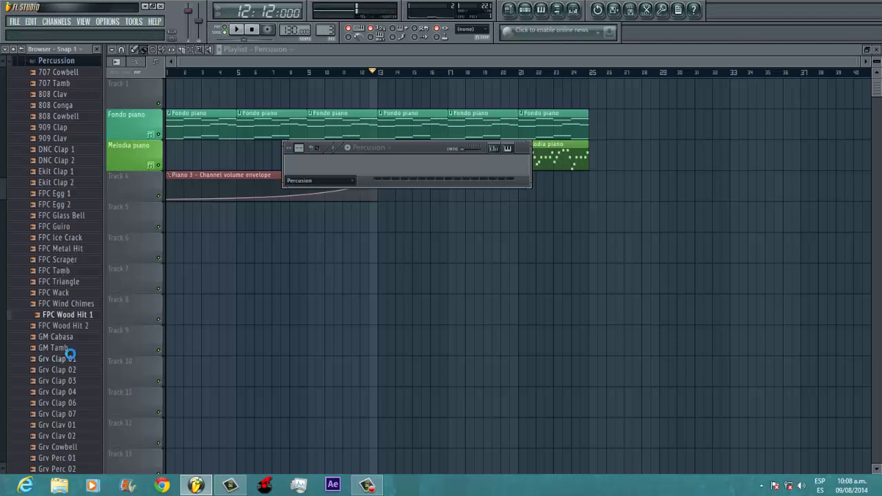
pyautogui.click(59, 359)
pyautogui.scroll(-4, 79, 372)
pyautogui.scroll(4, 80, 373)
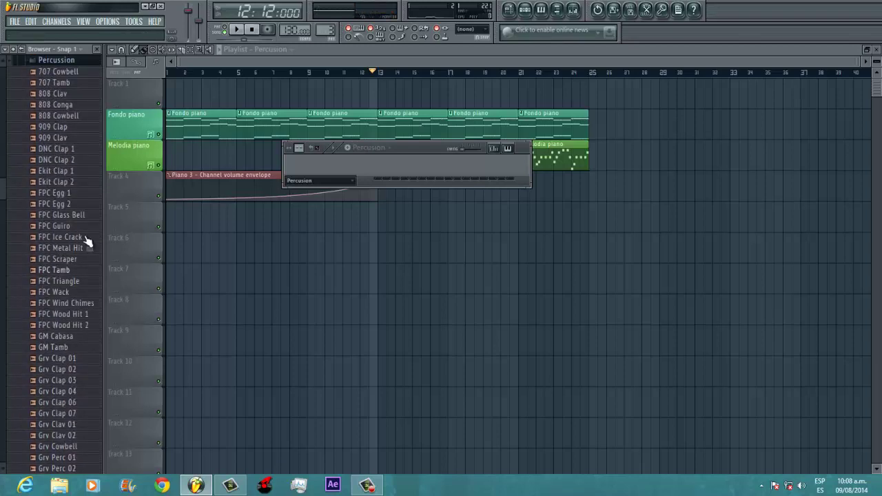
# Load the Ekit Clap 1 sample as a new channel in the Percusion group and rename it clap
pyautogui.click(62, 162)
pyautogui.click(67, 171)
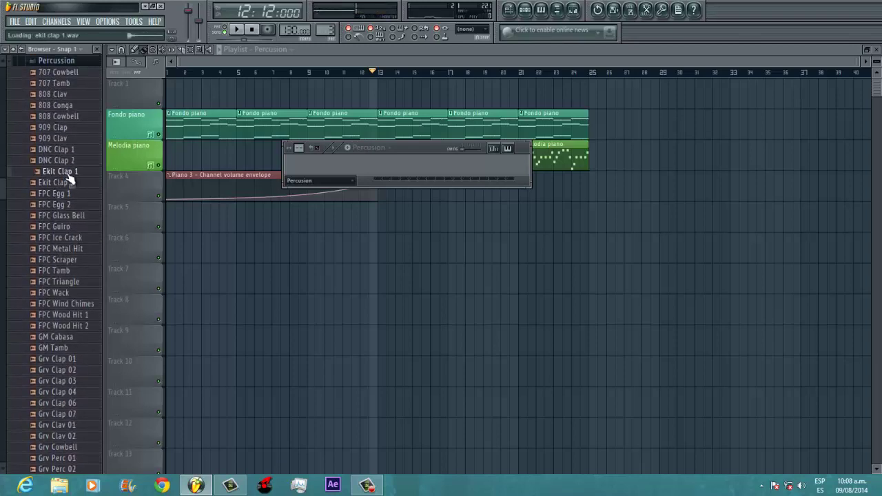
pyautogui.moveTo(69, 176); pyautogui.dragTo(324, 171)
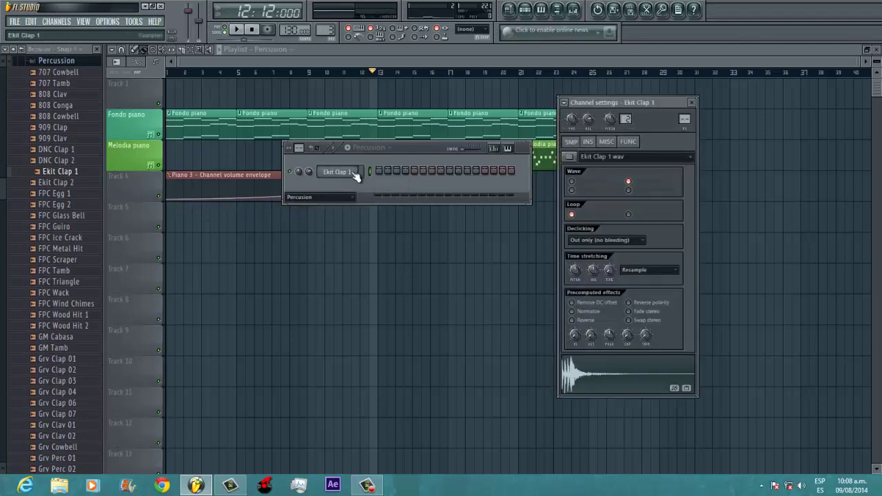
pyautogui.rightClick(355, 175)
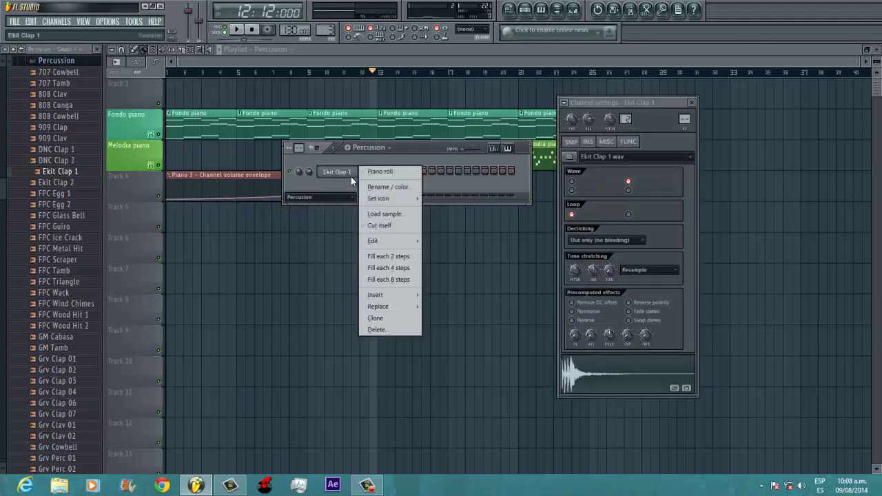
pyautogui.click(388, 187)
pyautogui.write('clap')
pyautogui.press('Return')
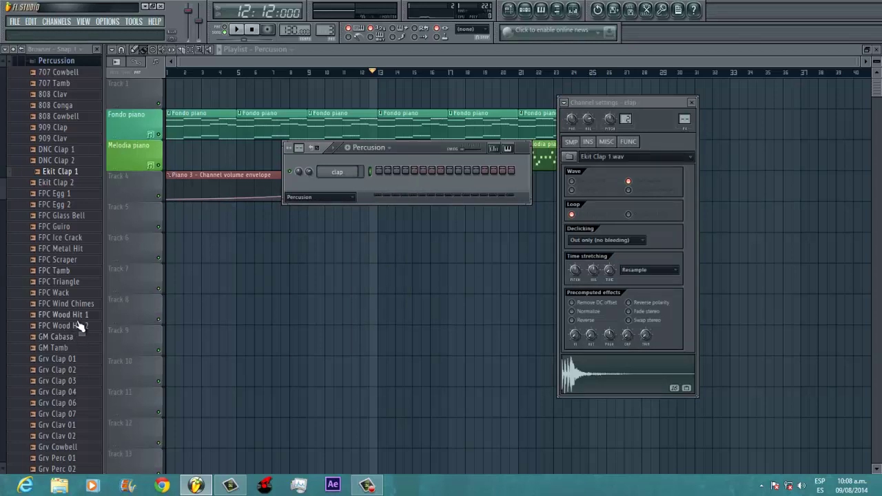
# Replace the clap channel's sample with Grv Clap 04 and name the channel clap again
pyautogui.click(70, 392)
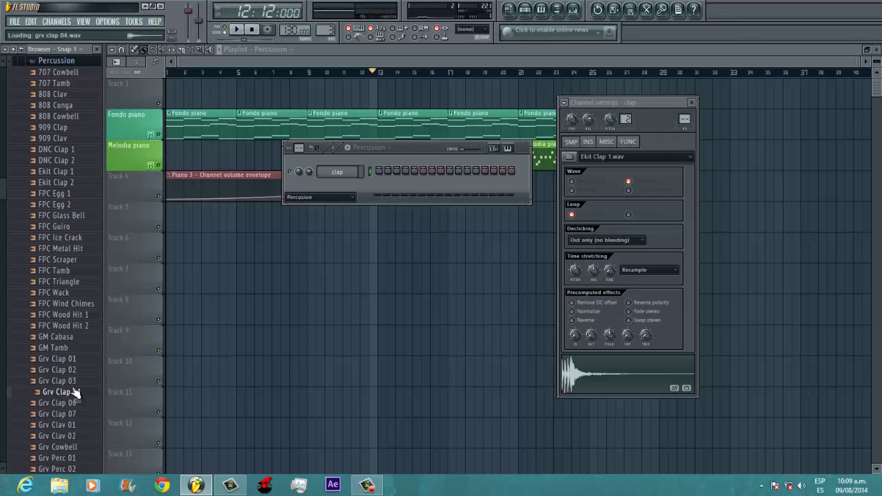
pyautogui.moveTo(76, 392); pyautogui.dragTo(329, 174)
pyautogui.rightClick(330, 171)
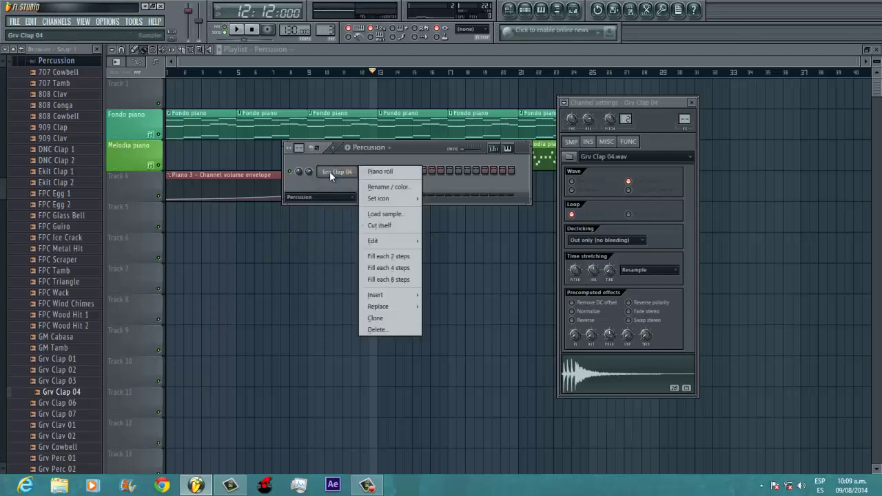
pyautogui.click(387, 187)
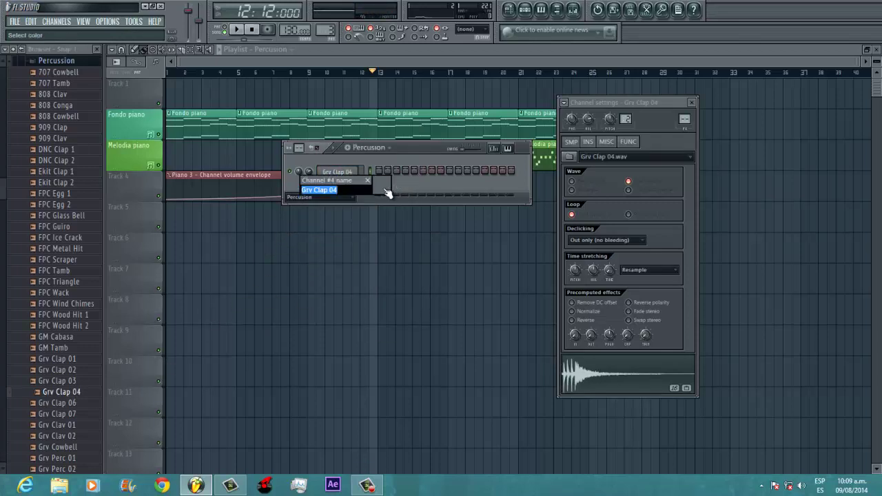
pyautogui.press('Return')
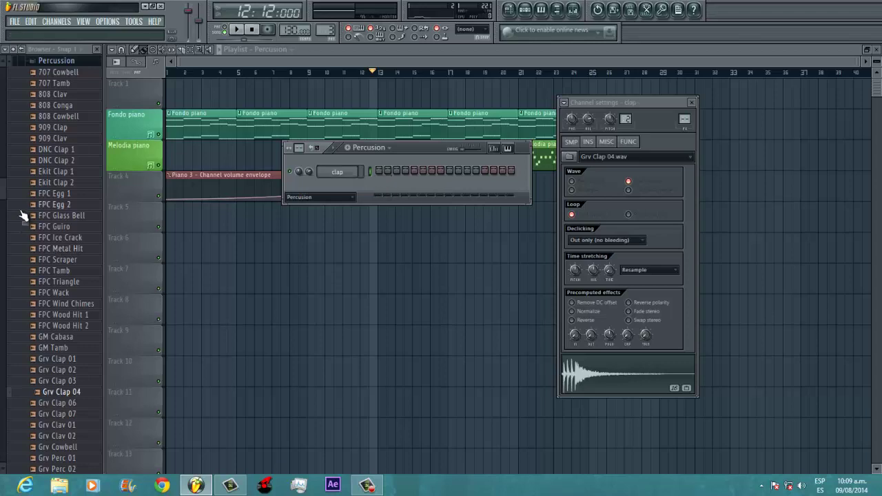
# Audition samples in the Kicks folder and load Grv Kick 18 as a new channel above clap
pyautogui.click(60, 63)
pyautogui.scroll(3, 64, 181)
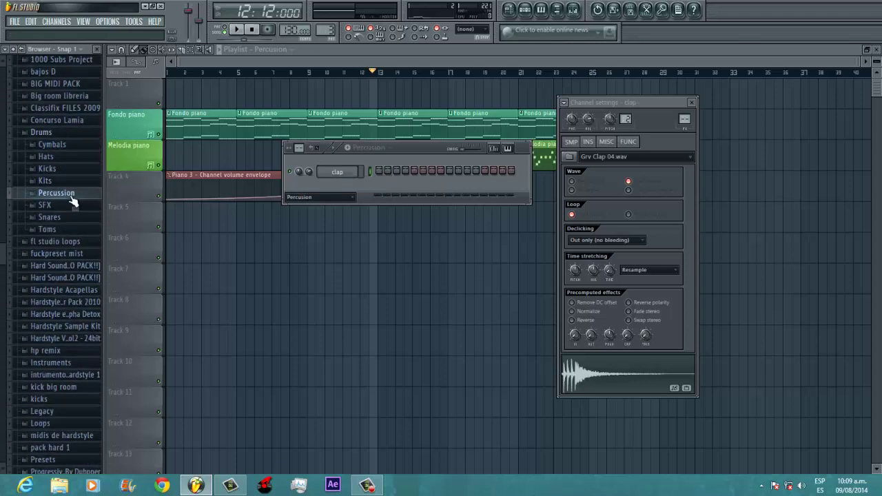
pyautogui.click(66, 170)
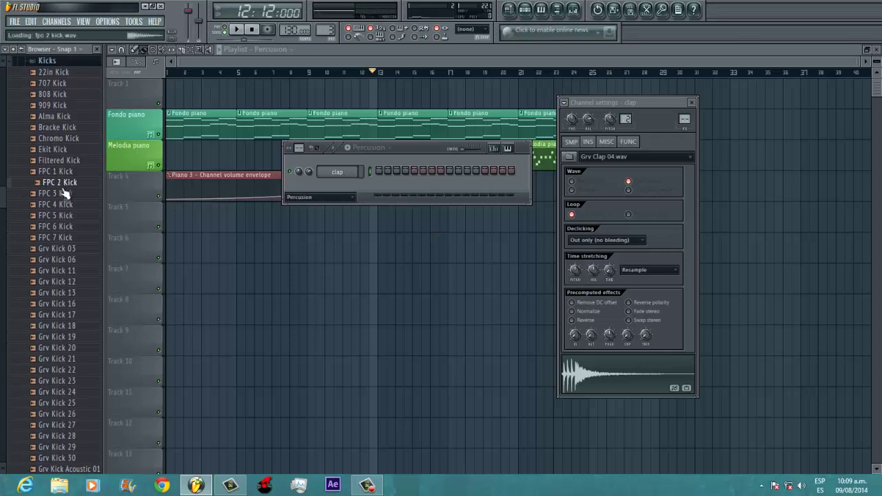
pyautogui.click(69, 303)
pyautogui.click(69, 337)
pyautogui.click(72, 328)
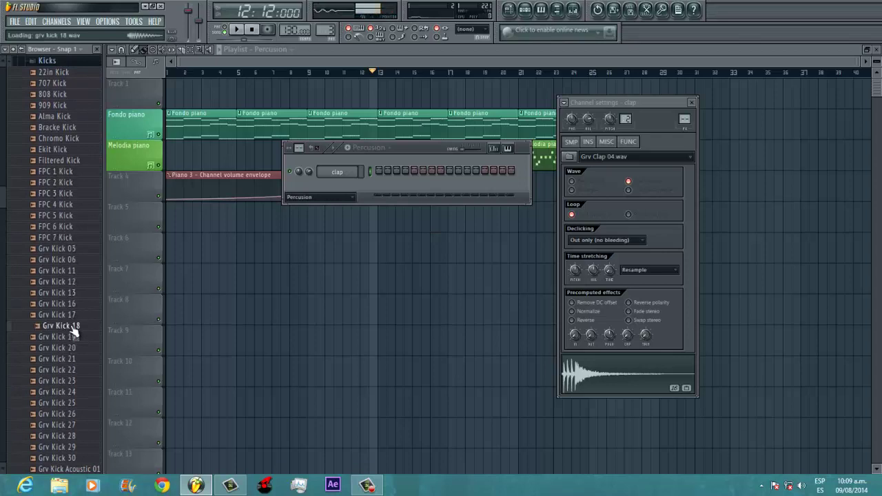
pyautogui.moveTo(74, 333); pyautogui.dragTo(333, 166)
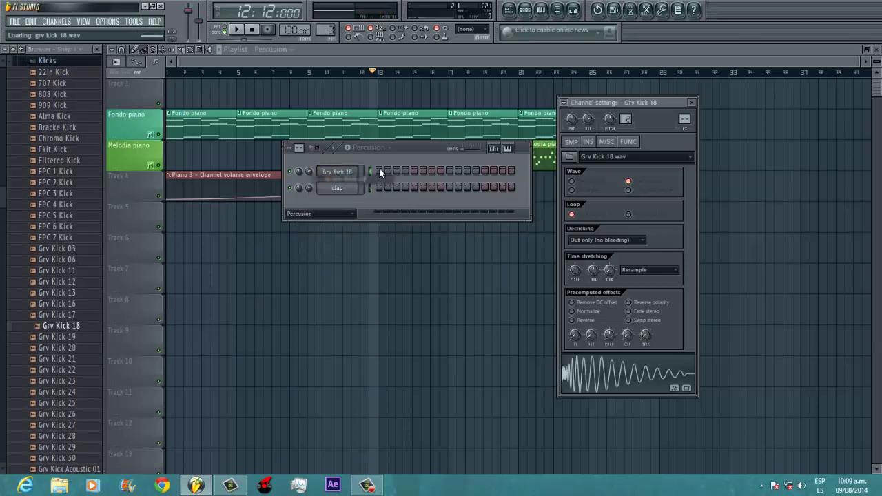
# Fill the Grv Kick 18 channel with a hit every 4 steps and play the Percusion pattern on its own
pyautogui.rightClick(356, 173)
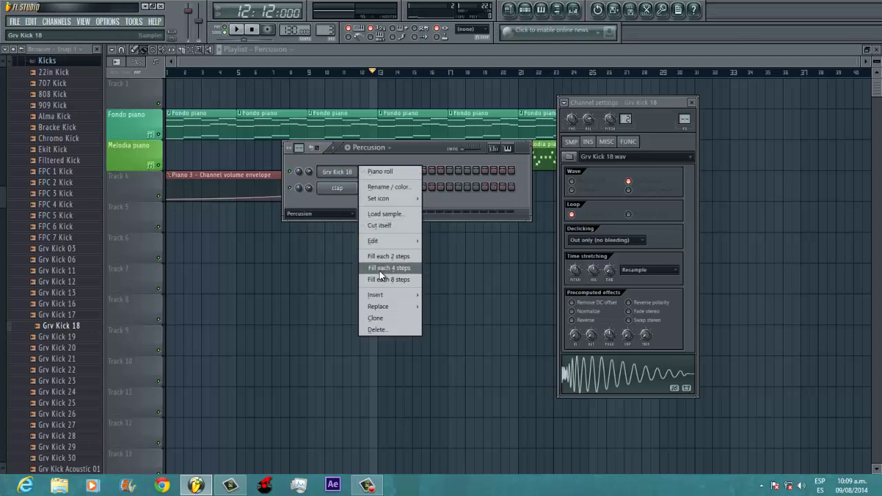
pyautogui.click(380, 269)
pyautogui.press('space')
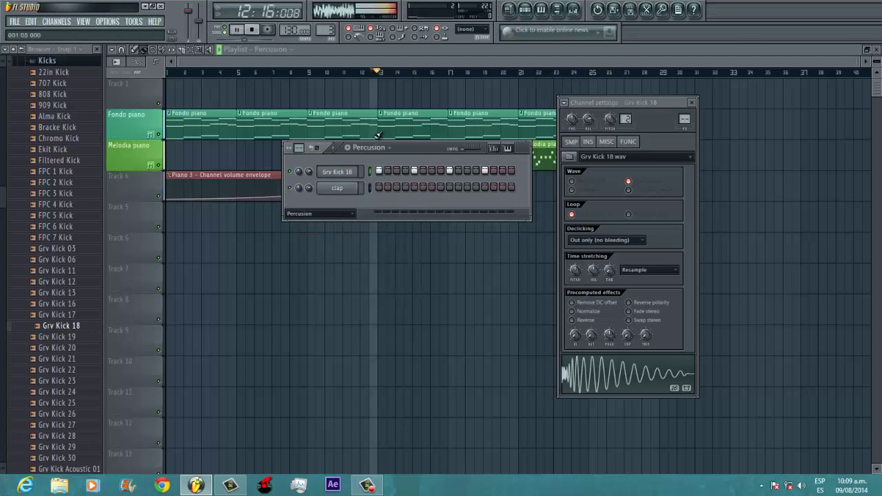
pyautogui.click(223, 27)
# Place clap hits on steps 5 and 13 only, listen to the pattern with the kick, and stop playback
pyautogui.rightClick(353, 198)
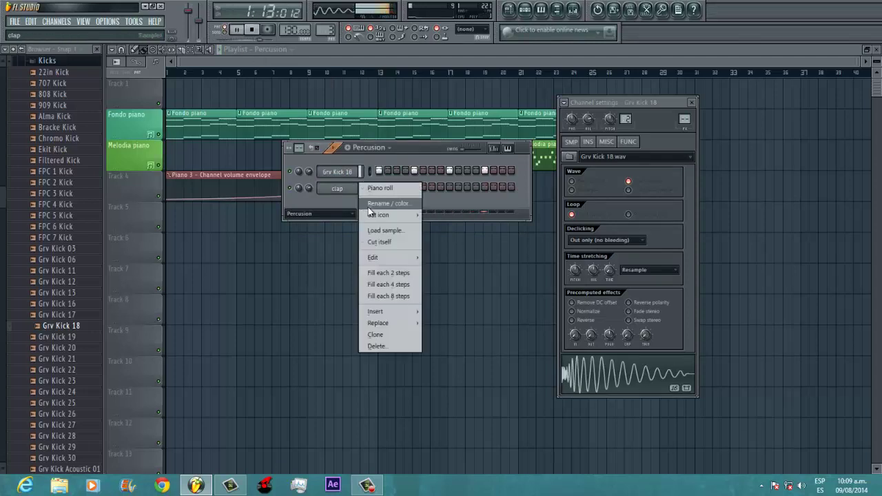
pyautogui.click(390, 281)
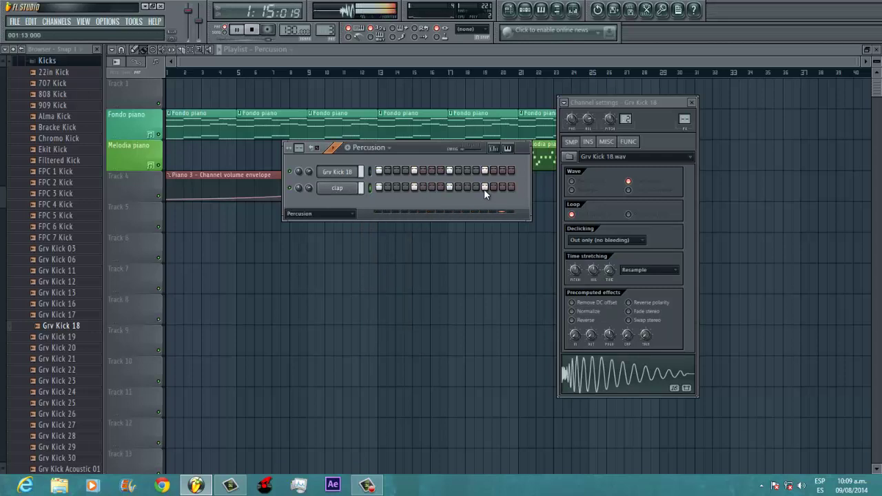
pyautogui.rightClick(414, 188)
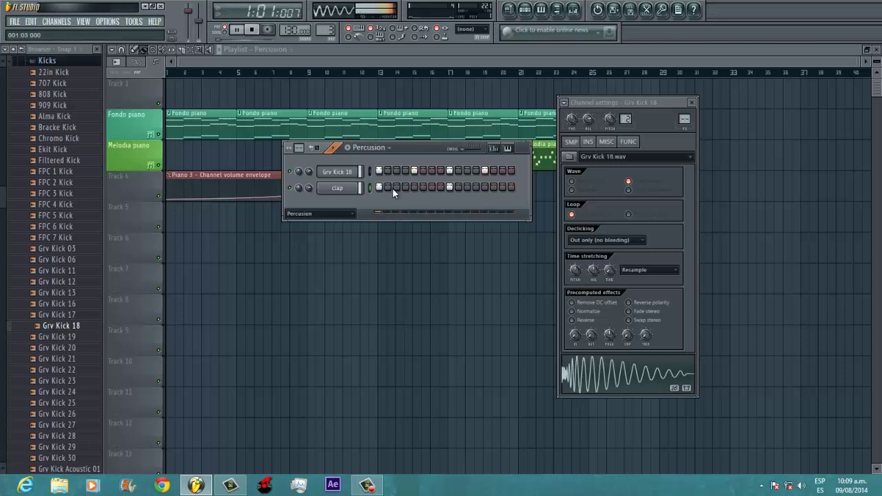
pyautogui.click(413, 187)
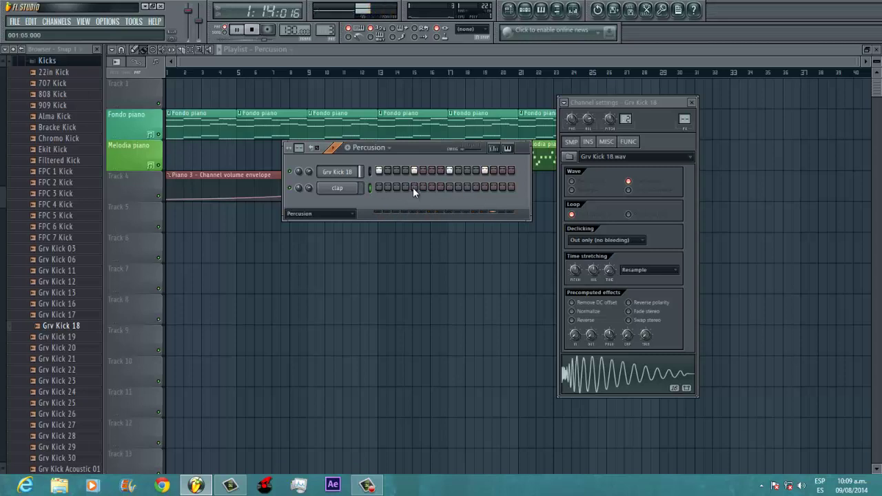
pyautogui.click(486, 187)
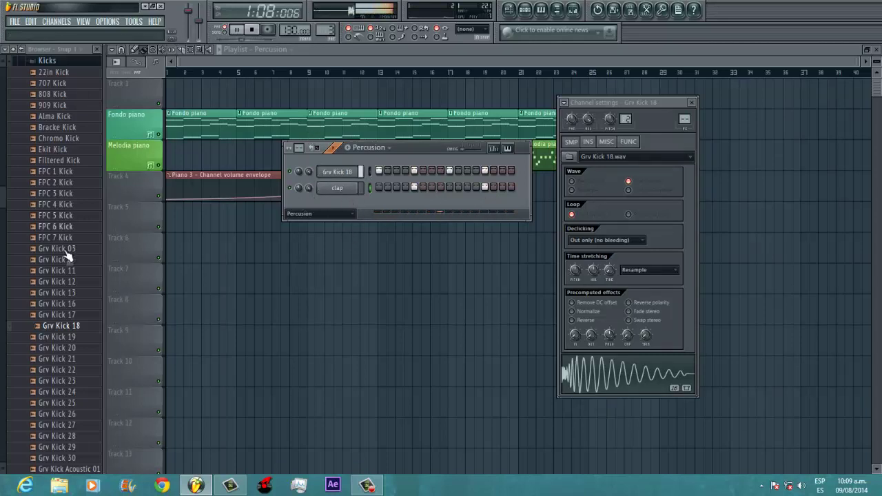
pyautogui.press('space')
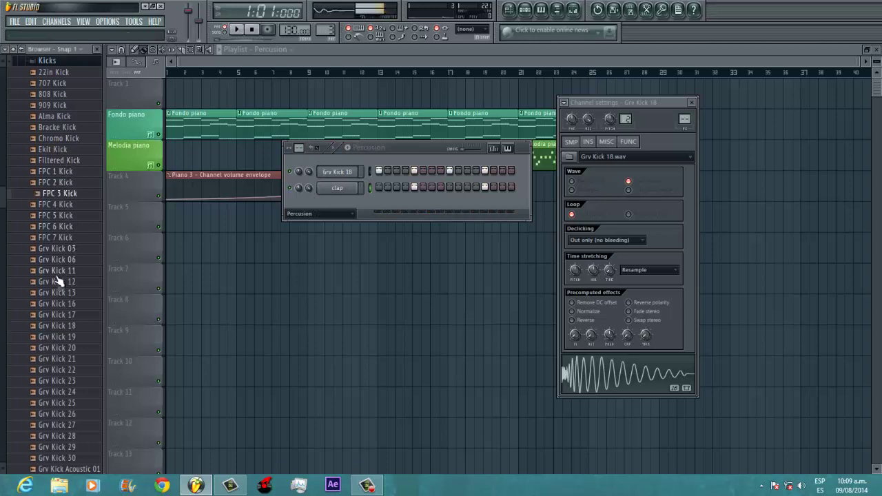
# Rename the Grv Kick 18 channel to Kick
pyautogui.rightClick(333, 172)
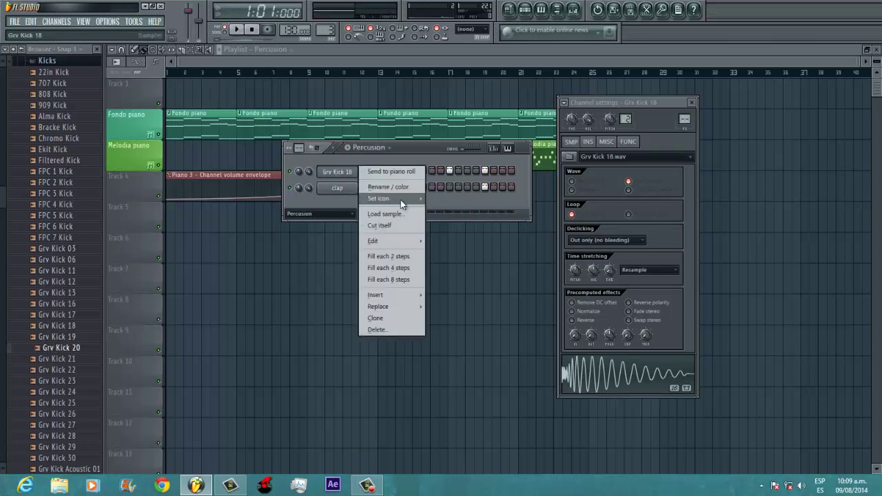
pyautogui.click(402, 198)
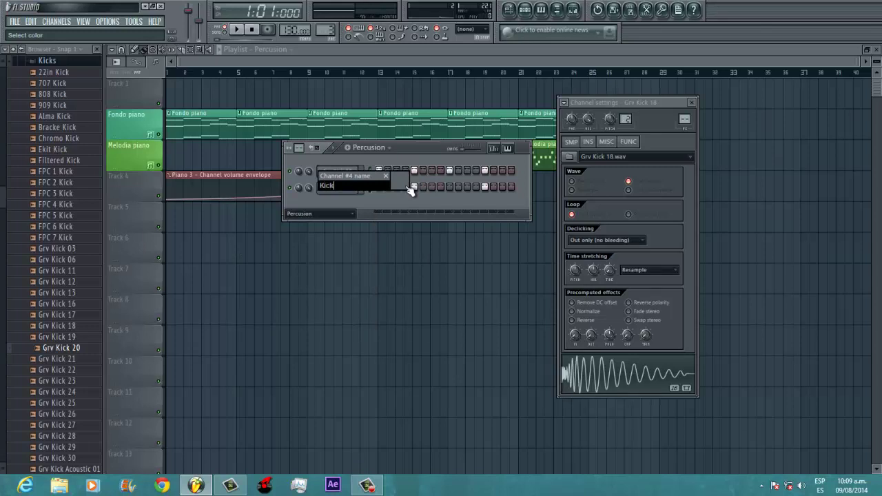
pyautogui.press('Return')
# Audition the Bracke, Chromo, Ekit and Glotch samples in the Drums pack's Hats folder
pyautogui.click(52, 83)
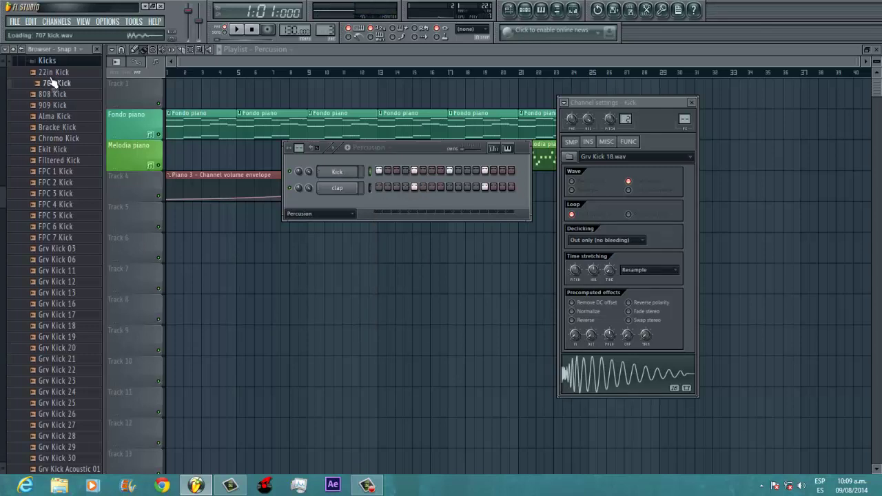
pyautogui.click(50, 62)
pyautogui.scroll(3, 59, 145)
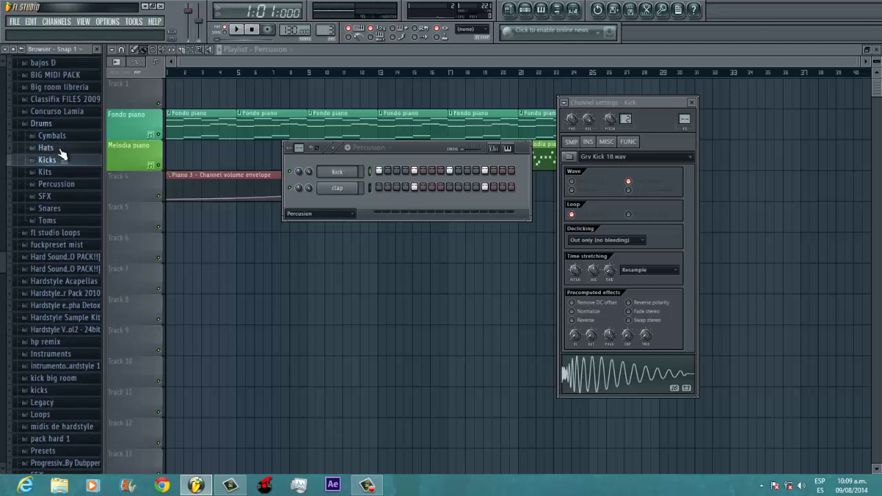
pyautogui.click(62, 154)
pyautogui.click(54, 182)
pyautogui.click(55, 207)
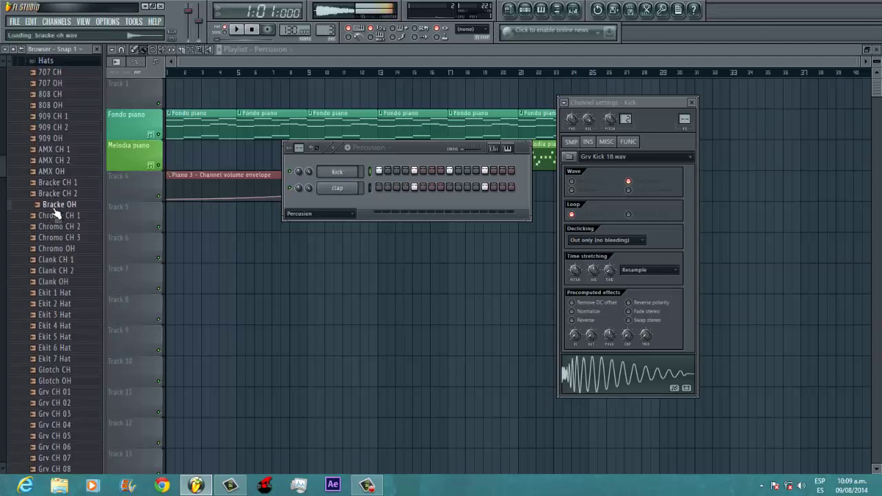
pyautogui.click(55, 216)
pyautogui.click(44, 238)
pyautogui.click(63, 294)
pyautogui.click(65, 348)
pyautogui.click(73, 315)
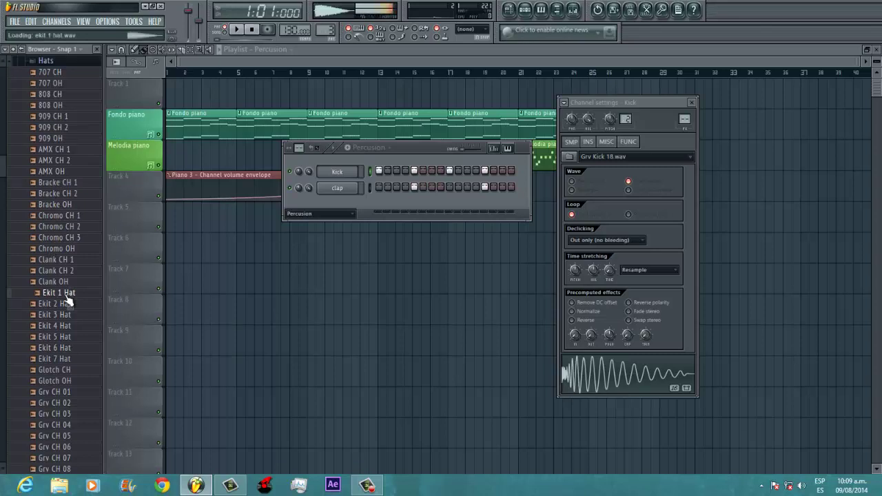
pyautogui.click(67, 308)
pyautogui.click(69, 348)
pyautogui.click(69, 371)
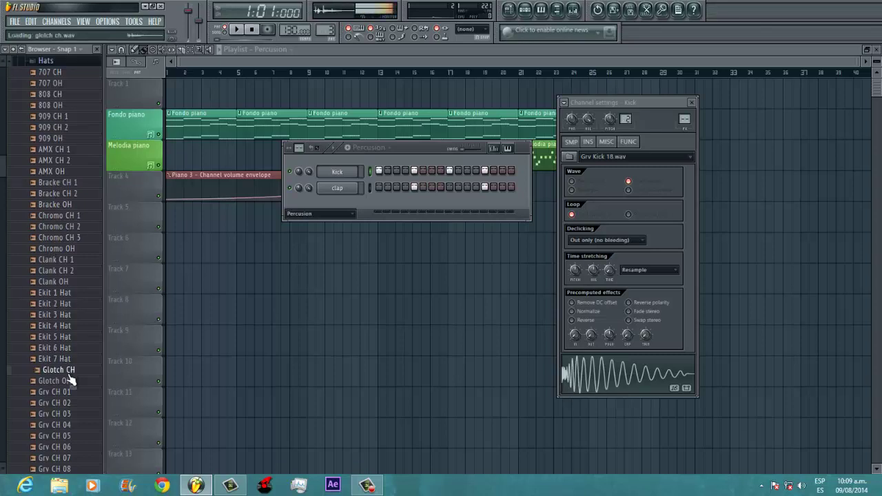
# Compare the 909, AMX, 808 and 707 hats and load 707 CH as a new channel below clap
pyautogui.click(55, 138)
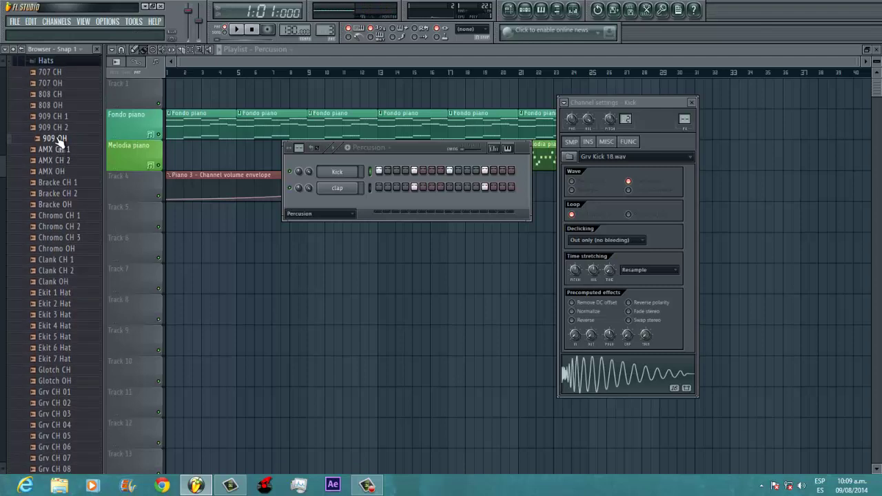
pyautogui.click(58, 151)
pyautogui.click(54, 140)
pyautogui.click(52, 98)
pyautogui.click(55, 73)
pyautogui.click(56, 81)
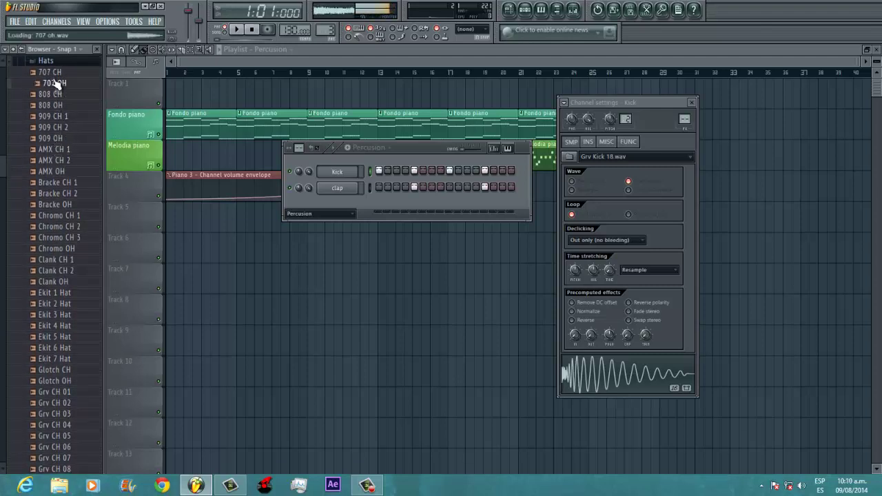
pyautogui.click(58, 72)
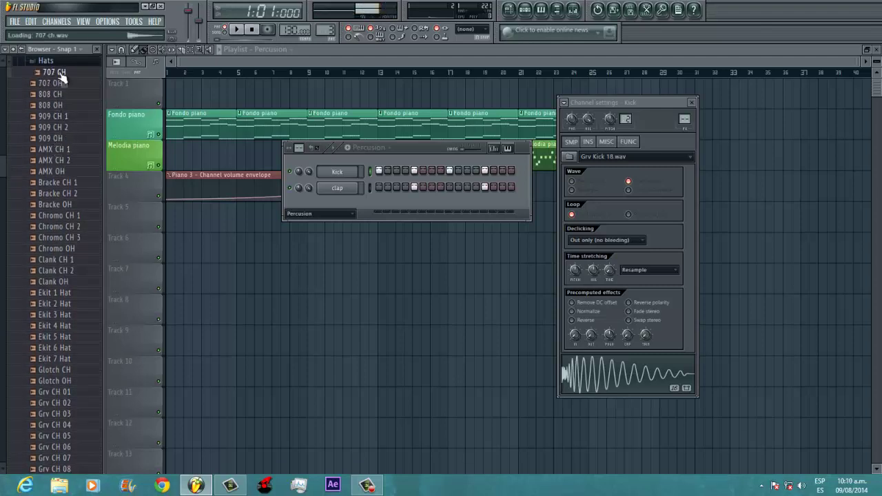
pyautogui.click(59, 403)
pyautogui.moveTo(42, 77); pyautogui.dragTo(407, 218)
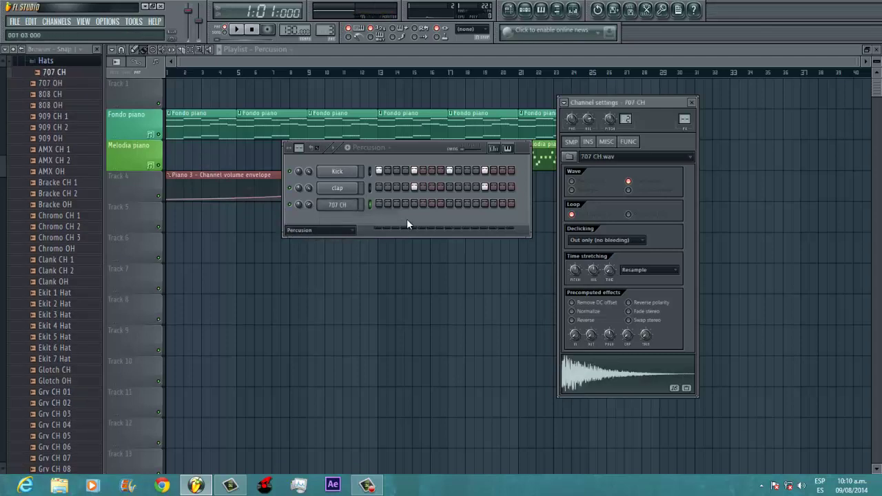
# Fill the 707 CH channel every 2 steps in the Percusion pattern and play it
pyautogui.rightClick(359, 201)
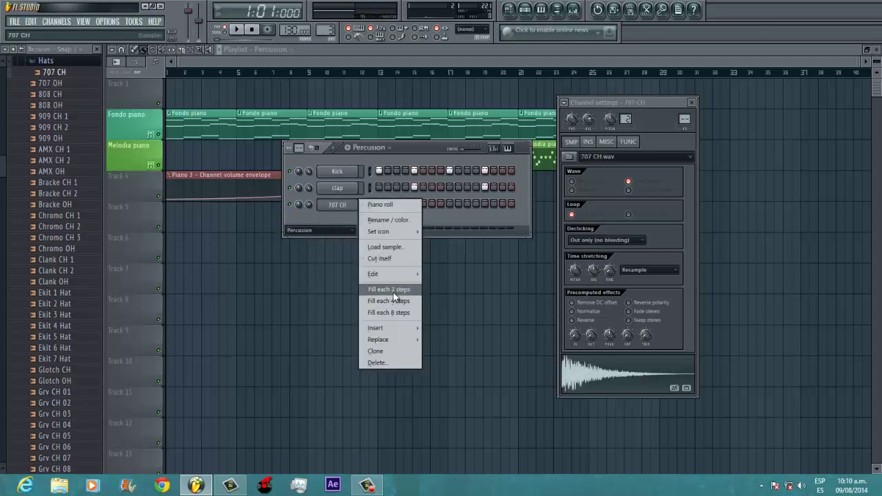
pyautogui.click(393, 292)
pyautogui.press('space')
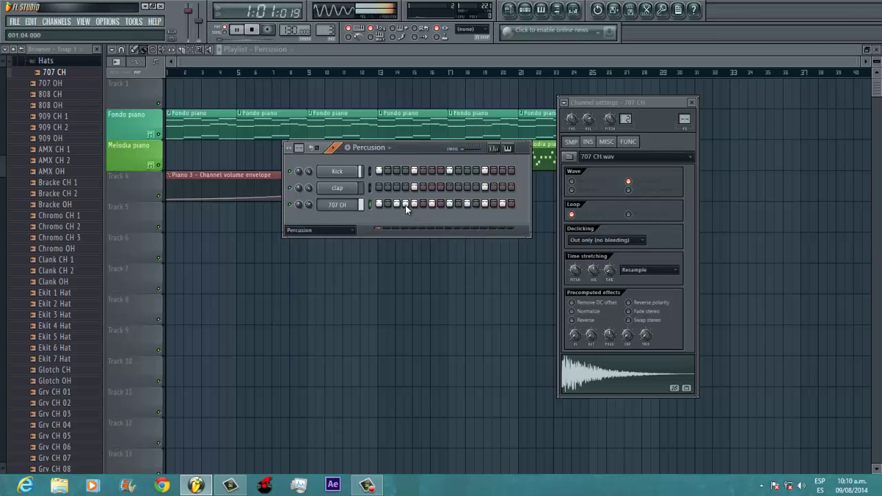
# Lower the velocity of the 707 CH hits on steps 3 and 11 to about 48%
pyautogui.click(494, 149)
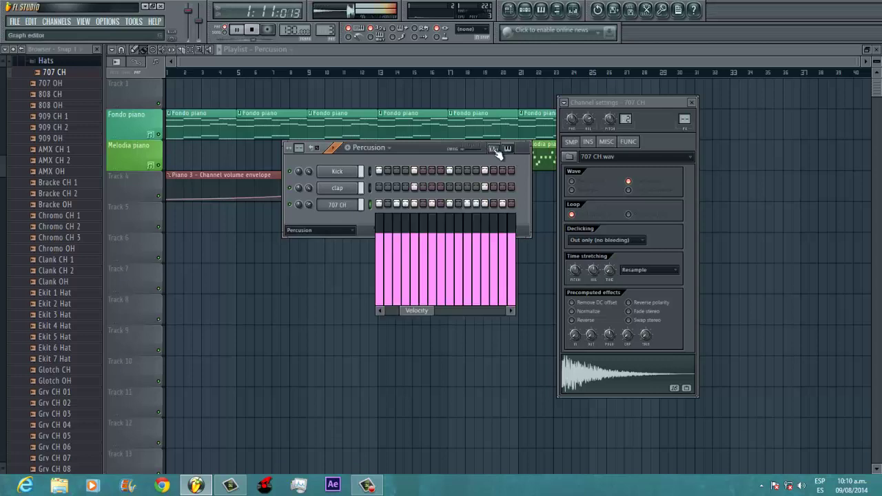
pyautogui.click(401, 254)
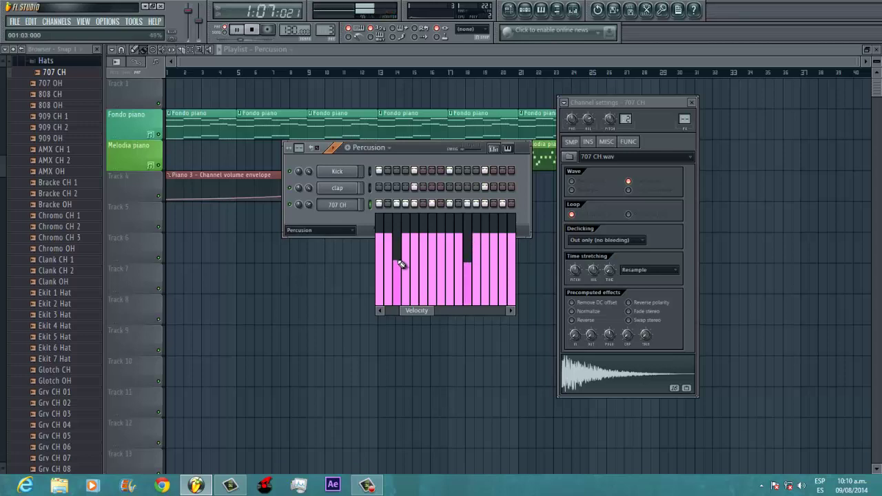
pyautogui.click(494, 149)
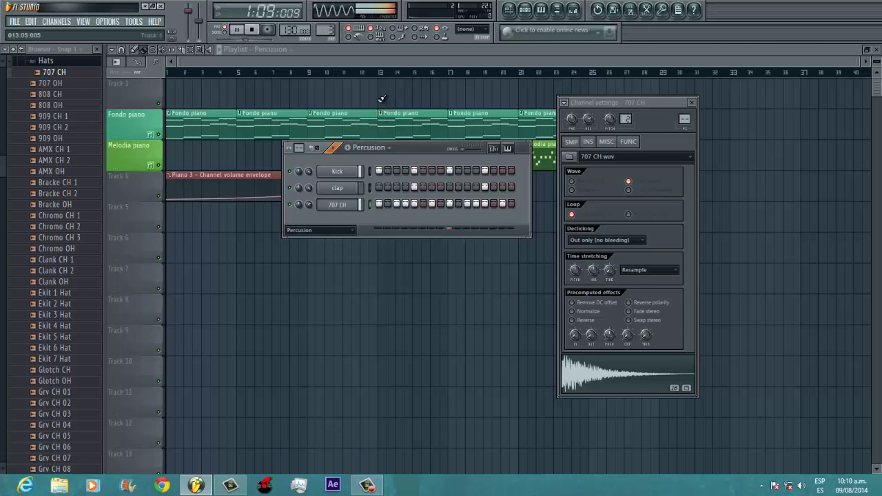
# Paint Percusion clips on Track 1 from bar 13 through bar 24 and play the song from just before bar 13
pyautogui.moveTo(381, 99); pyautogui.dragTo(576, 99)
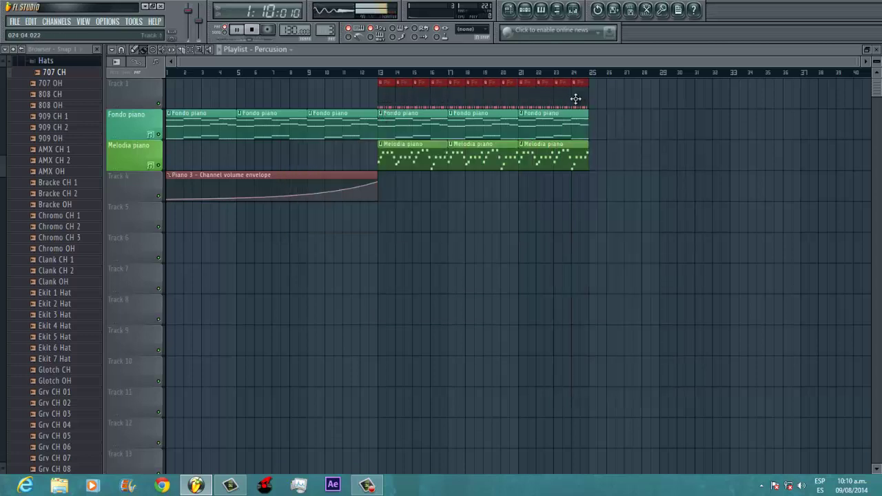
pyautogui.scroll(5, 351, 135)
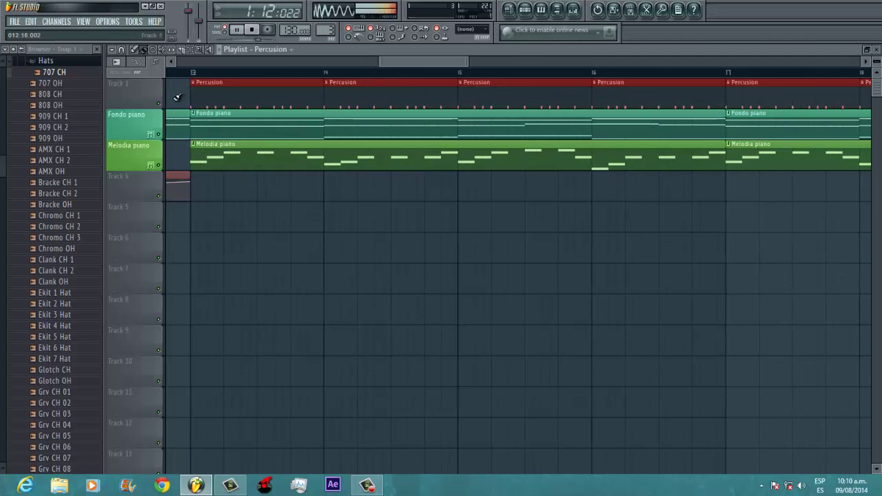
pyautogui.click(184, 73)
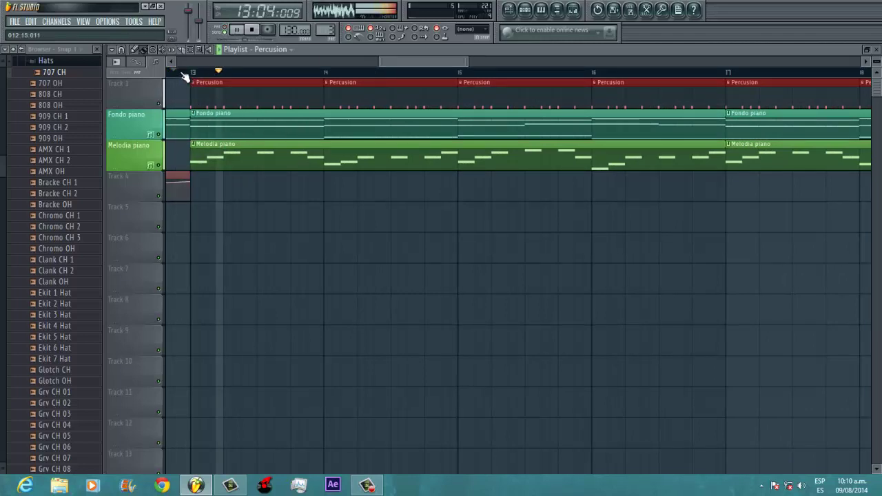
pyautogui.scroll(-3, 256, 147)
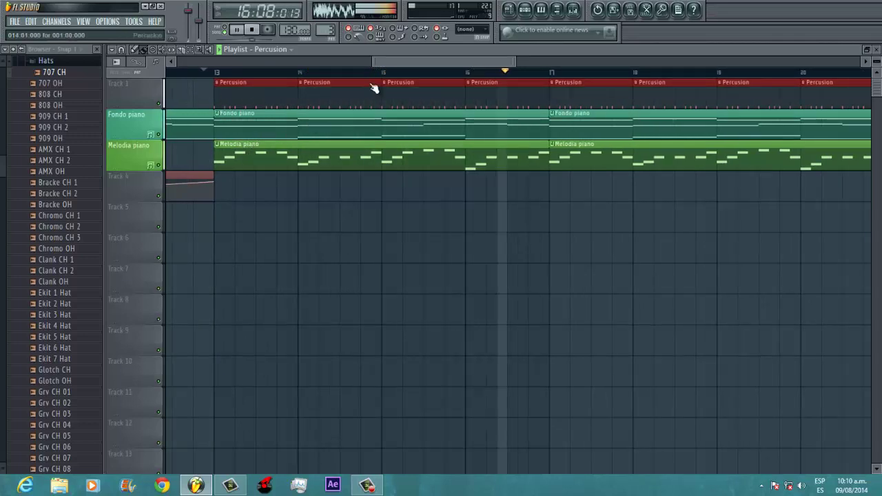
# Clear all 707 CH hits from the Percusion pattern, listen through the last bars of the arrangement, and stop playback
pyautogui.click(525, 9)
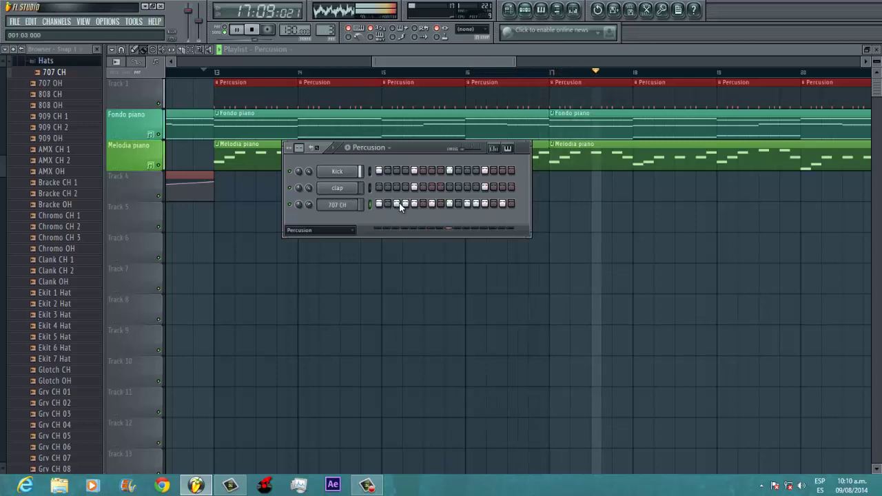
pyautogui.moveTo(383, 201); pyautogui.dragTo(510, 200)
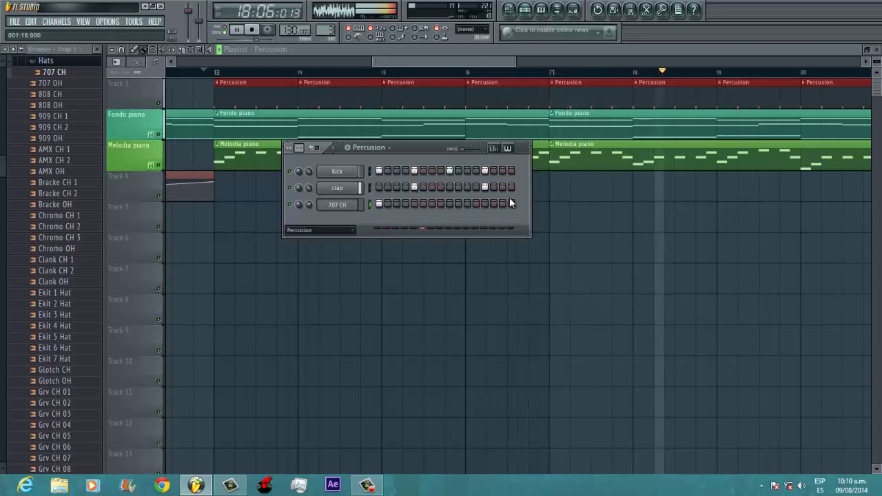
pyautogui.rightClick(379, 203)
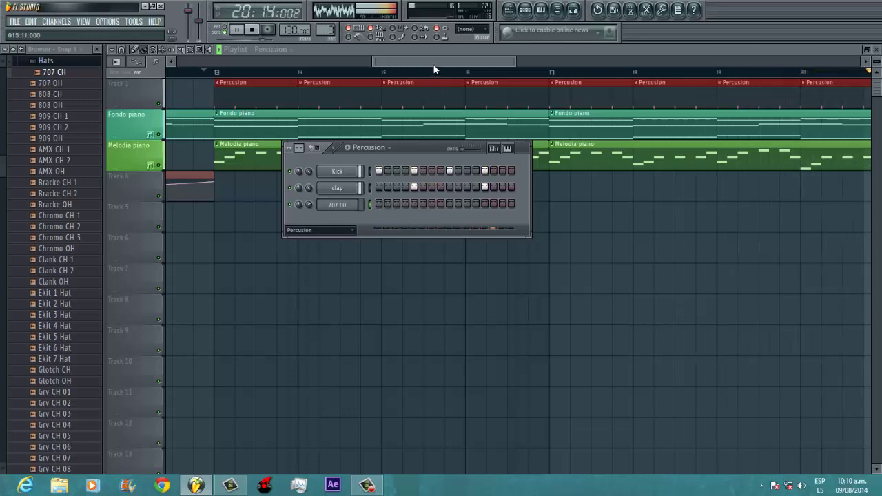
pyautogui.moveTo(433, 64); pyautogui.dragTo(571, 63)
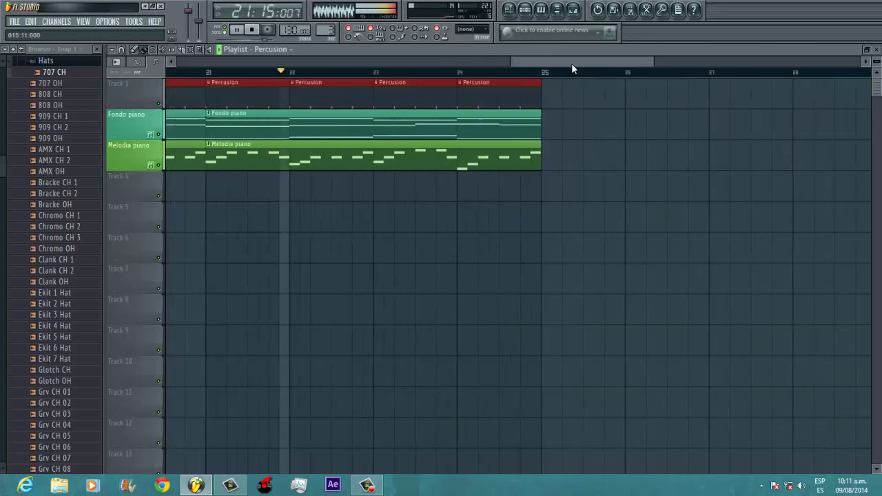
pyautogui.click(540, 10)
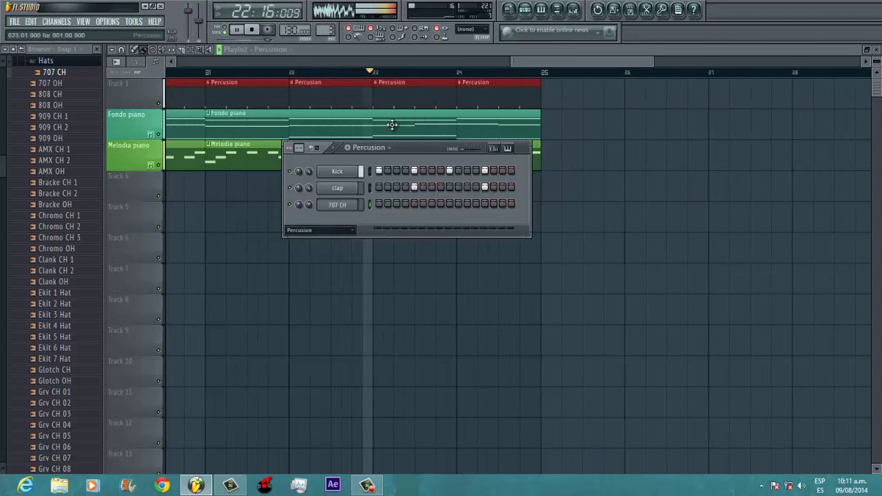
pyautogui.press('space')
pyautogui.click(464, 87)
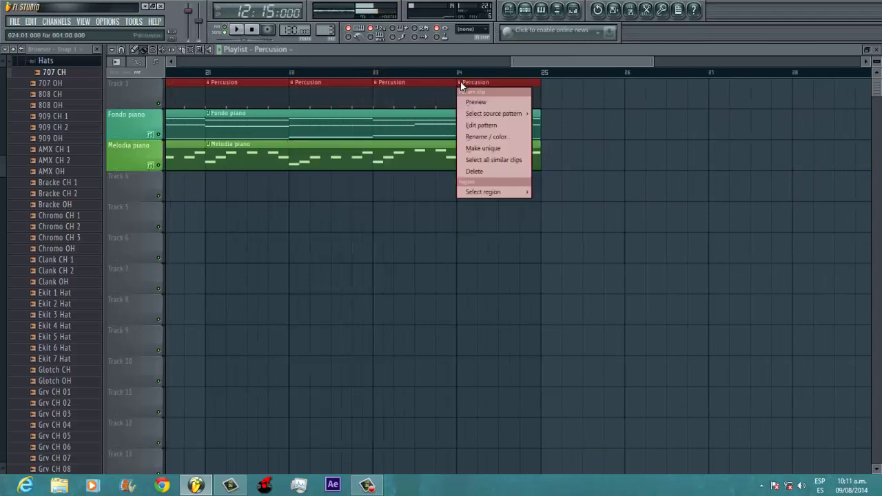
pyautogui.click(496, 162)
pyautogui.click(552, 96)
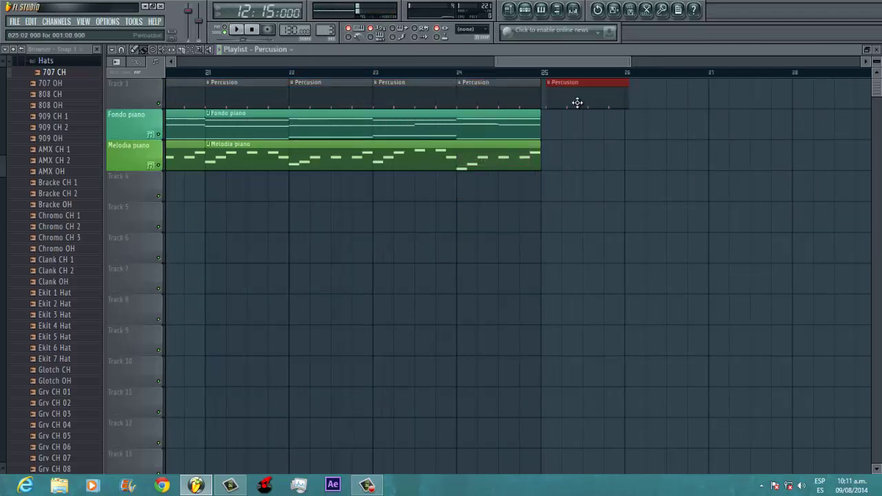
pyautogui.rightClick(554, 101)
# Make the Percusion clip at bar 24 unique, fill its 707 CH channel every 2 steps, and start playback
pyautogui.click(463, 82)
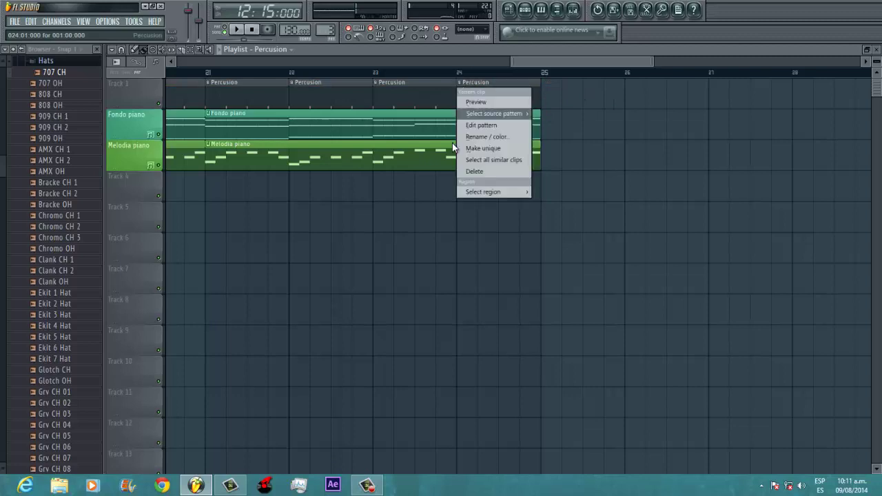
pyautogui.click(474, 148)
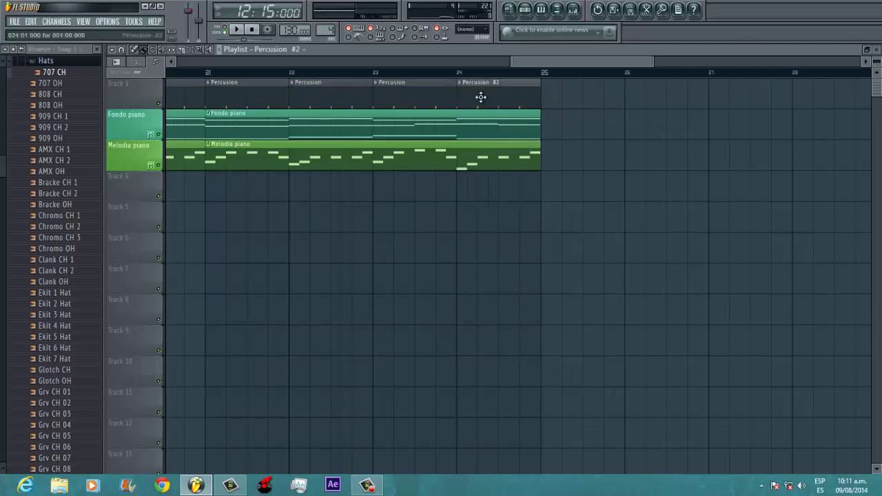
pyautogui.doubleClick(480, 96)
pyautogui.rightClick(365, 205)
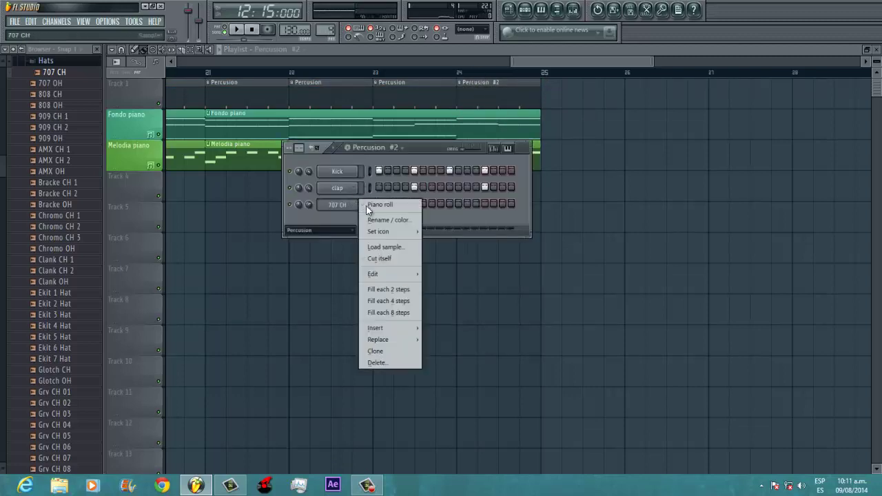
pyautogui.click(388, 290)
pyautogui.press('space')
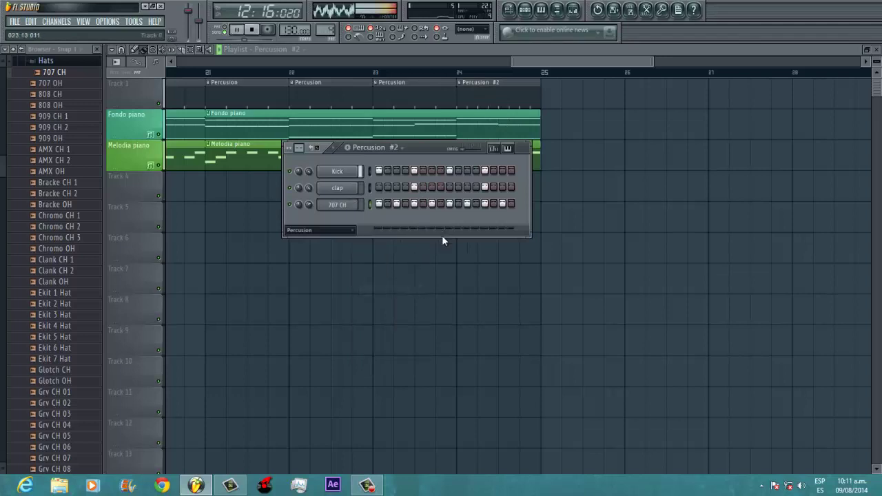
# Replace the Percusion clips at bars 21, 22 and 23 on Track 1 with Percusion #2 clips
pyautogui.click(516, 97)
pyautogui.click(552, 98)
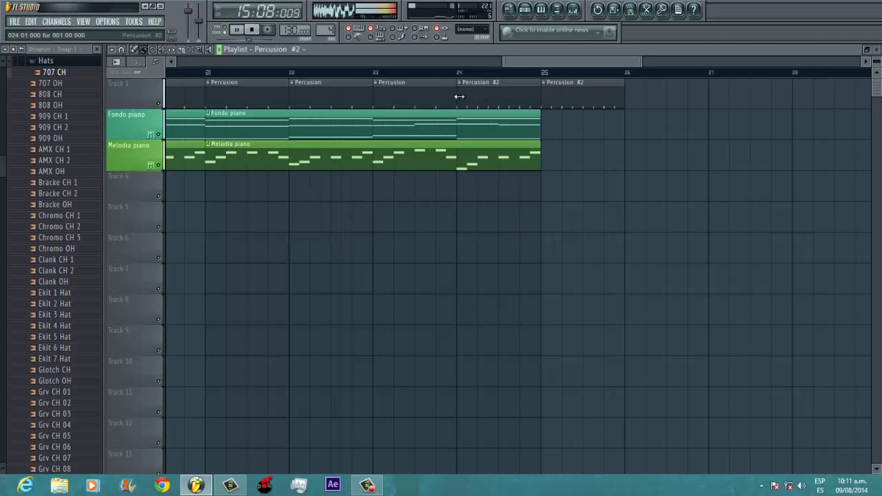
pyautogui.rightClick(434, 94)
pyautogui.rightClick(331, 90)
pyautogui.rightClick(248, 88)
pyautogui.moveTo(211, 96)
pyautogui.mouseDown()
pyautogui.moveTo(394, 97)
pyautogui.moveTo(349, 97)
pyautogui.mouseUp()
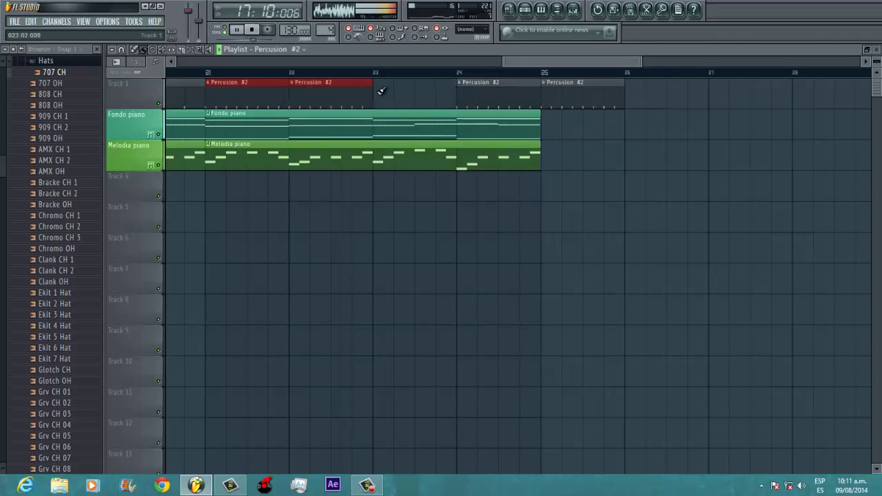
pyautogui.click(428, 207)
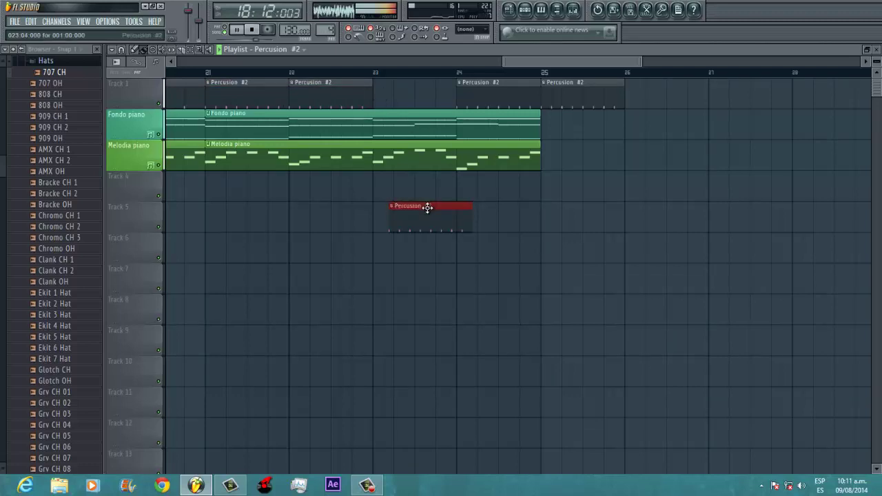
pyautogui.moveTo(428, 207); pyautogui.dragTo(409, 81)
pyautogui.rightClick(587, 97)
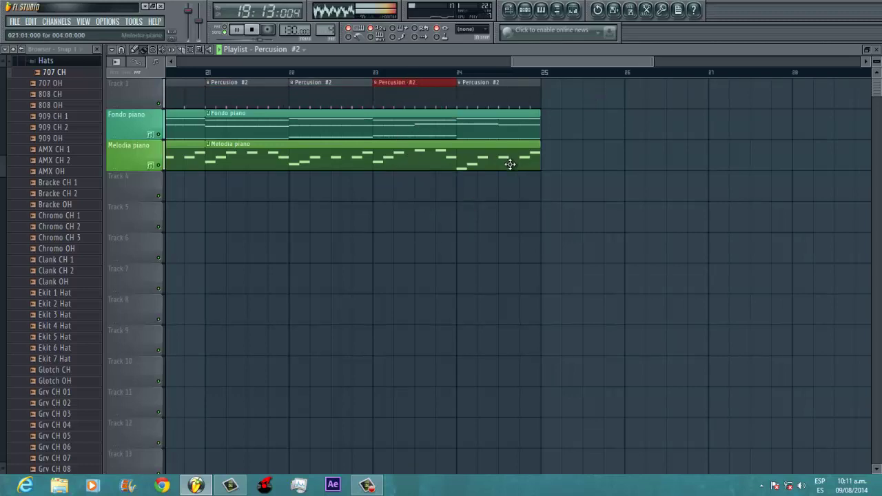
# Duplicate the percussion, Fondo piano and Melodia piano clips of bars 21 to 24 into bars 25 to 28
pyautogui.scroll(-5, 510, 164)
pyautogui.scroll(2, 498, 186)
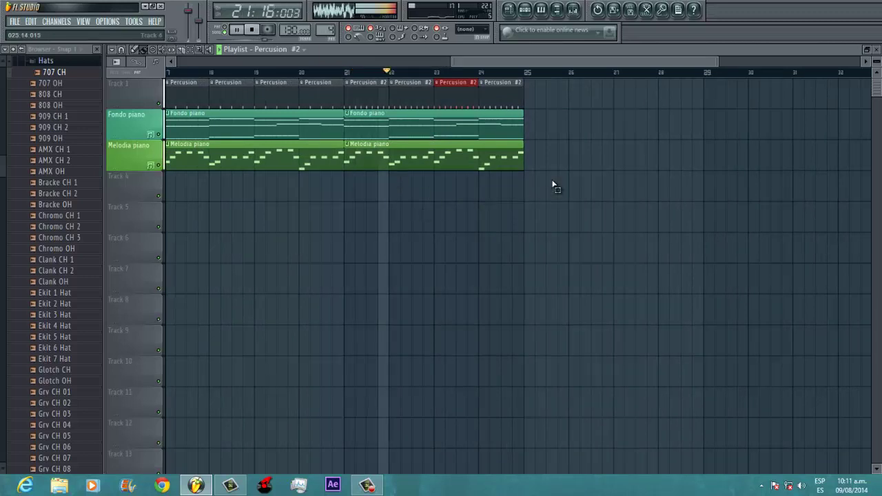
pyautogui.moveTo(555, 197); pyautogui.dragTo(606, 106)
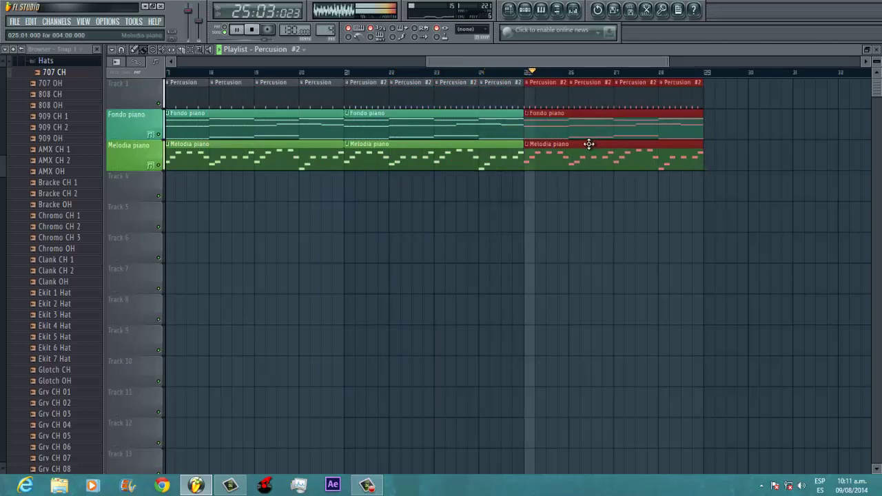
# Raise the velocity of 707 CH steps 3 and 11 in Percusion #2 to match the other steps
pyautogui.click(524, 9)
pyautogui.click(494, 149)
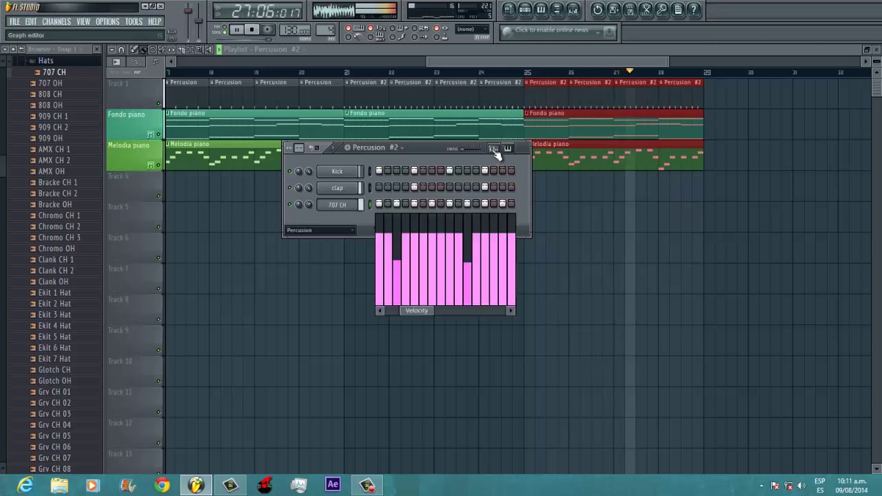
pyautogui.click(398, 237)
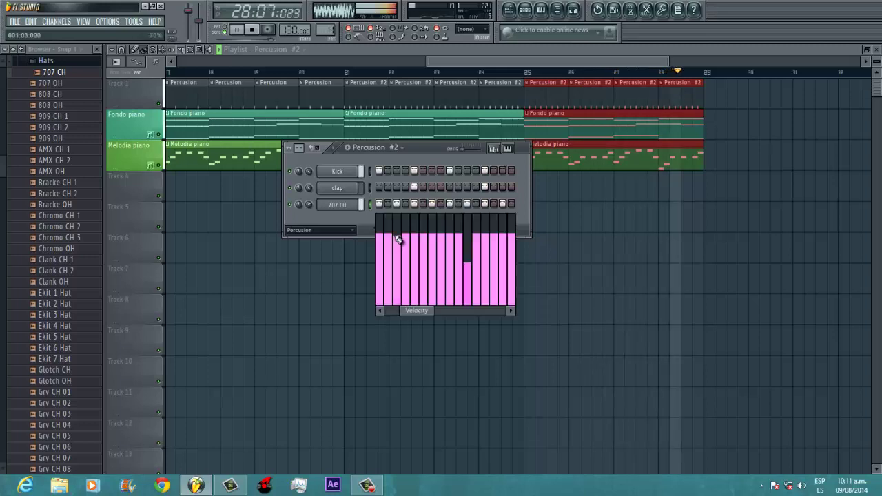
pyautogui.click(468, 238)
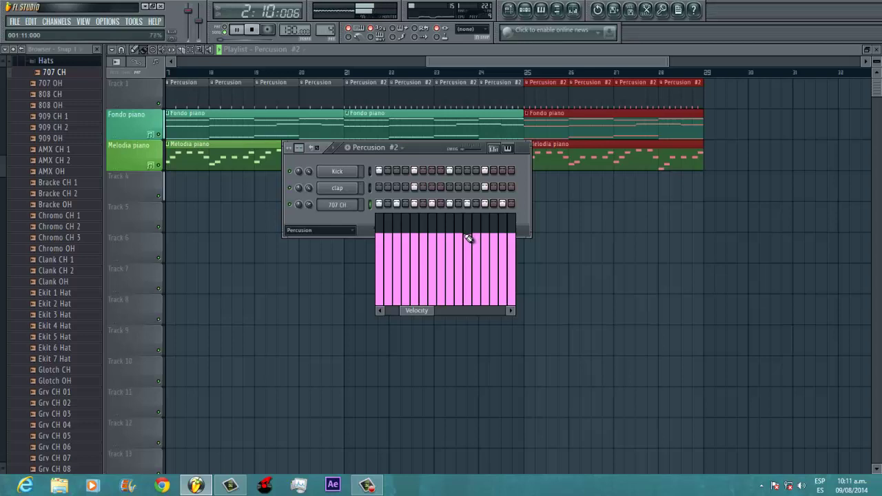
# Play the song from bar 21, review the whole arrangement in the playlist, and stop playback
pyautogui.click(345, 72)
pyautogui.scroll(-3, 412, 221)
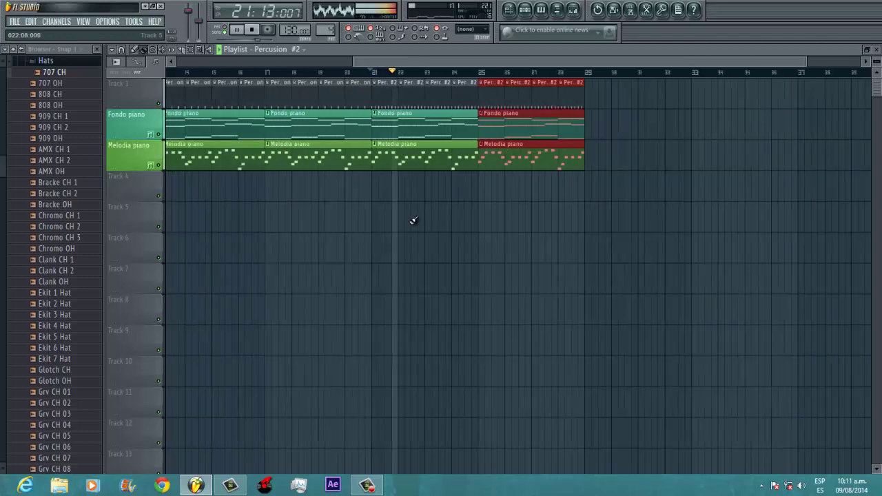
pyautogui.scroll(-3, 229, 200)
pyautogui.scroll(3, 293, 215)
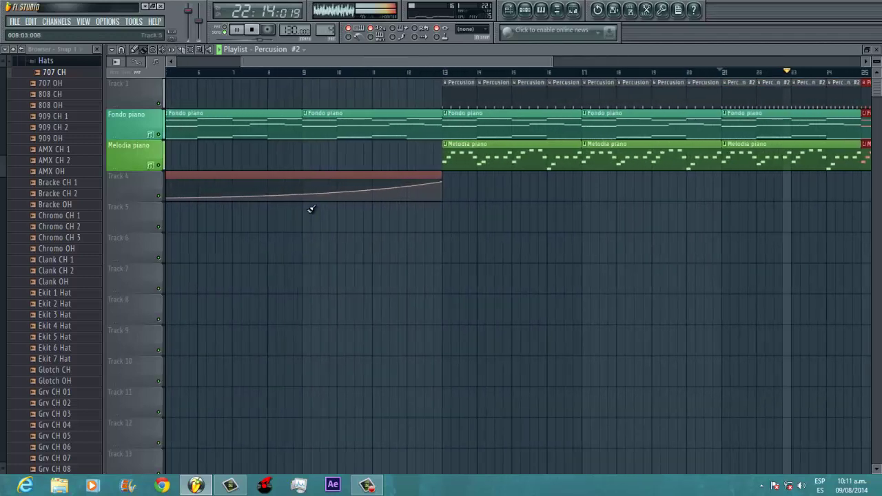
pyautogui.scroll(-3, 309, 207)
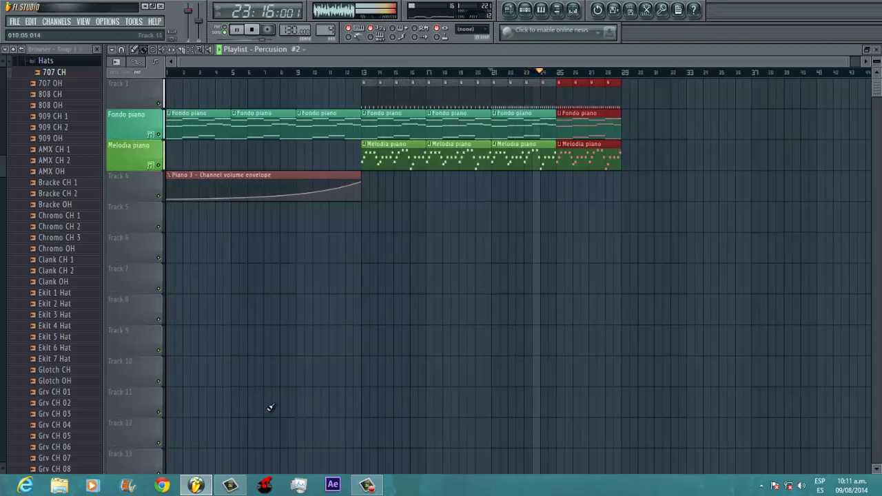
pyautogui.click(368, 486)
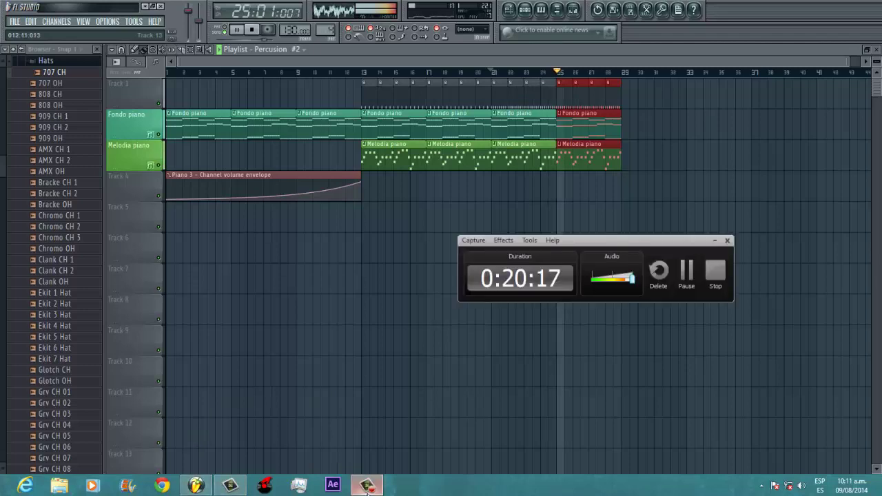
pyautogui.click(368, 486)
pyautogui.press('space')
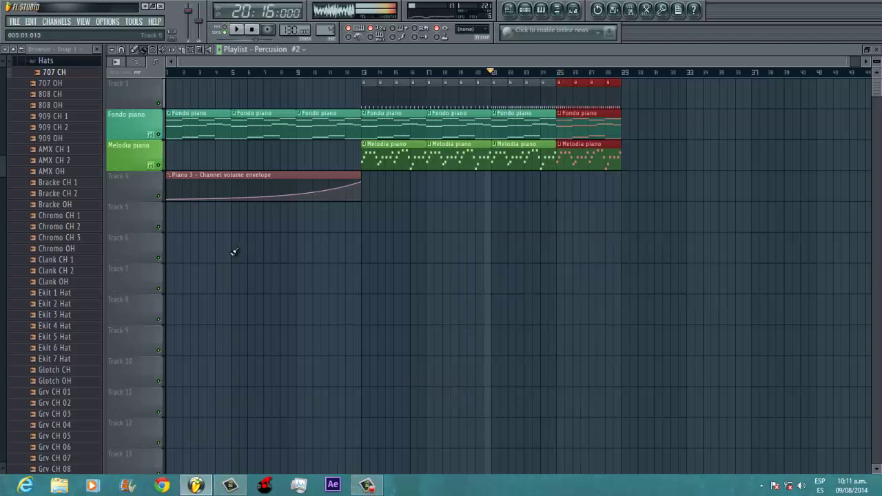
# Audition the samples in the SFX drum folder, including Alma Brain SFX, Alb Sweep SFX, Industrial SFX 5 and Toy Bird SFX
pyautogui.click(60, 65)
pyautogui.scroll(3, 69, 200)
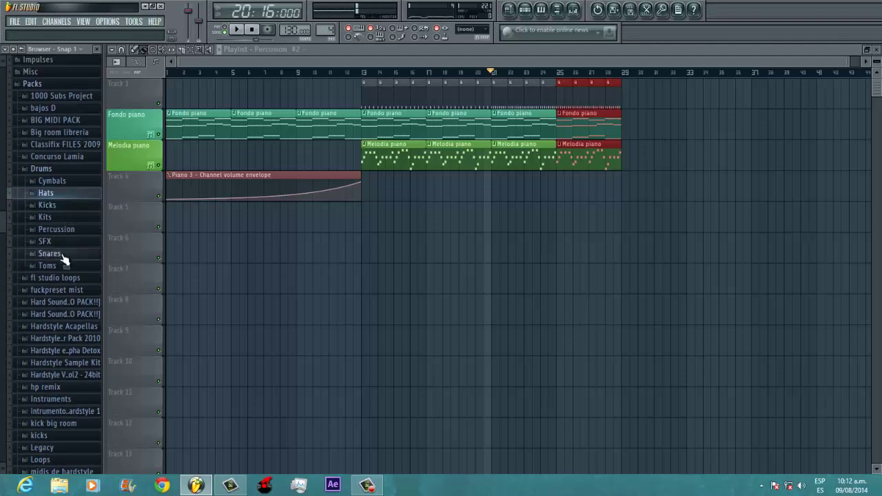
pyautogui.click(46, 241)
pyautogui.click(67, 262)
pyautogui.click(62, 195)
pyautogui.click(65, 107)
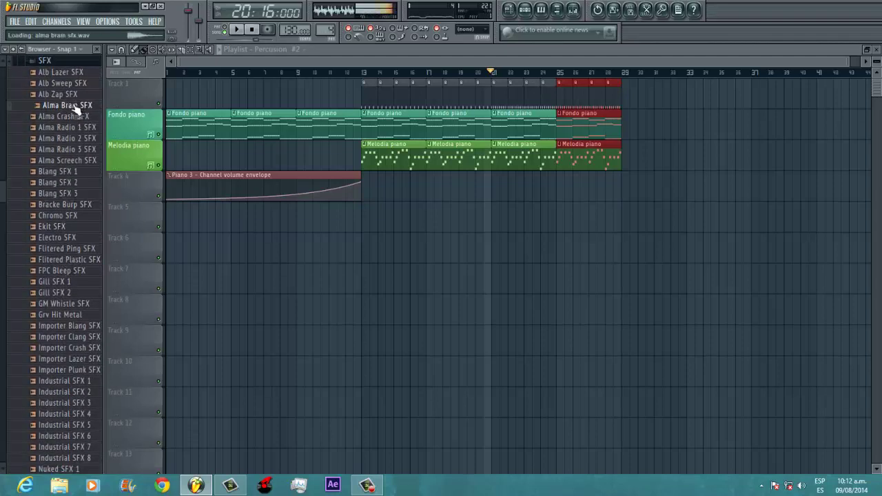
pyautogui.click(63, 73)
pyautogui.click(62, 83)
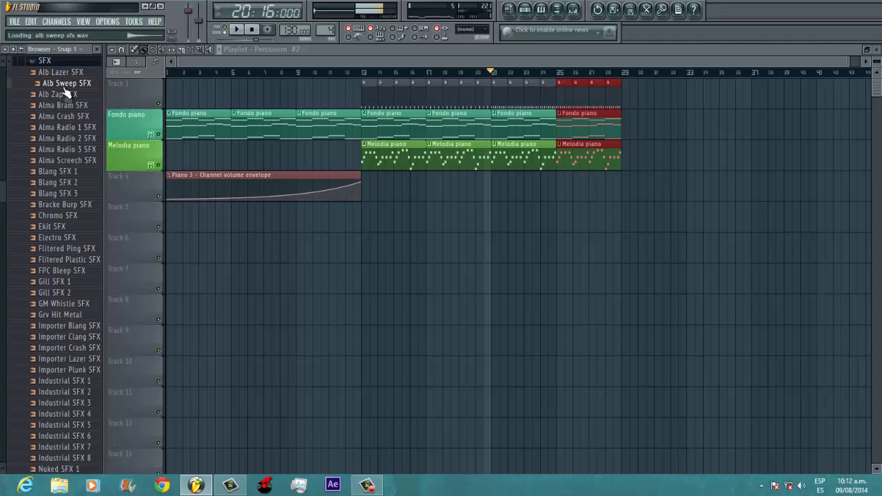
pyautogui.click(55, 226)
pyautogui.click(60, 314)
pyautogui.click(65, 381)
pyautogui.click(66, 425)
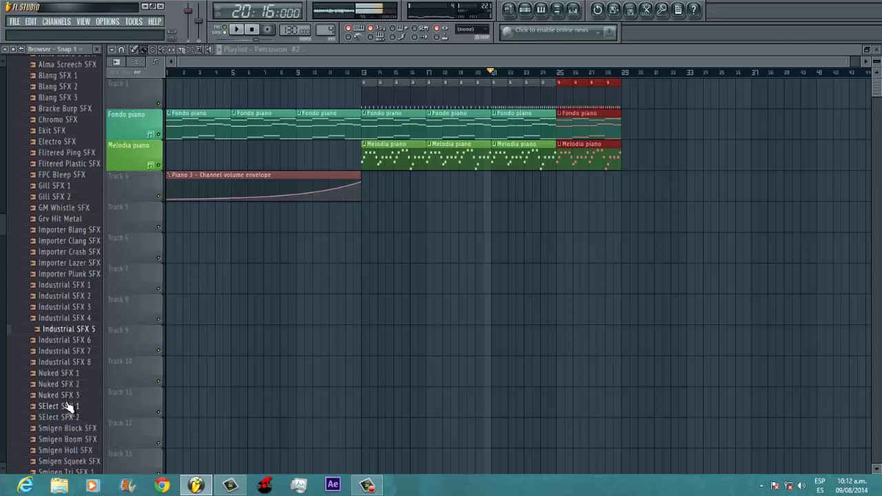
pyautogui.click(69, 401)
pyautogui.click(71, 411)
pyautogui.scroll(-2, 74, 412)
pyautogui.click(72, 406)
pyautogui.click(74, 450)
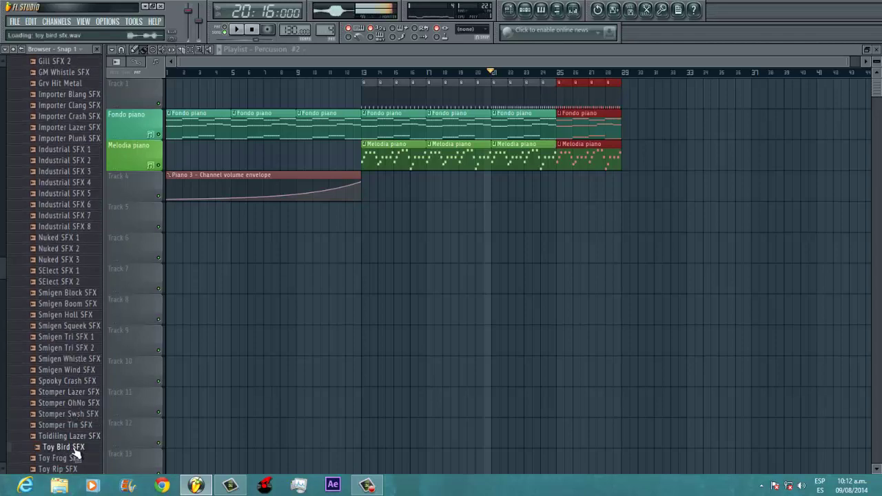
pyautogui.scroll(-5, 75, 448)
# Audition the tom samples in the Toms drum folder, including Alma Tom, Toidiling Tom, VidG Tom, 707 Tom and 909 Tom
pyautogui.click(75, 417)
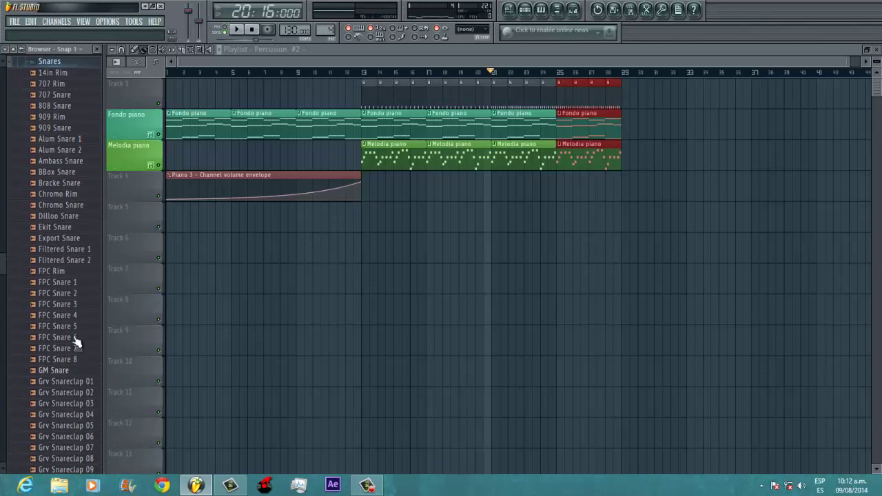
pyautogui.click(54, 63)
pyautogui.click(48, 73)
pyautogui.click(60, 117)
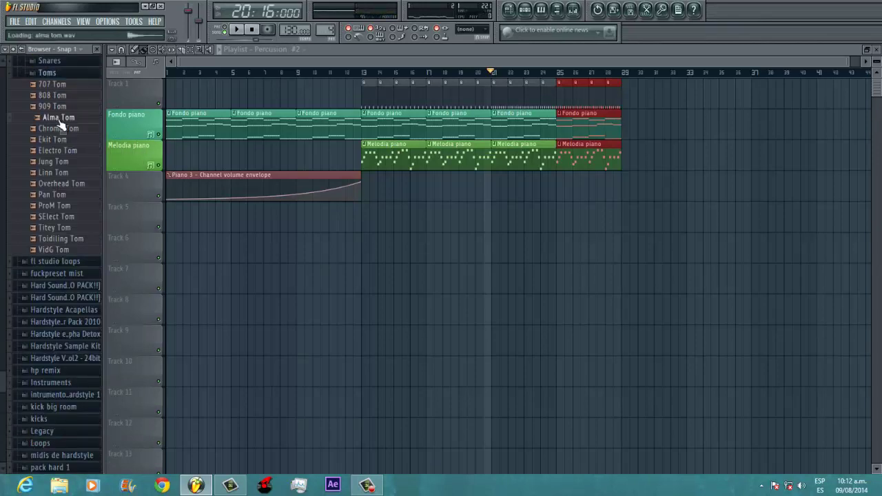
pyautogui.click(60, 150)
pyautogui.click(64, 184)
pyautogui.click(59, 206)
pyautogui.click(60, 238)
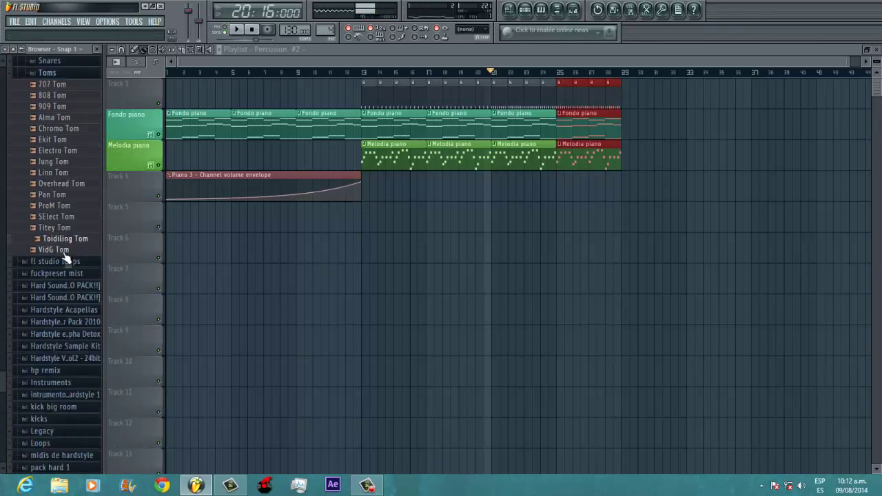
pyautogui.click(59, 250)
pyautogui.click(59, 85)
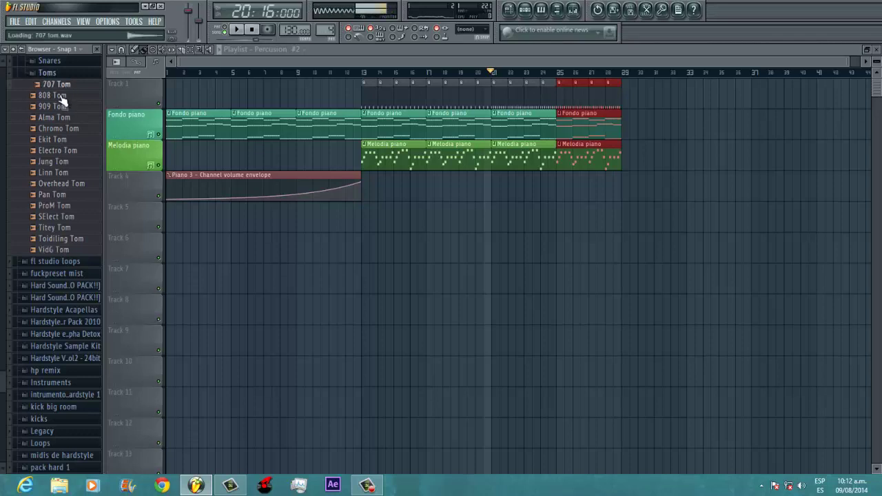
pyautogui.click(59, 96)
pyautogui.click(59, 106)
# Go back through the SFX samples and audition more of them, including Stomper OhNo SFX and Gill SFX 2
pyautogui.scroll(5, 63, 138)
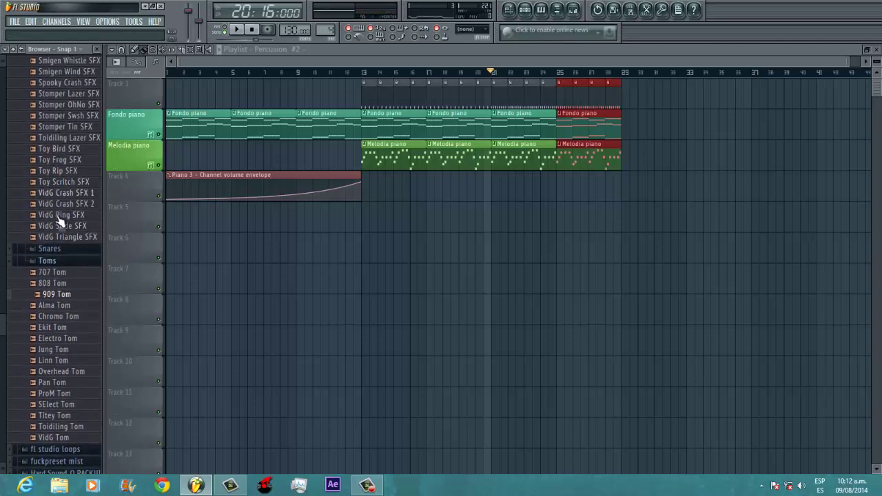
pyautogui.click(59, 273)
pyautogui.scroll(4, 63, 253)
pyautogui.click(64, 250)
pyautogui.scroll(5, 61, 243)
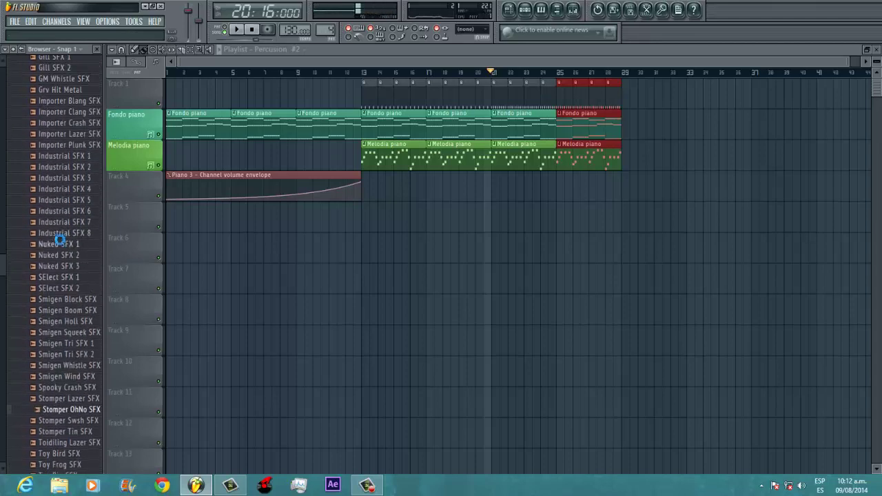
pyautogui.scroll(5, 62, 240)
pyautogui.click(62, 238)
pyautogui.scroll(6, 62, 234)
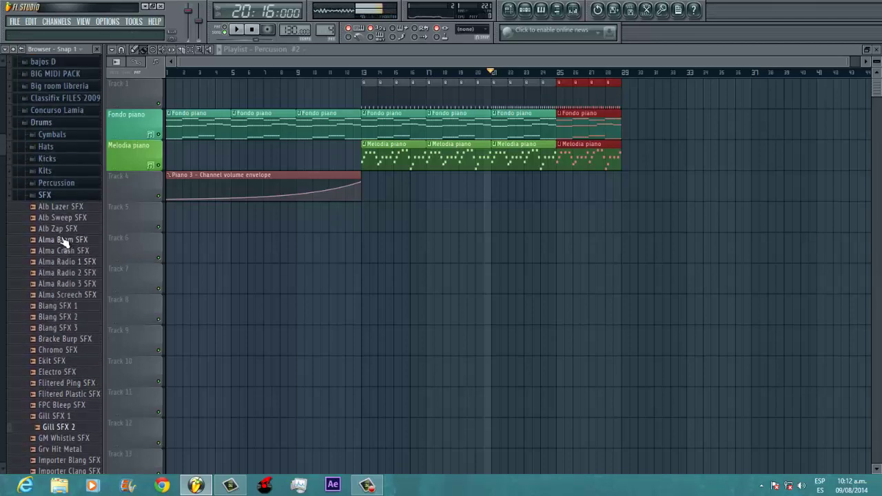
# Place the 707 Crash sample from the Cymbals folder as an audio clip on playlist Track 5 near bar 9
pyautogui.click(45, 203)
pyautogui.click(62, 143)
pyautogui.click(61, 117)
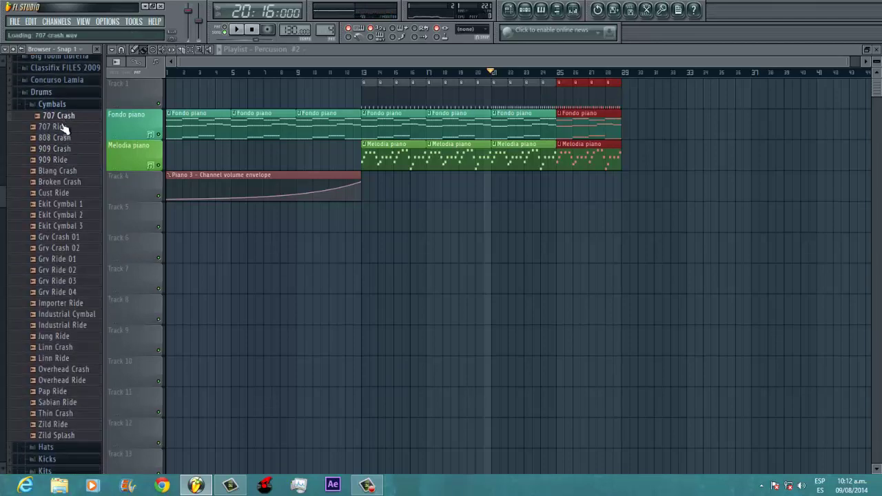
pyautogui.moveTo(300, 234); pyautogui.dragTo(293, 215)
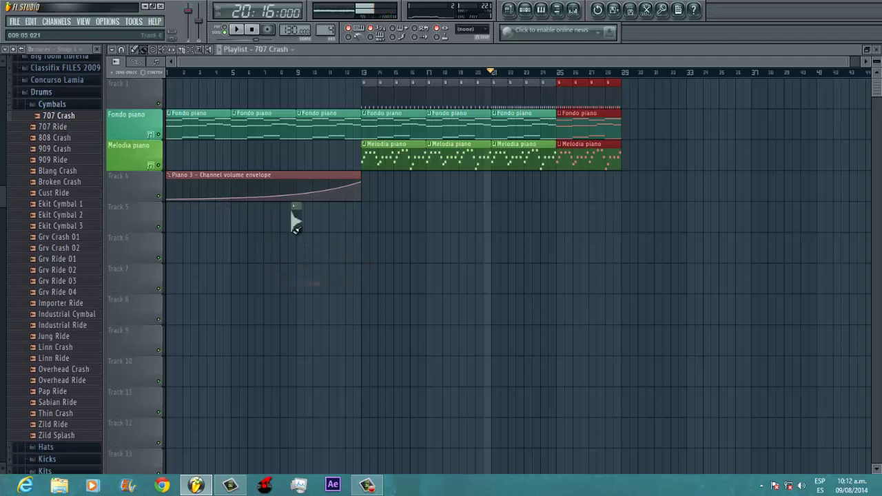
# Reverse the 707 Crash sample and move its clip along Track 5 so that it ends at bar 13
pyautogui.doubleClick(295, 221)
pyautogui.click(582, 297)
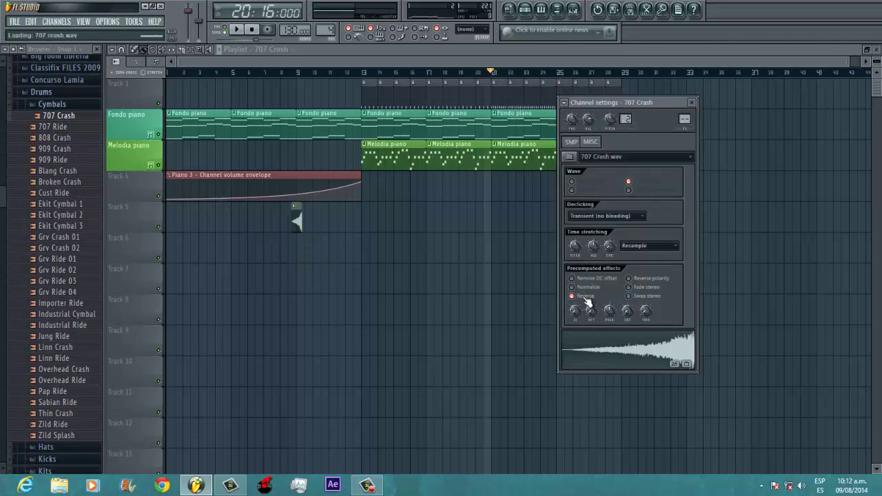
pyautogui.moveTo(297, 220); pyautogui.dragTo(355, 221)
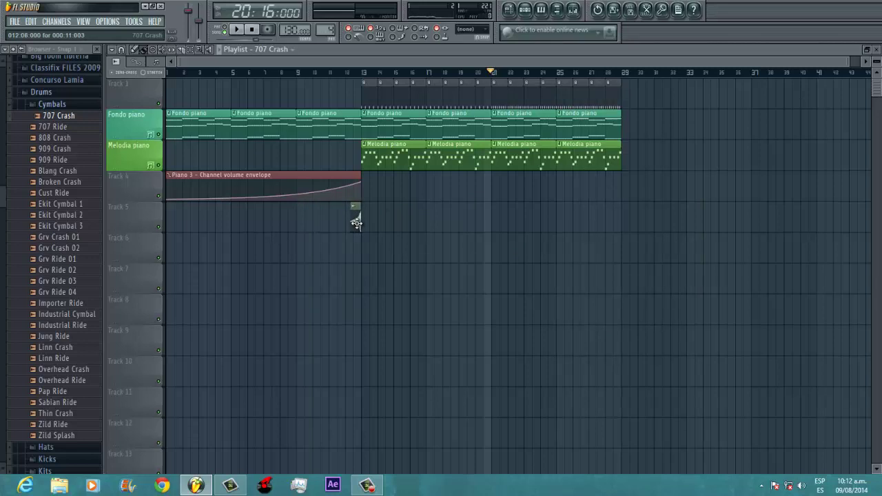
# Play the song from the start of the reversed 707 Crash clip into bar 13, and stop playback
pyautogui.scroll(5, 357, 222)
pyautogui.press('space')
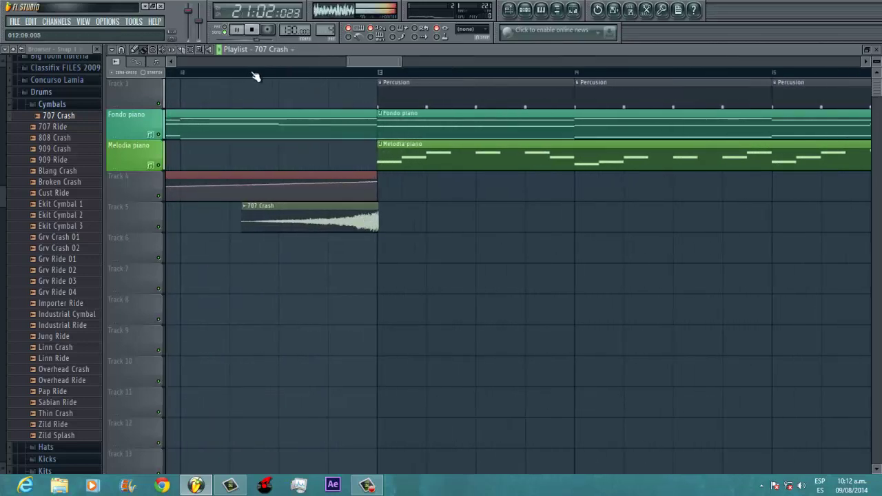
pyautogui.click(255, 75)
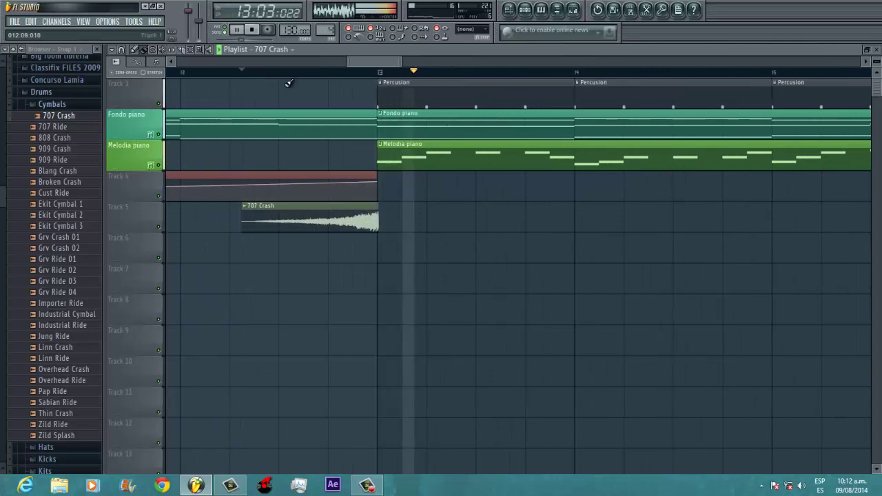
pyautogui.press('space')
# Place the 909 Crash sample on Track 5 at bar 13, directly following the reversed 707 Crash, and play the transition
pyautogui.click(77, 129)
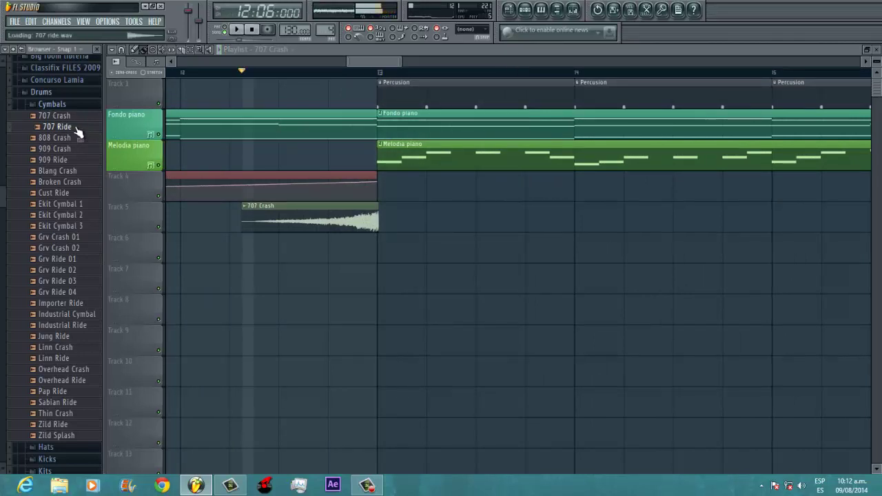
pyautogui.click(64, 139)
pyautogui.click(66, 149)
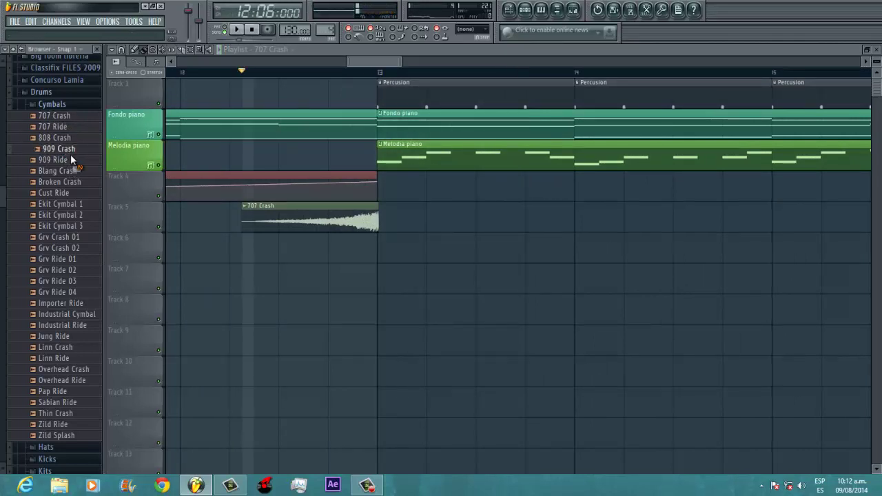
pyautogui.moveTo(406, 224); pyautogui.dragTo(420, 208)
pyautogui.press('space')
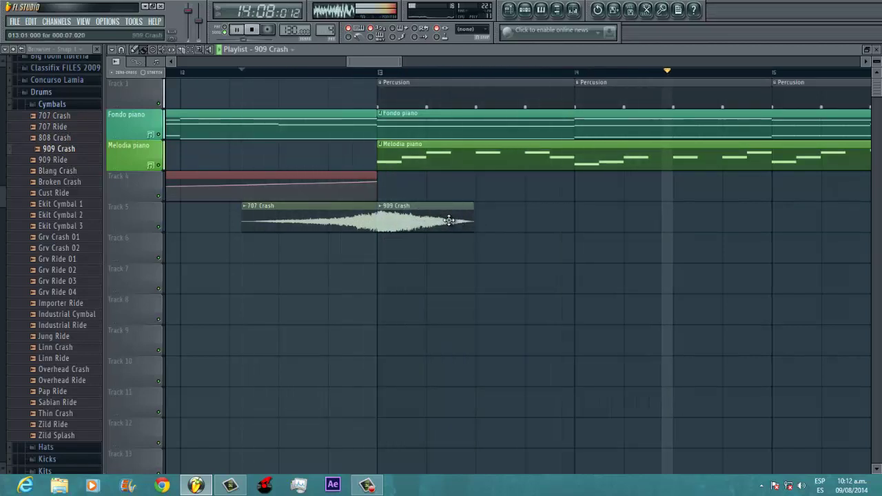
pyautogui.scroll(-2, 449, 219)
pyautogui.scroll(-3, 449, 220)
pyautogui.press('space')
# Stretch the 909 Crash sample's time to one full bar and listen to the transition again
pyautogui.doubleClick(424, 223)
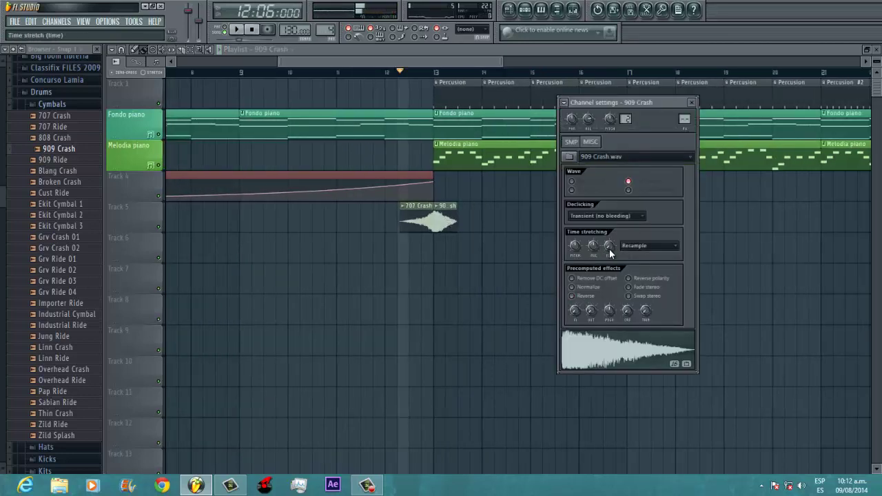
pyautogui.moveTo(609, 248); pyautogui.dragTo(610, 235)
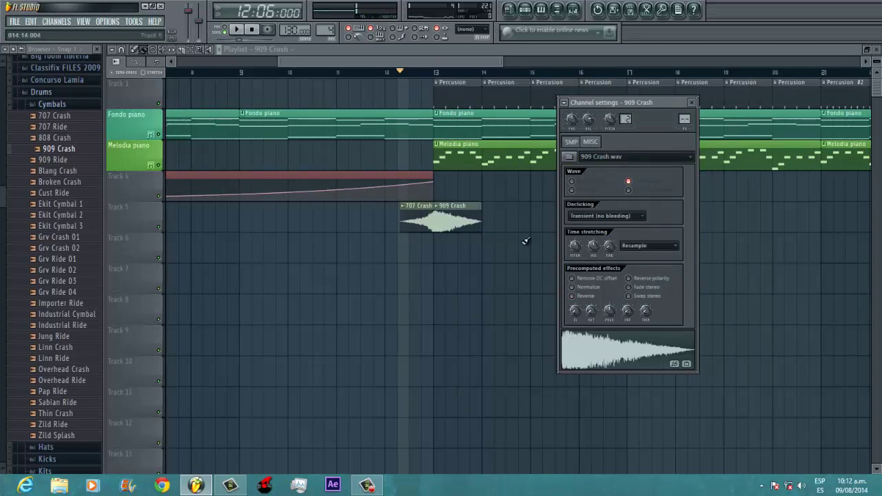
pyautogui.press('space')
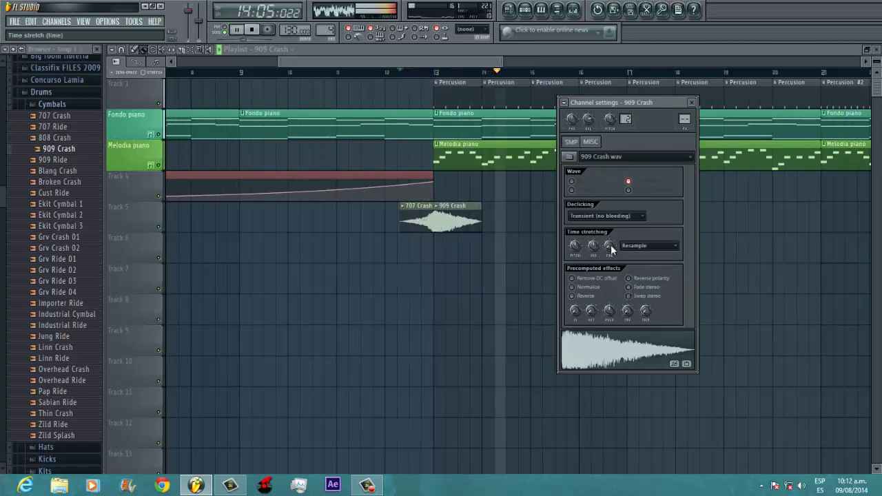
pyautogui.click(455, 207)
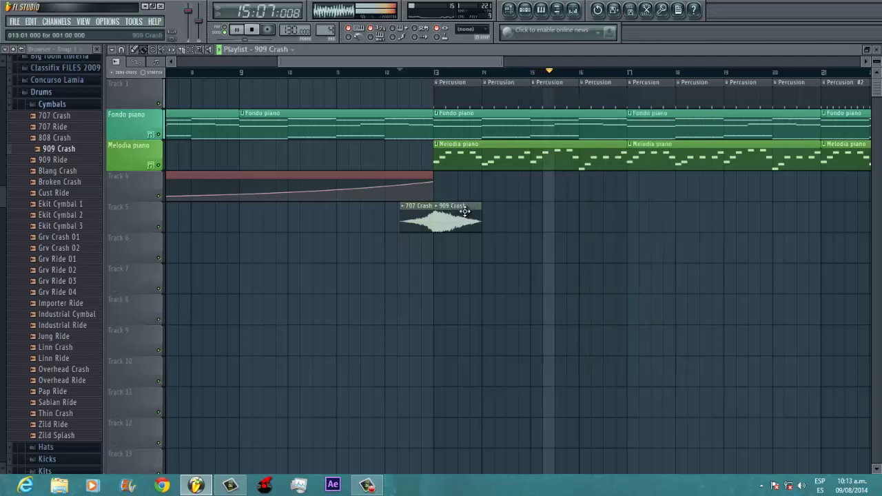
# Shorten the time stretch of the 909 Crash to 8 steps during playback, and close its channel settings
pyautogui.doubleClick(465, 212)
pyautogui.moveTo(609, 248); pyautogui.dragTo(606, 267)
pyautogui.press('space')
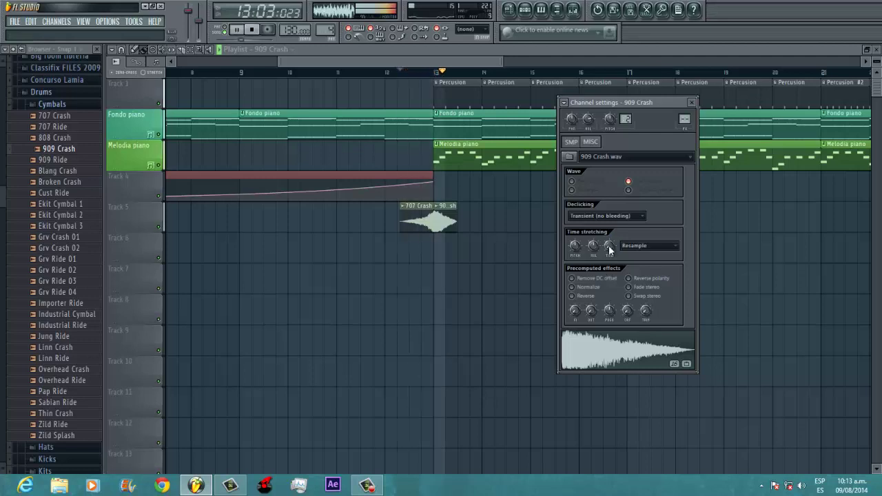
pyautogui.scroll(-2, 609, 249)
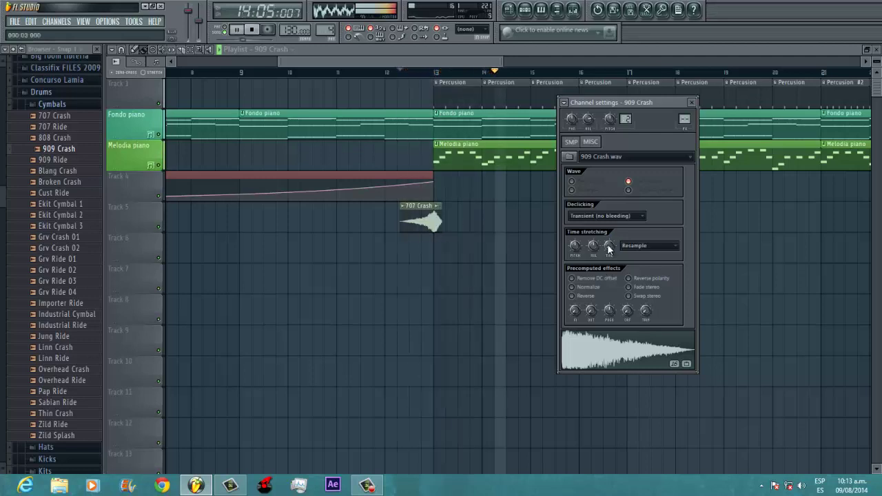
pyautogui.scroll(1, 607, 245)
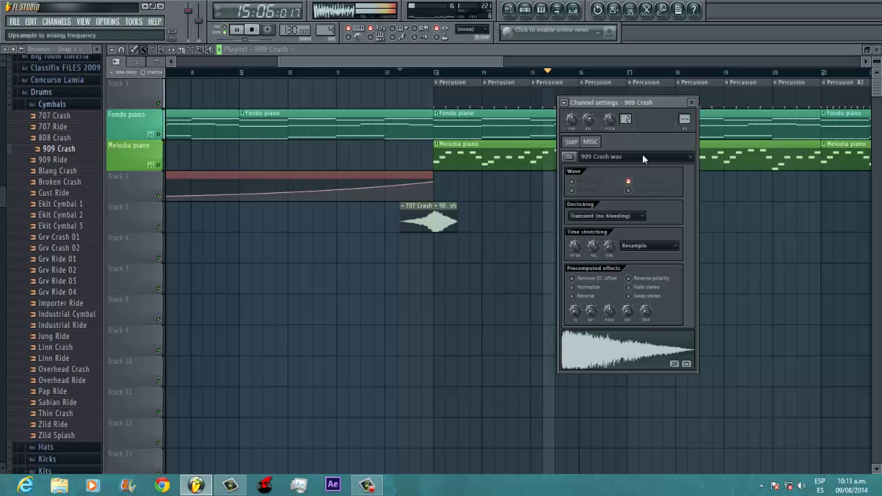
pyautogui.click(692, 104)
pyautogui.doubleClick(451, 218)
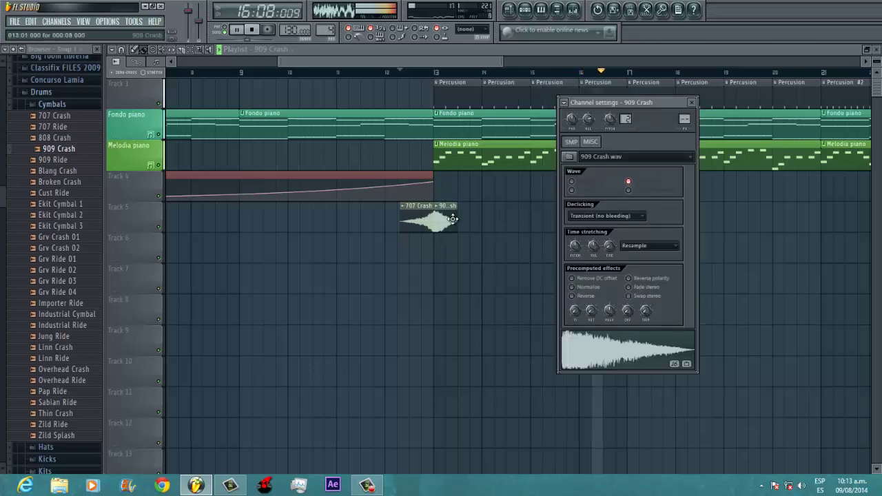
pyautogui.click(692, 103)
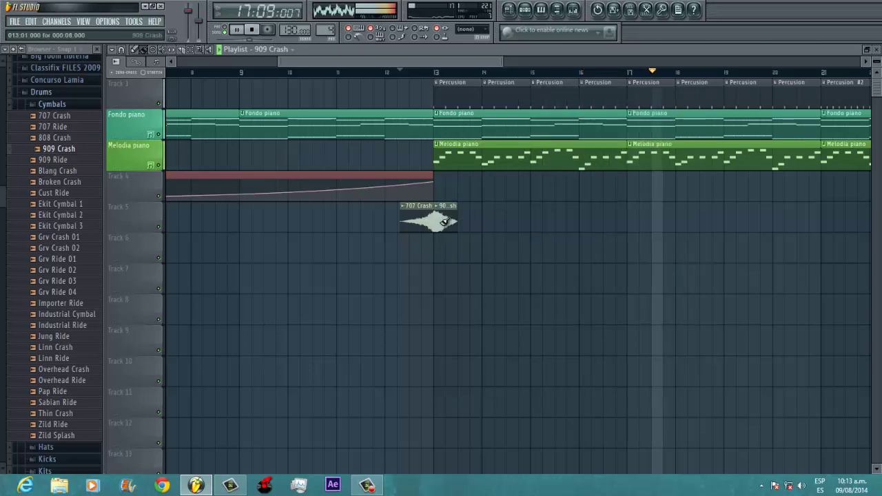
# Create a new pattern named crash
pyautogui.click(524, 9)
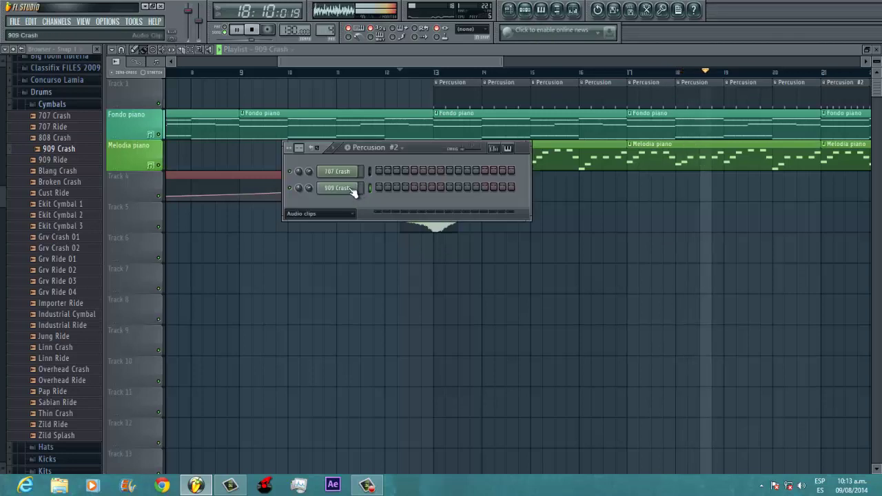
pyautogui.click(348, 149)
pyautogui.write('c')
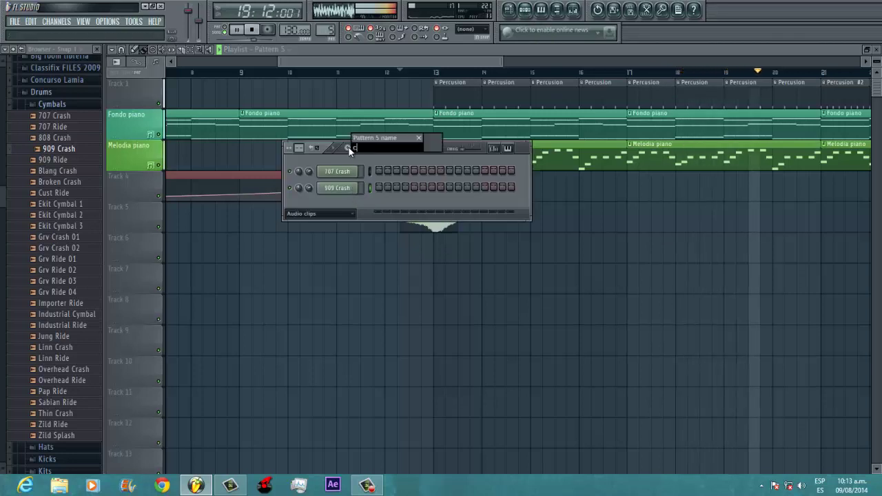
pyautogui.write('rash')
pyautogui.press('Return')
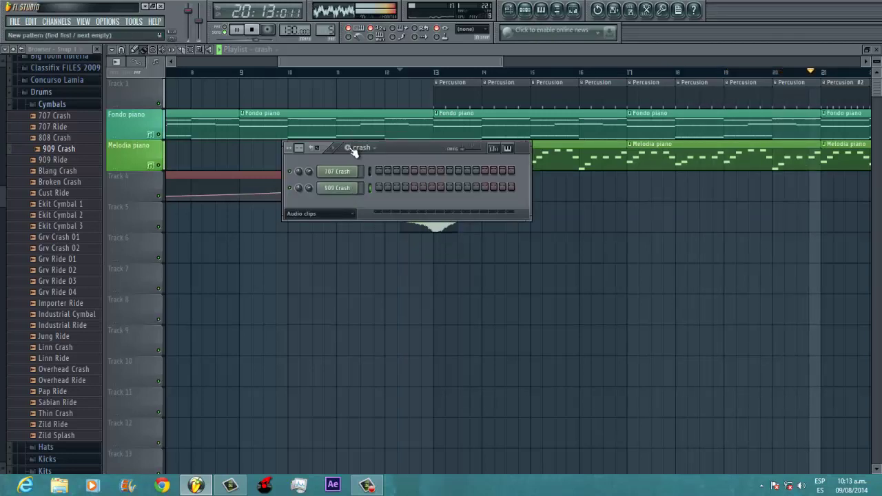
# Open the 909 Crash piano roll, place two consecutive C5 notes from the start of bar 1, and listen to them
pyautogui.rightClick(348, 188)
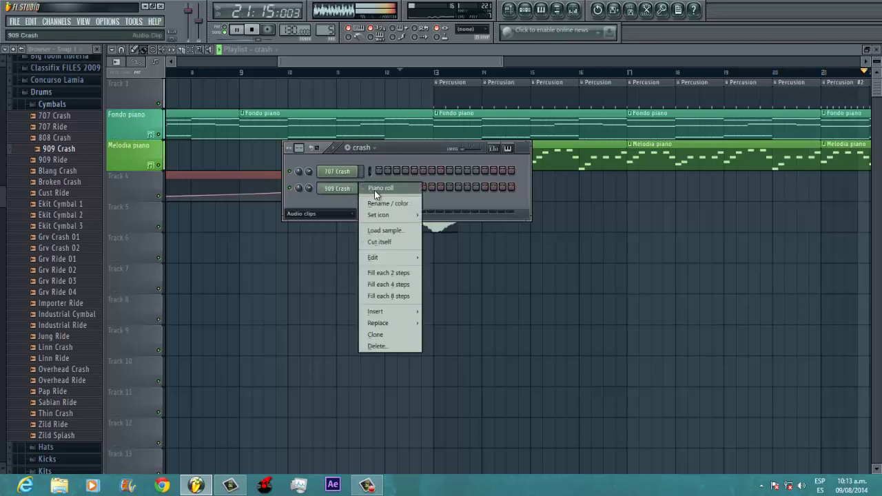
pyautogui.click(365, 199)
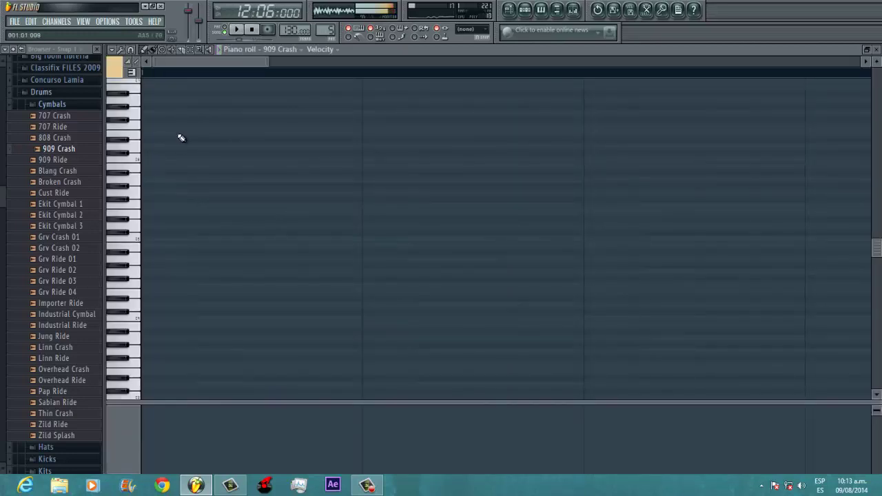
pyautogui.click(149, 178)
pyautogui.moveTo(154, 180); pyautogui.dragTo(157, 239)
pyautogui.click(268, 241)
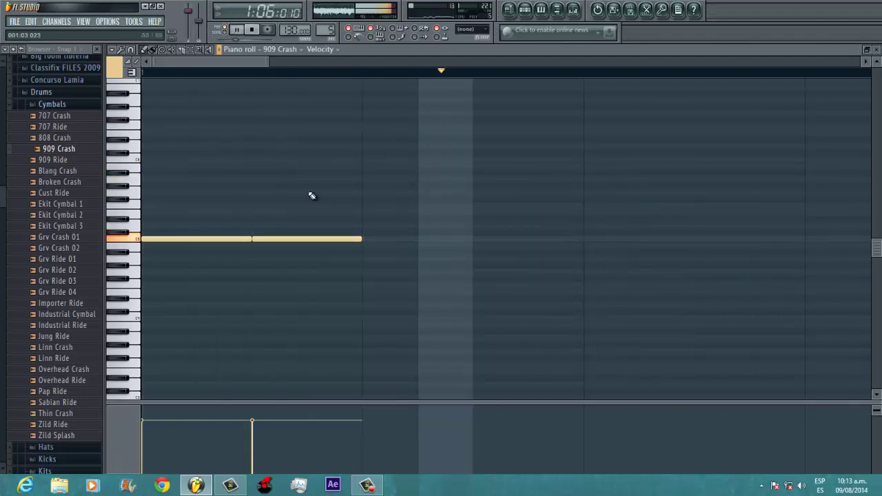
pyautogui.press('space')
pyautogui.scroll(-1, 319, 256)
pyautogui.scroll(-1, 319, 256)
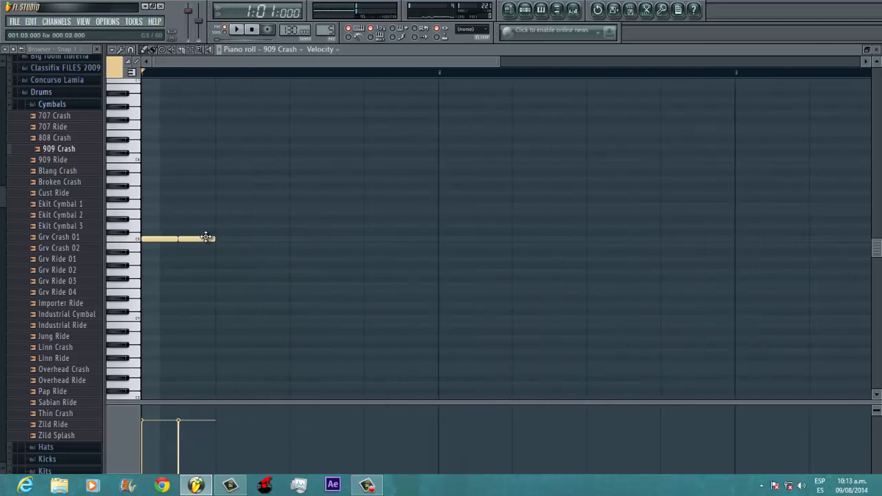
# Move the second crash note to beat 2, listen, and add C5 notes on beats 3 and 4
pyautogui.moveTo(206, 239); pyautogui.dragTo(250, 241)
pyautogui.press('space')
pyautogui.press('space')
pyautogui.press('space')
pyautogui.press('space')
pyautogui.click(294, 239)
pyautogui.click(365, 239)
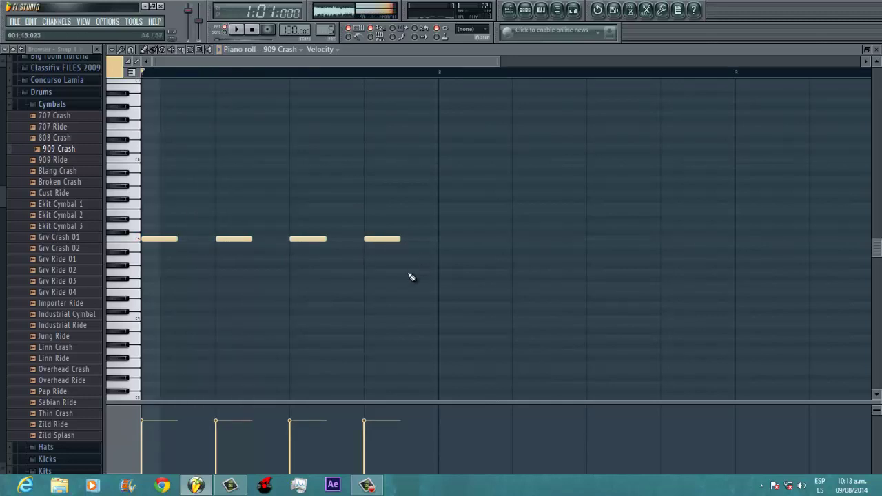
# Select the four crash notes, lower the velocities of the second, third and fourth progressively, and play the pattern
pyautogui.moveTo(448, 287); pyautogui.dragTo(140, 209)
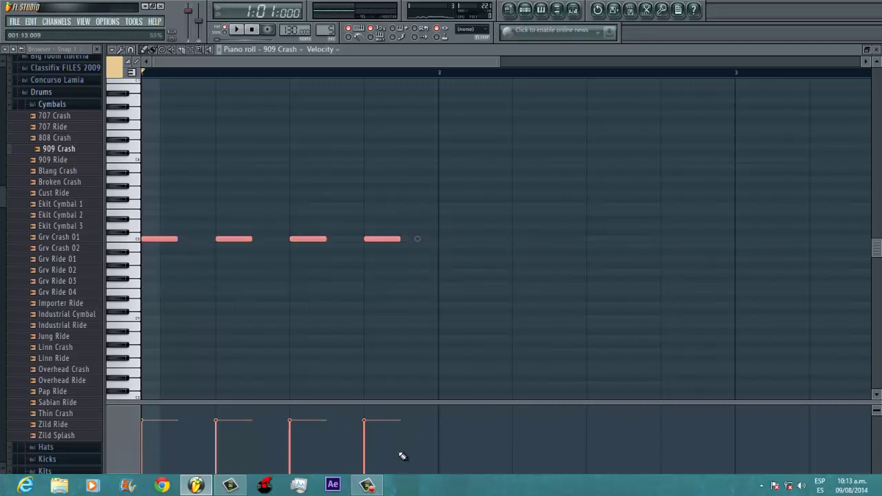
pyautogui.click(366, 466)
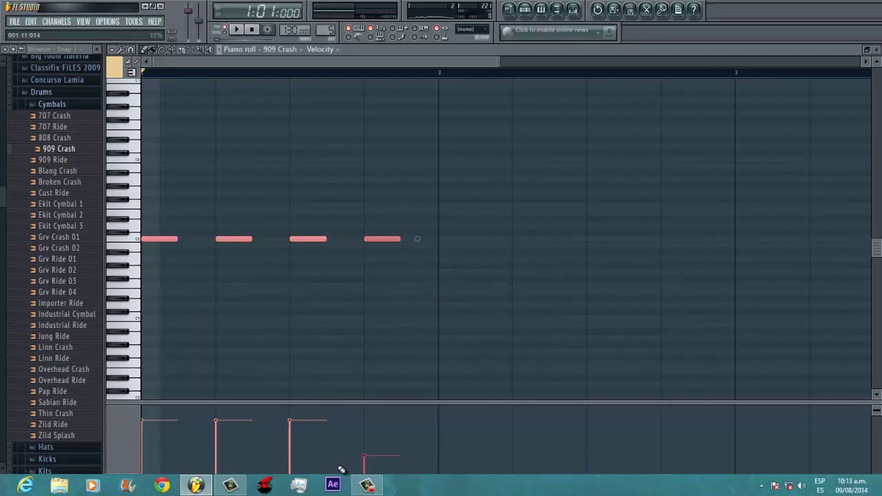
pyautogui.click(307, 453)
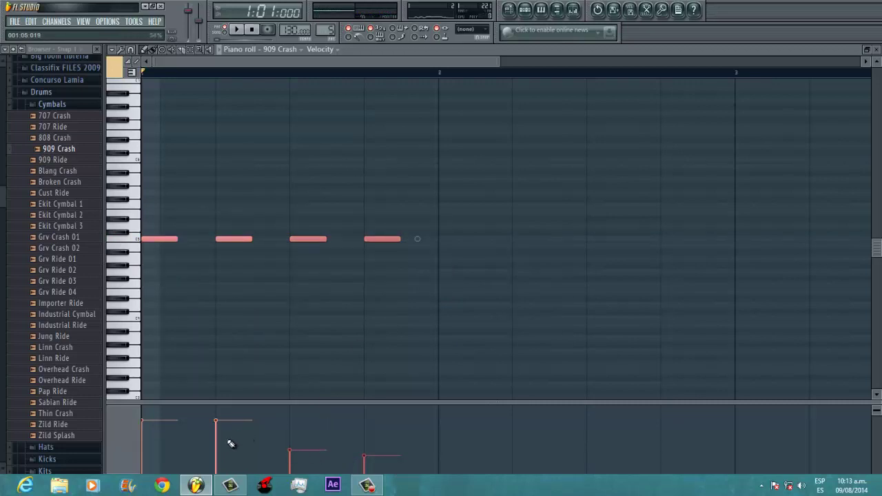
pyautogui.press('space')
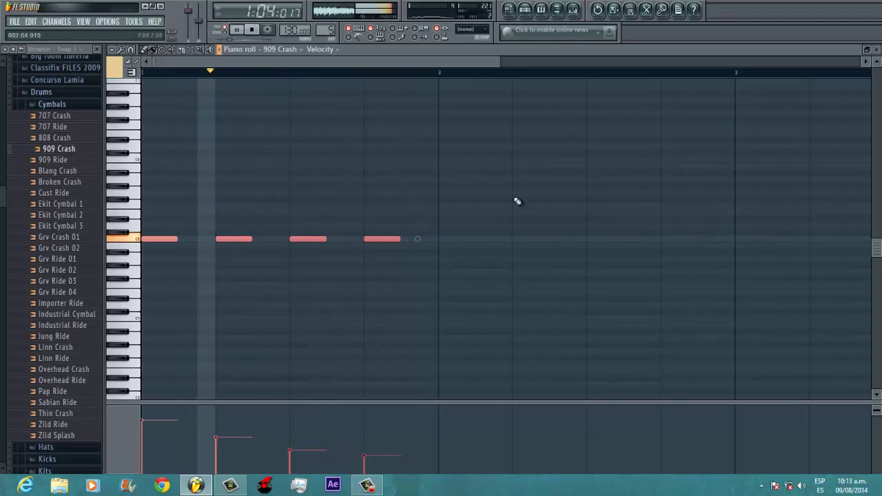
pyautogui.press('space')
# Replace the 909 Crash audio clip on Track 5 at bar 13 with the crash pattern and start playback
pyautogui.click(524, 12)
pyautogui.click(512, 12)
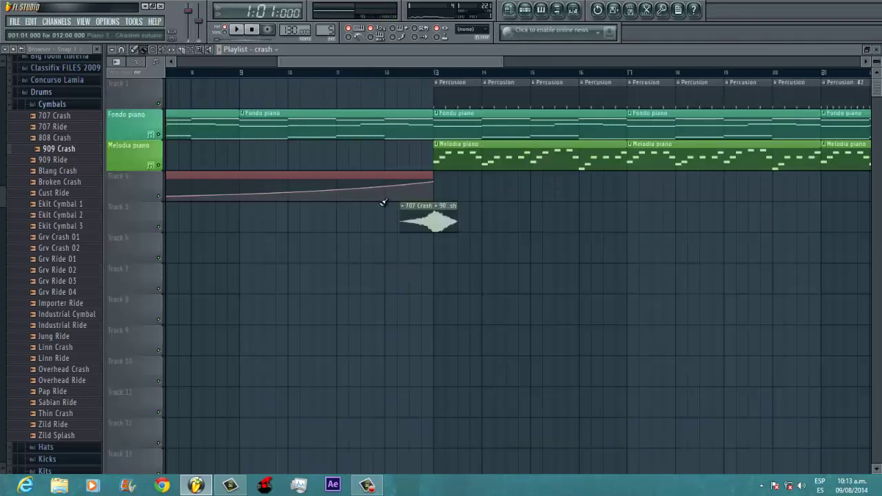
pyautogui.rightClick(454, 218)
pyautogui.click(440, 228)
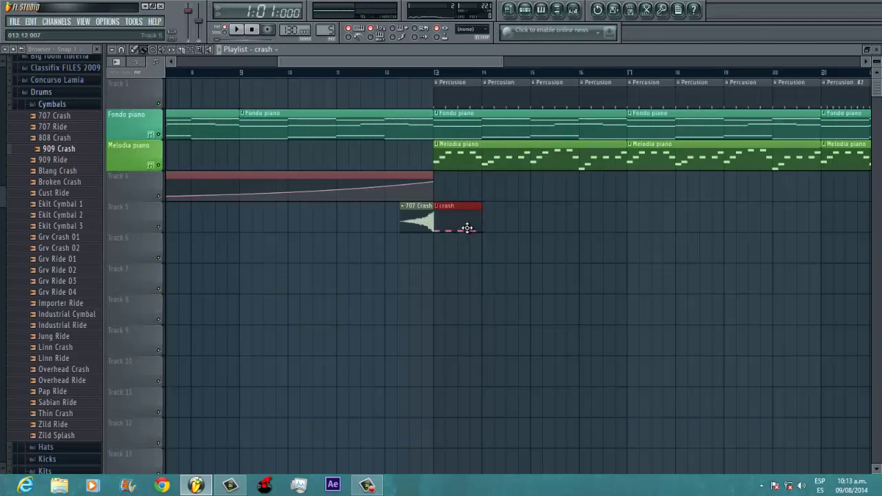
pyautogui.press('space')
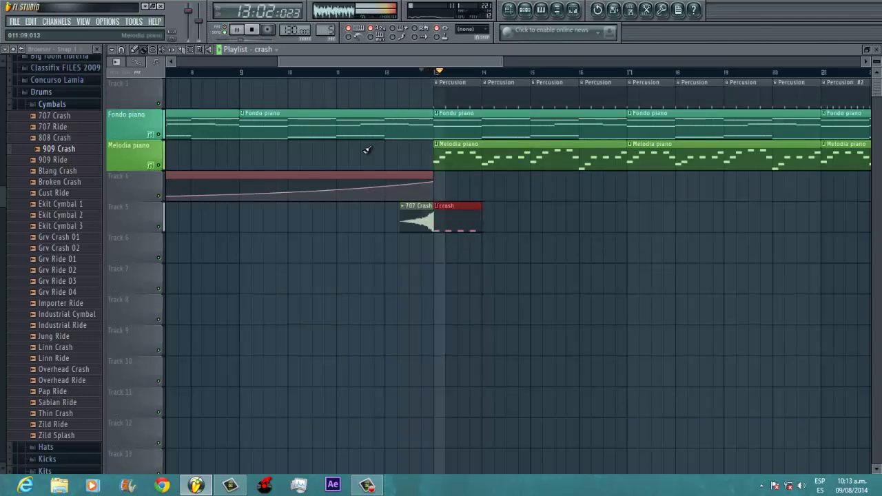
# Replay the transition from the end of bar 12 to check the crash pattern against the piano, melody and percussion
pyautogui.scroll(2, 444, 272)
pyautogui.click(528, 12)
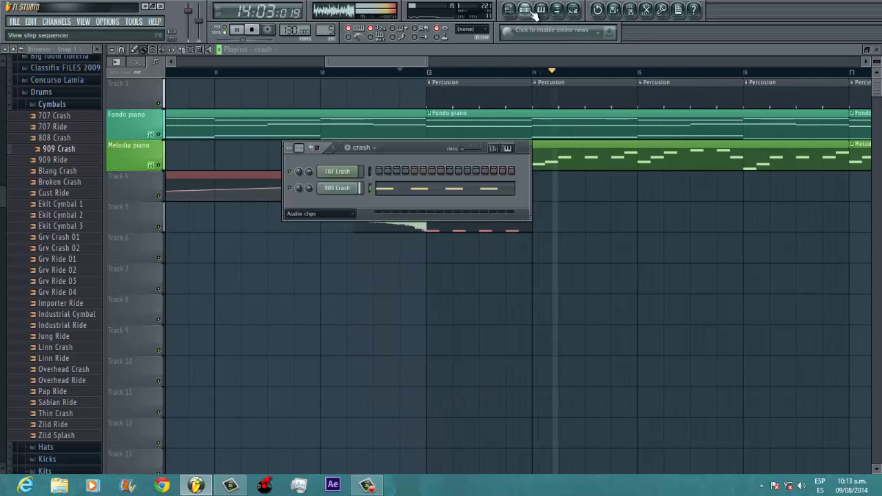
pyautogui.click(400, 72)
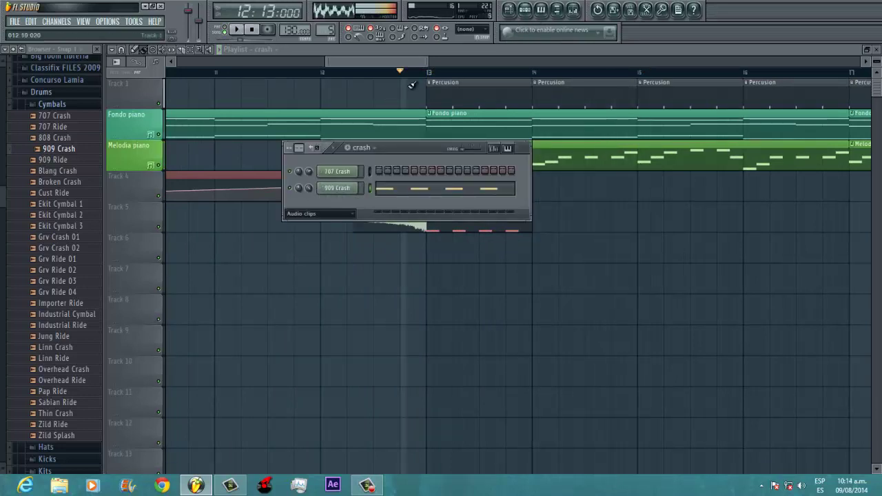
pyautogui.press('F6')
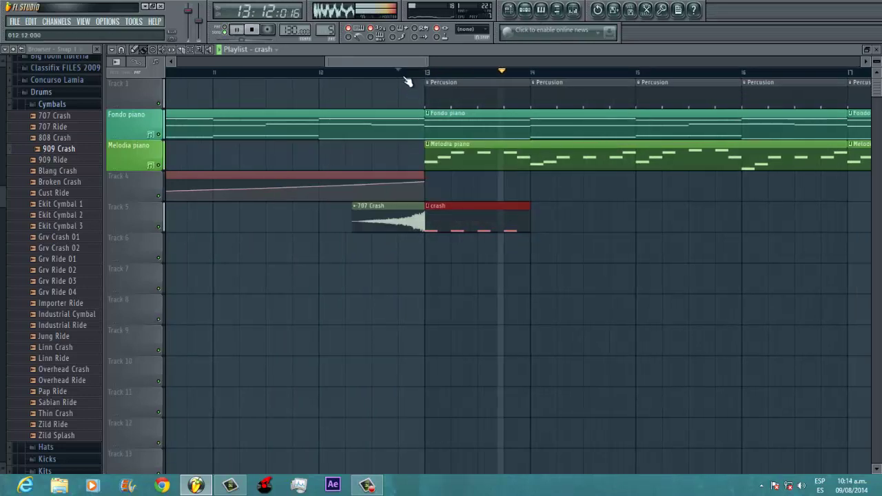
pyautogui.scroll(-5, 416, 138)
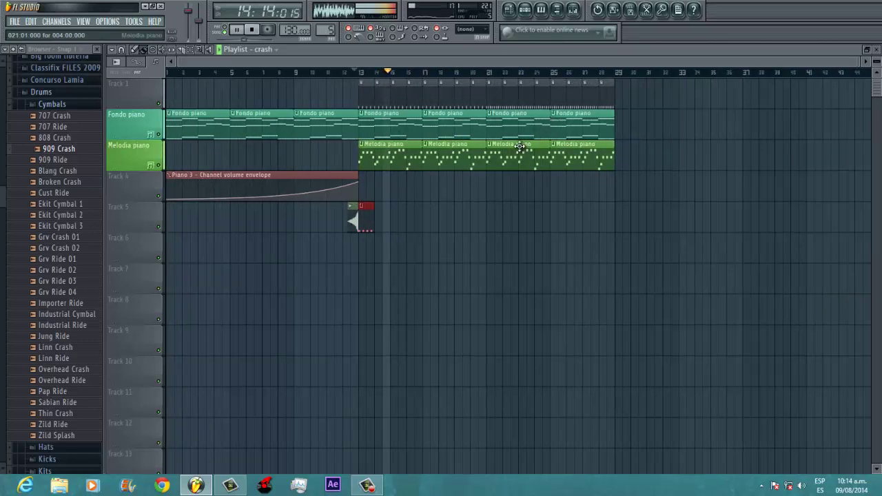
# Listen to the percussion change from bar 20, and play the whole arrangement from the beginning
pyautogui.click(484, 73)
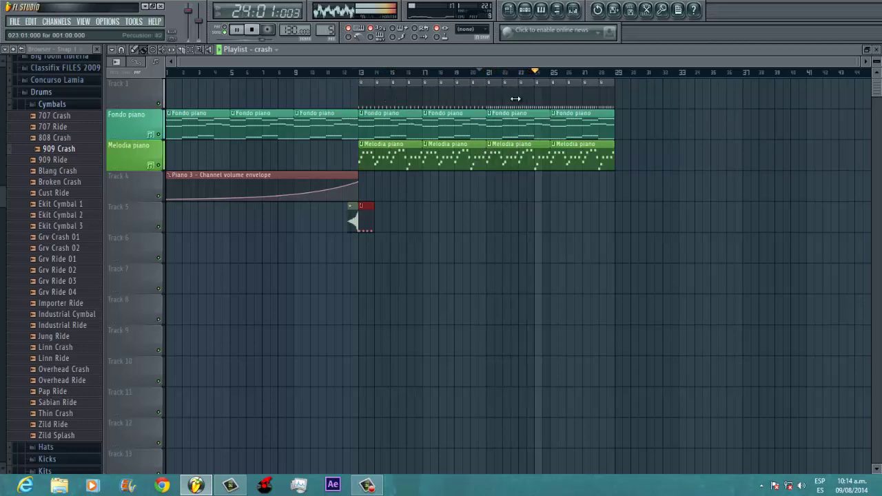
pyautogui.press('space')
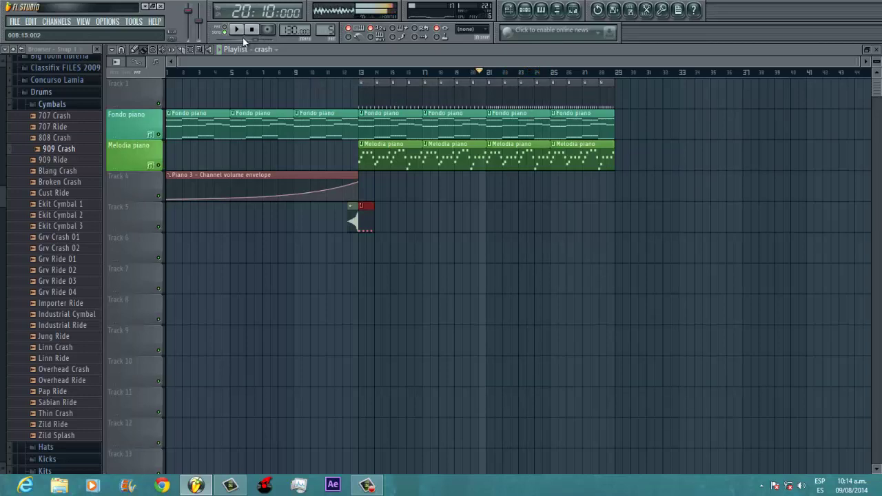
pyautogui.click(217, 41)
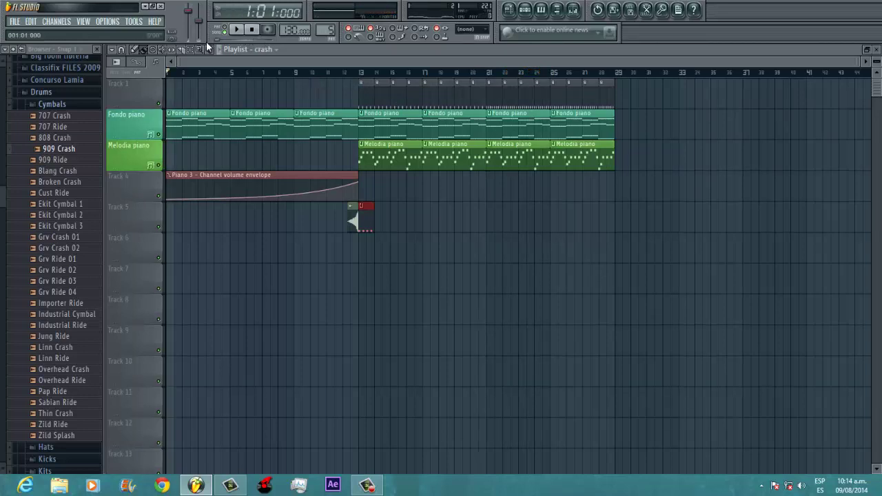
pyautogui.press('space')
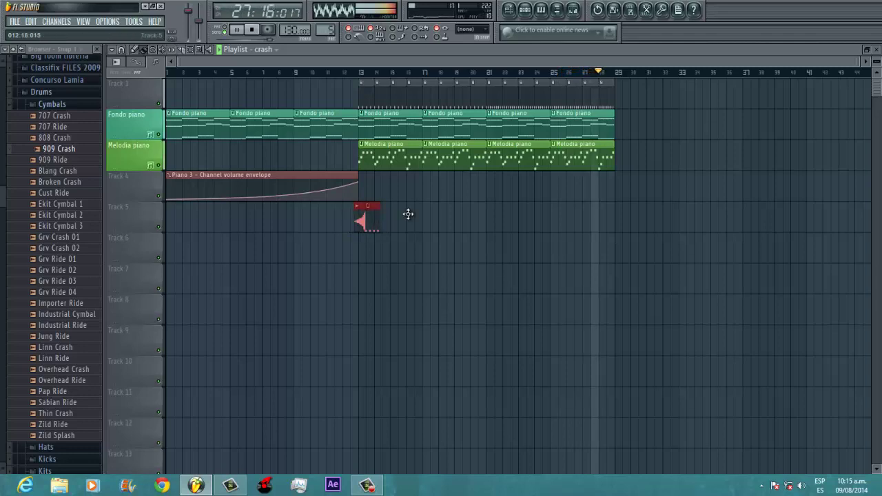
# Move the reversed 707 Crash and crash pattern clips along Track 5 so the crash pattern starts at bar 29, and stop playback
pyautogui.moveTo(362, 218); pyautogui.dragTo(607, 216)
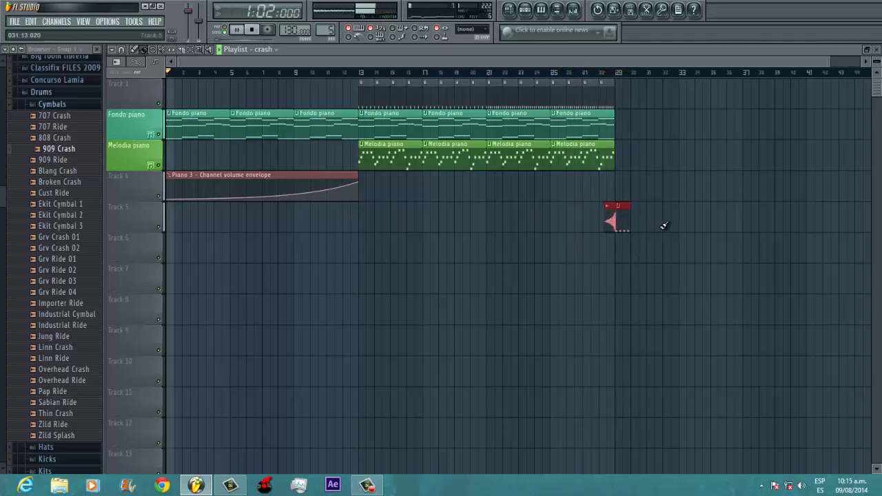
pyautogui.press('space')
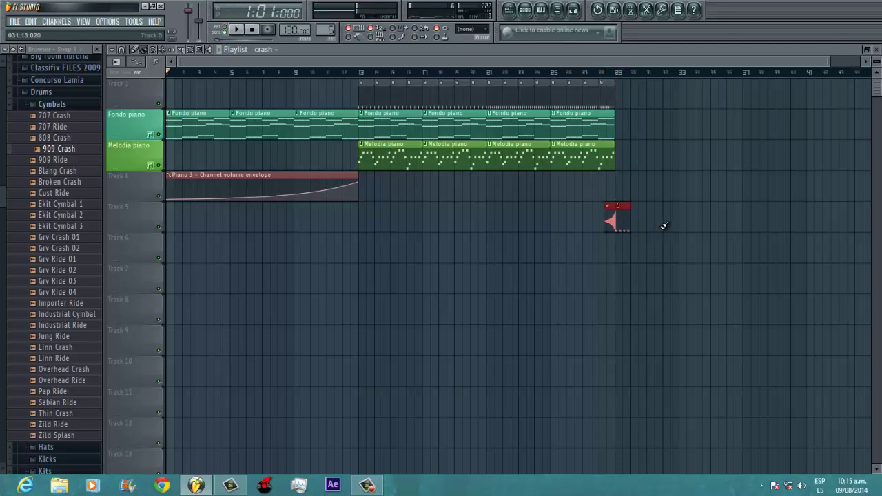